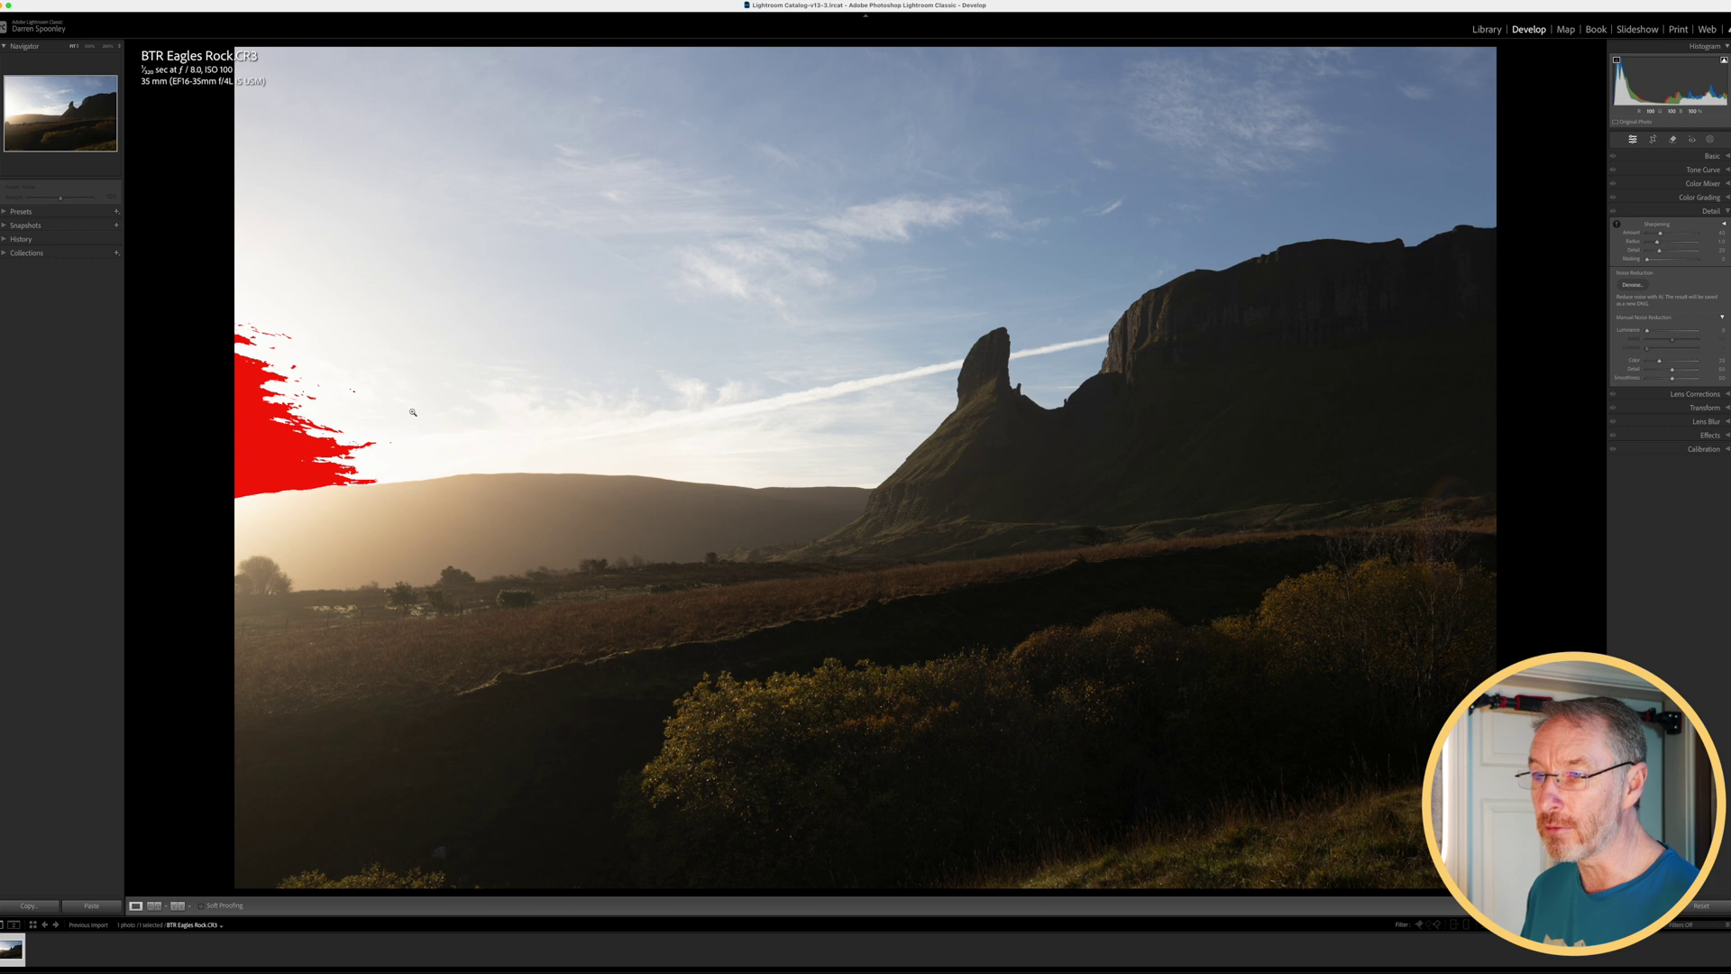
Check the highlight clipping around the sun and examine the hills, rock pinnacle and dark foreground up close
{"action": "left_click", "coordinate": [1724, 62]}
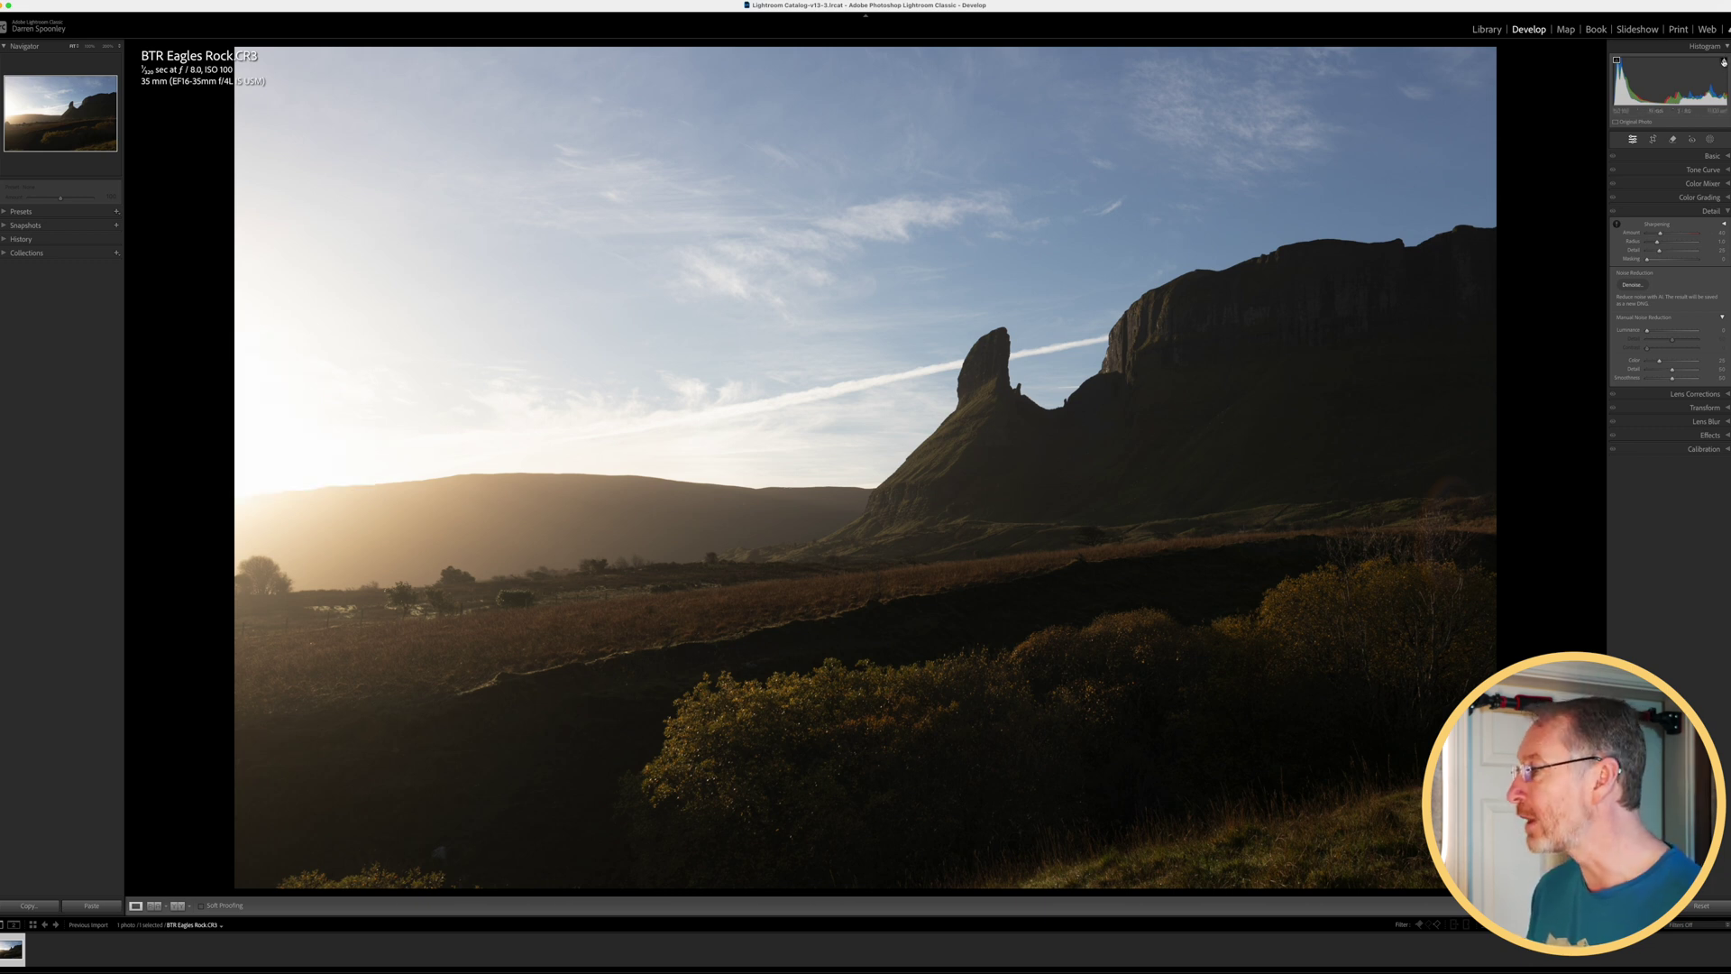
{"action": "left_click", "coordinate": [1724, 62]}
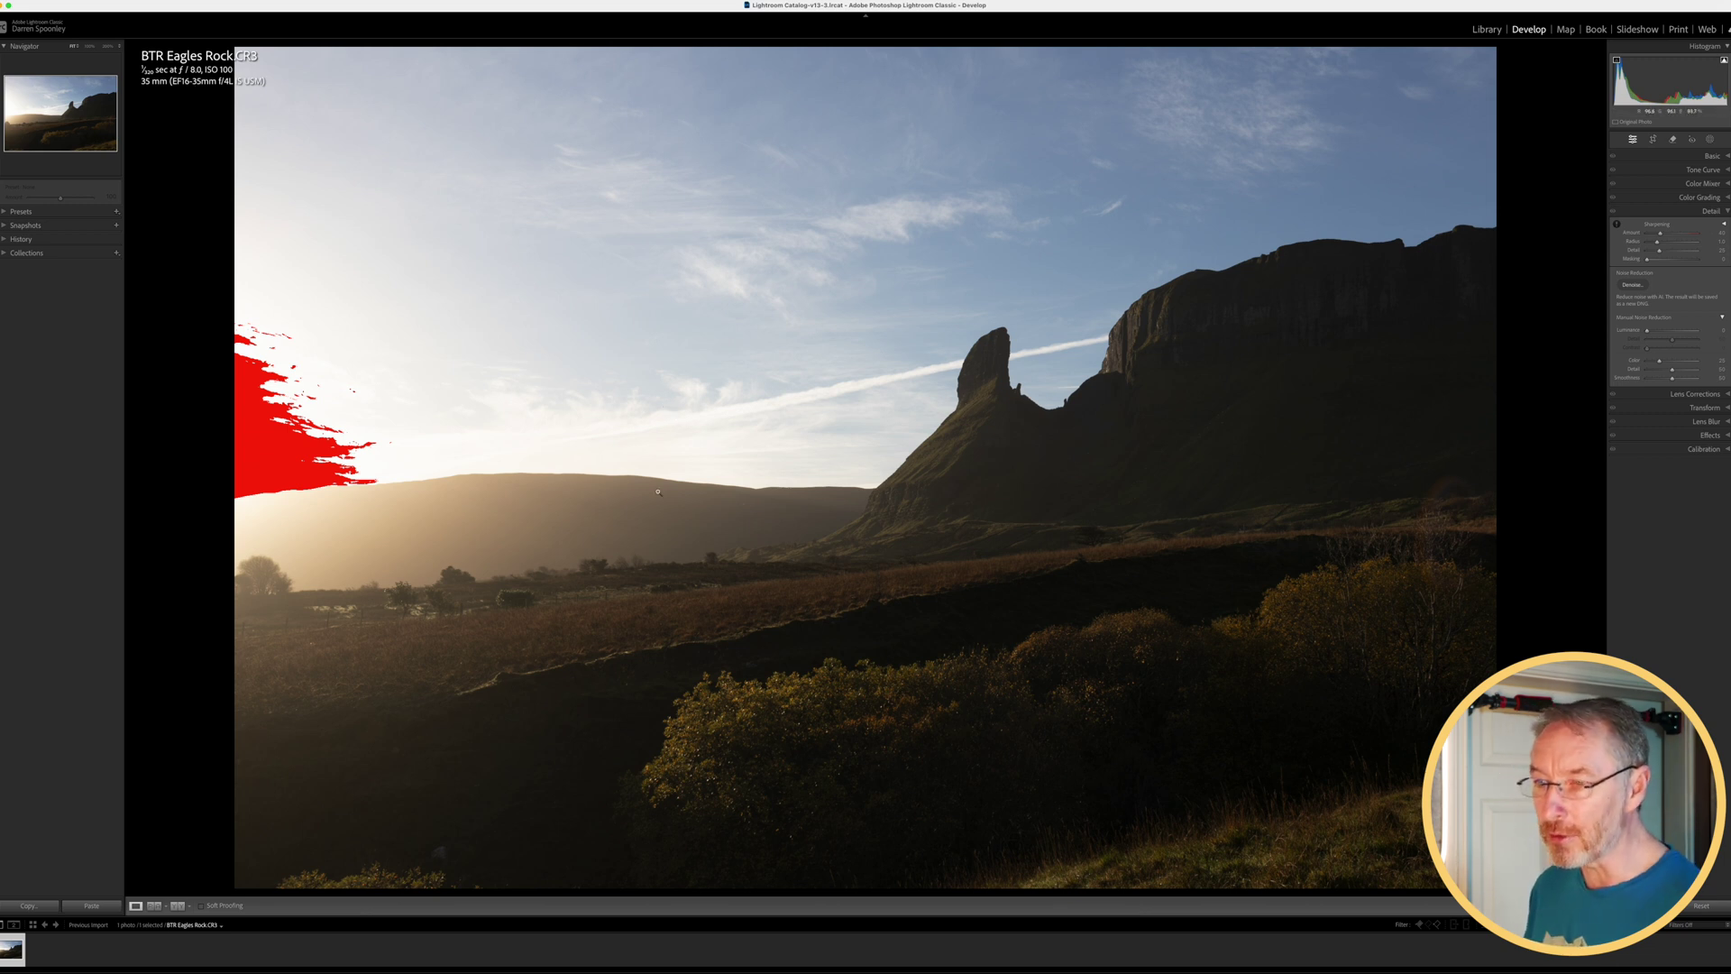
{"action": "left_click", "coordinate": [404, 588]}
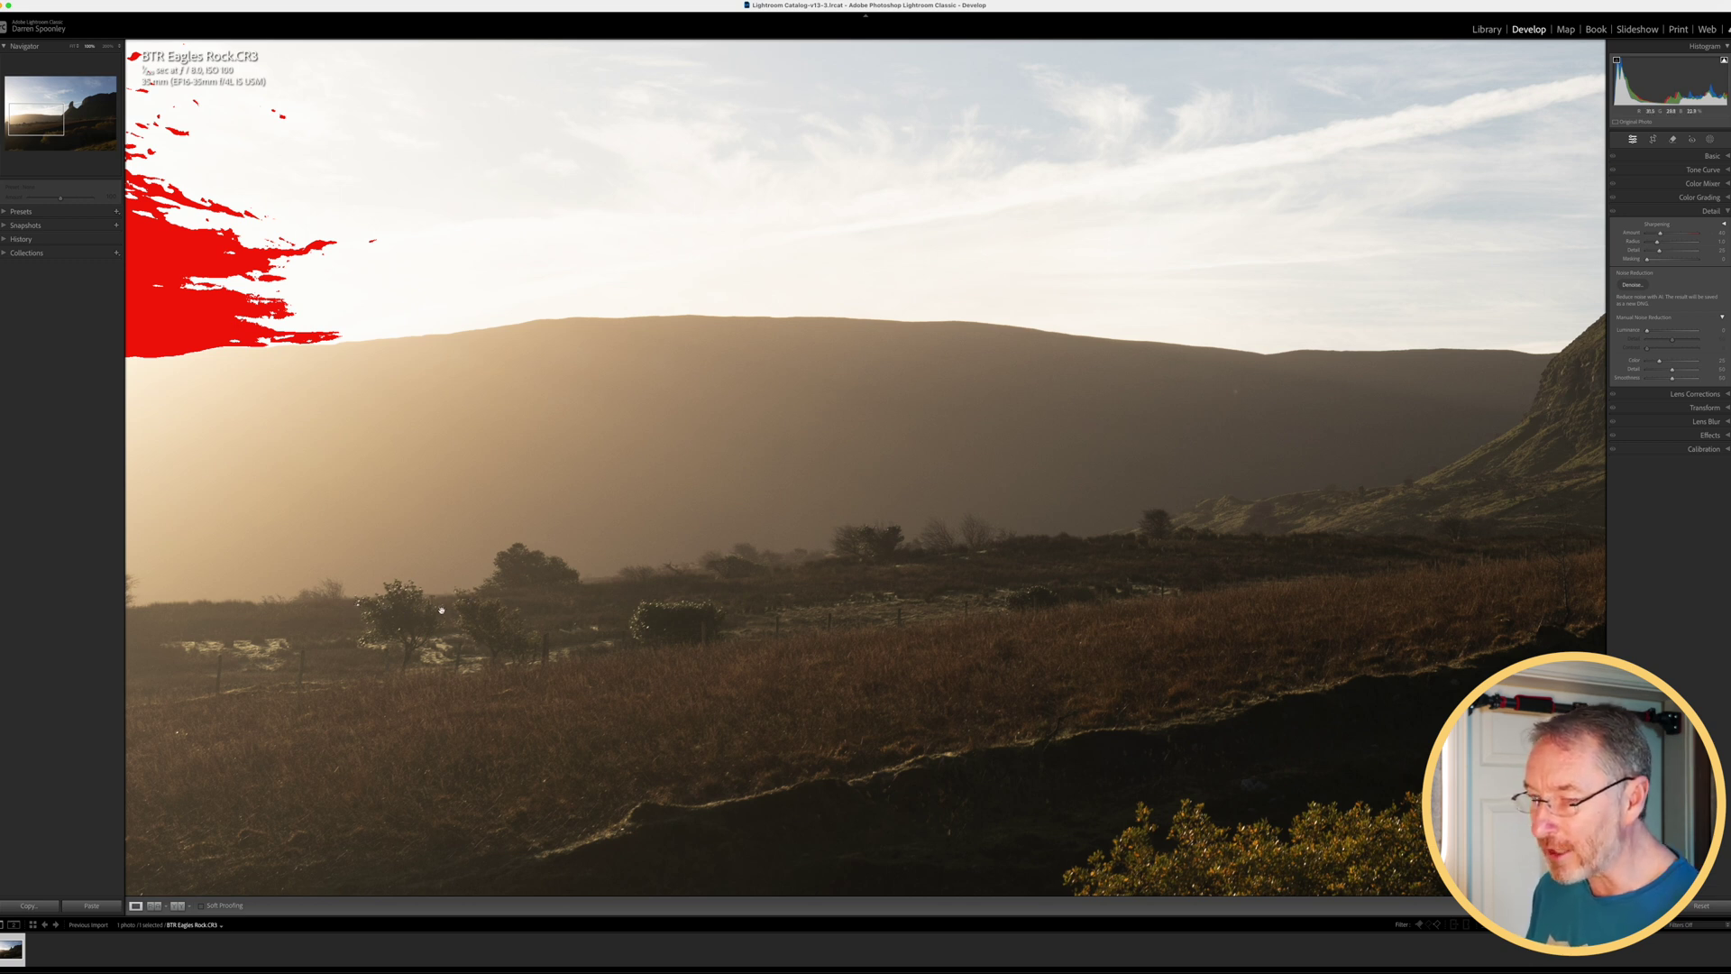
{"action": "scroll", "coordinate": [970, 561], "scroll_direction": "right", "scroll_amount": 15}
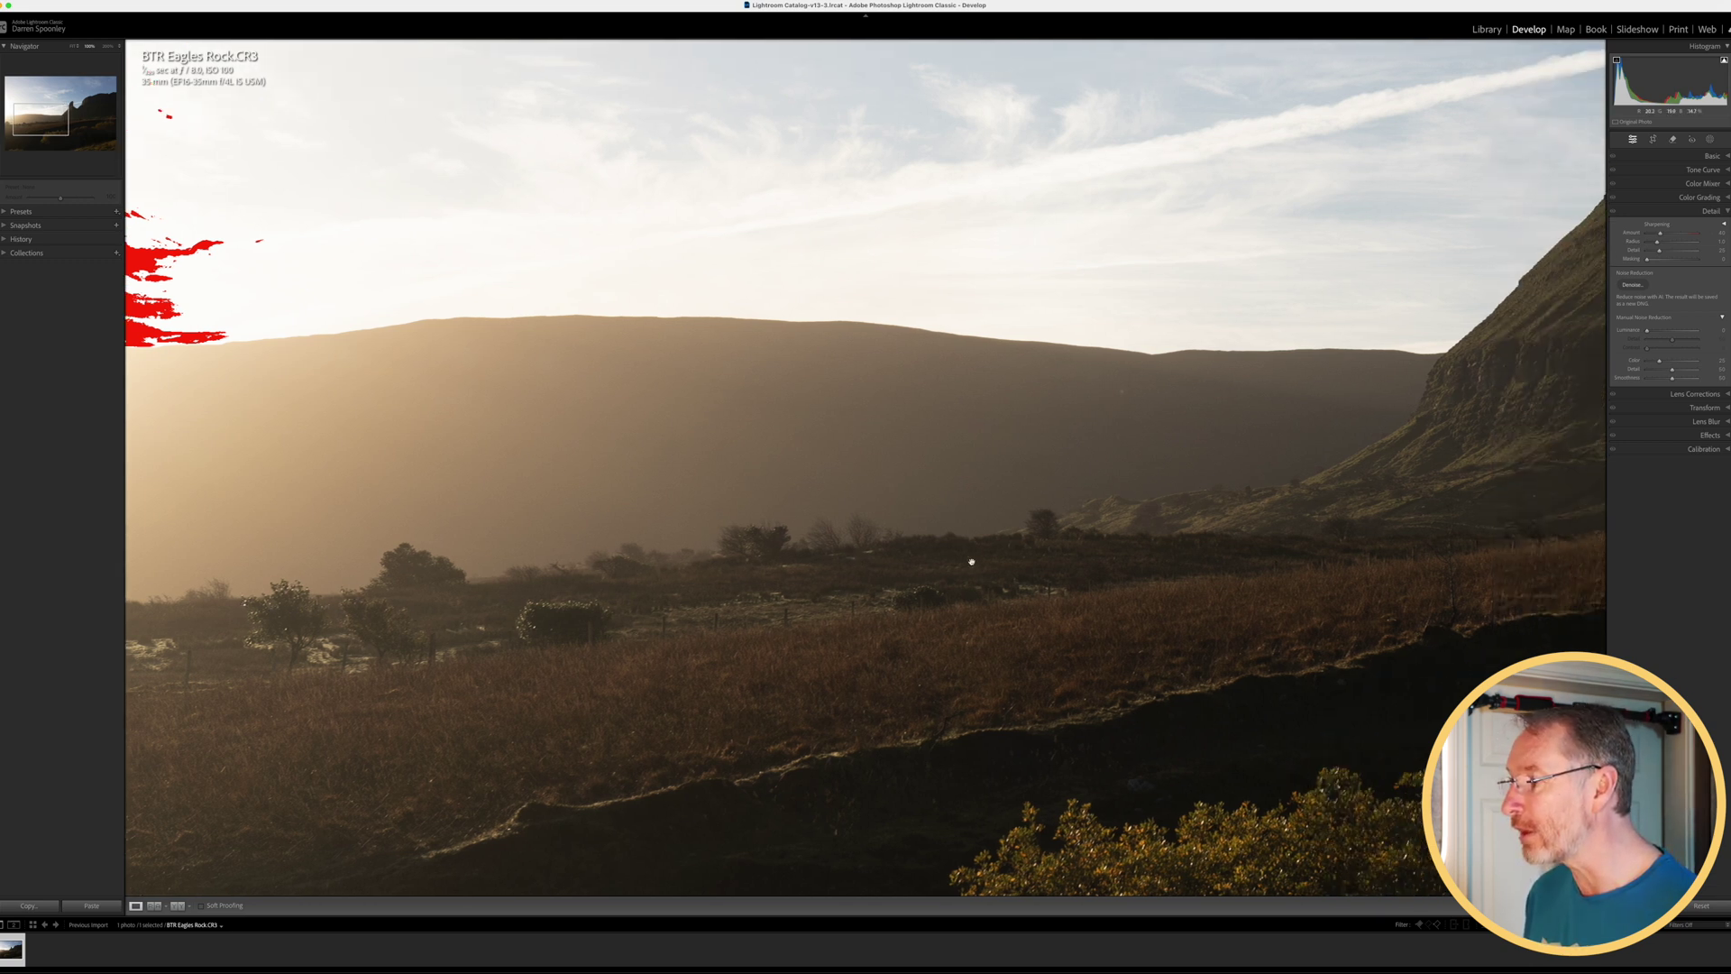
{"action": "scroll", "coordinate": [970, 562], "scroll_direction": "up", "scroll_amount": 5}
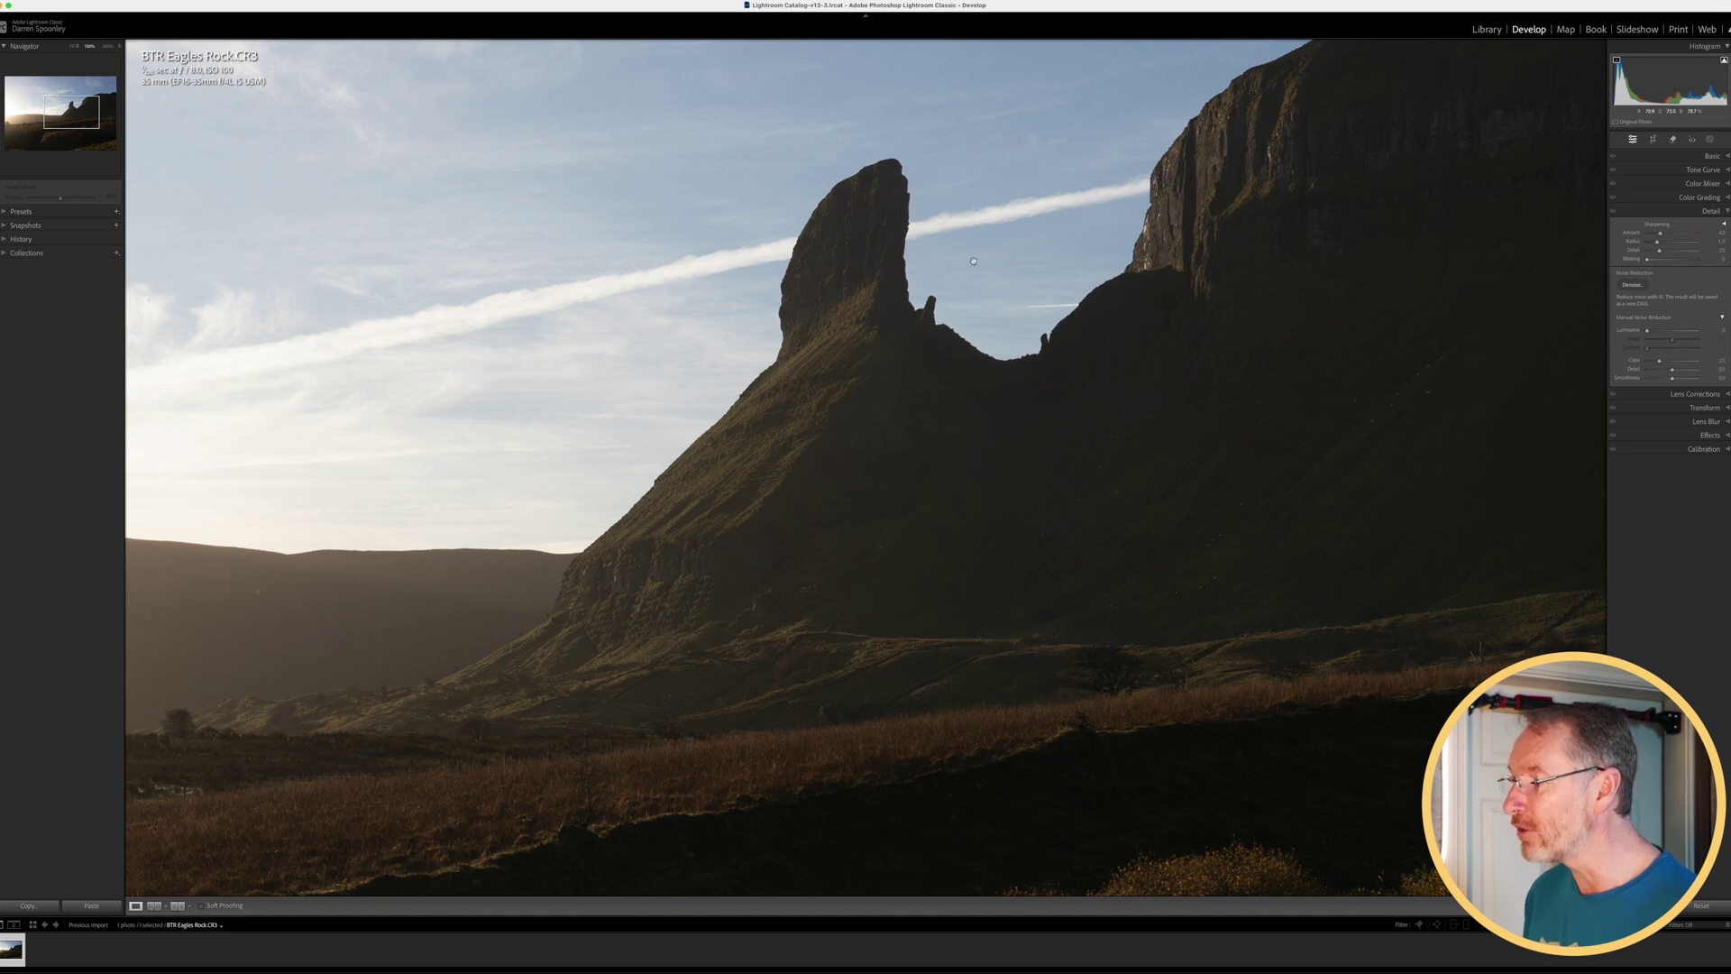
{"action": "left_click_drag", "start_coordinate": [1071, 393], "coordinate": [847, 411]}
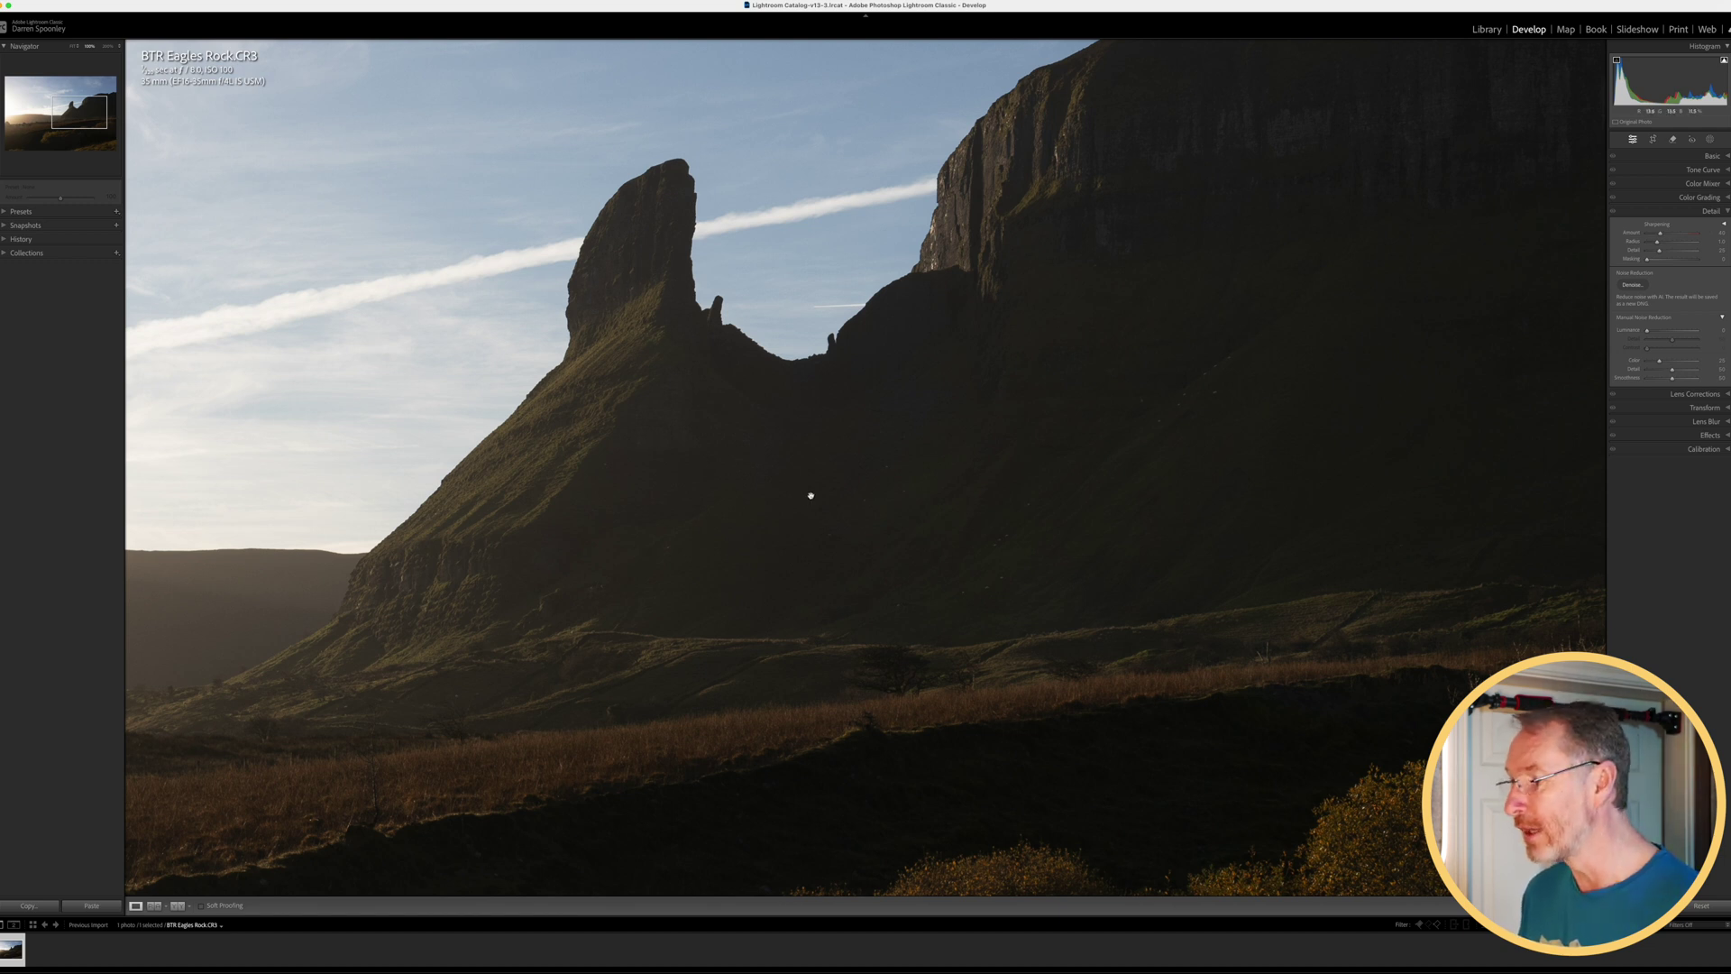
{"action": "scroll", "coordinate": [810, 495], "scroll_direction": "down", "scroll_amount": 10}
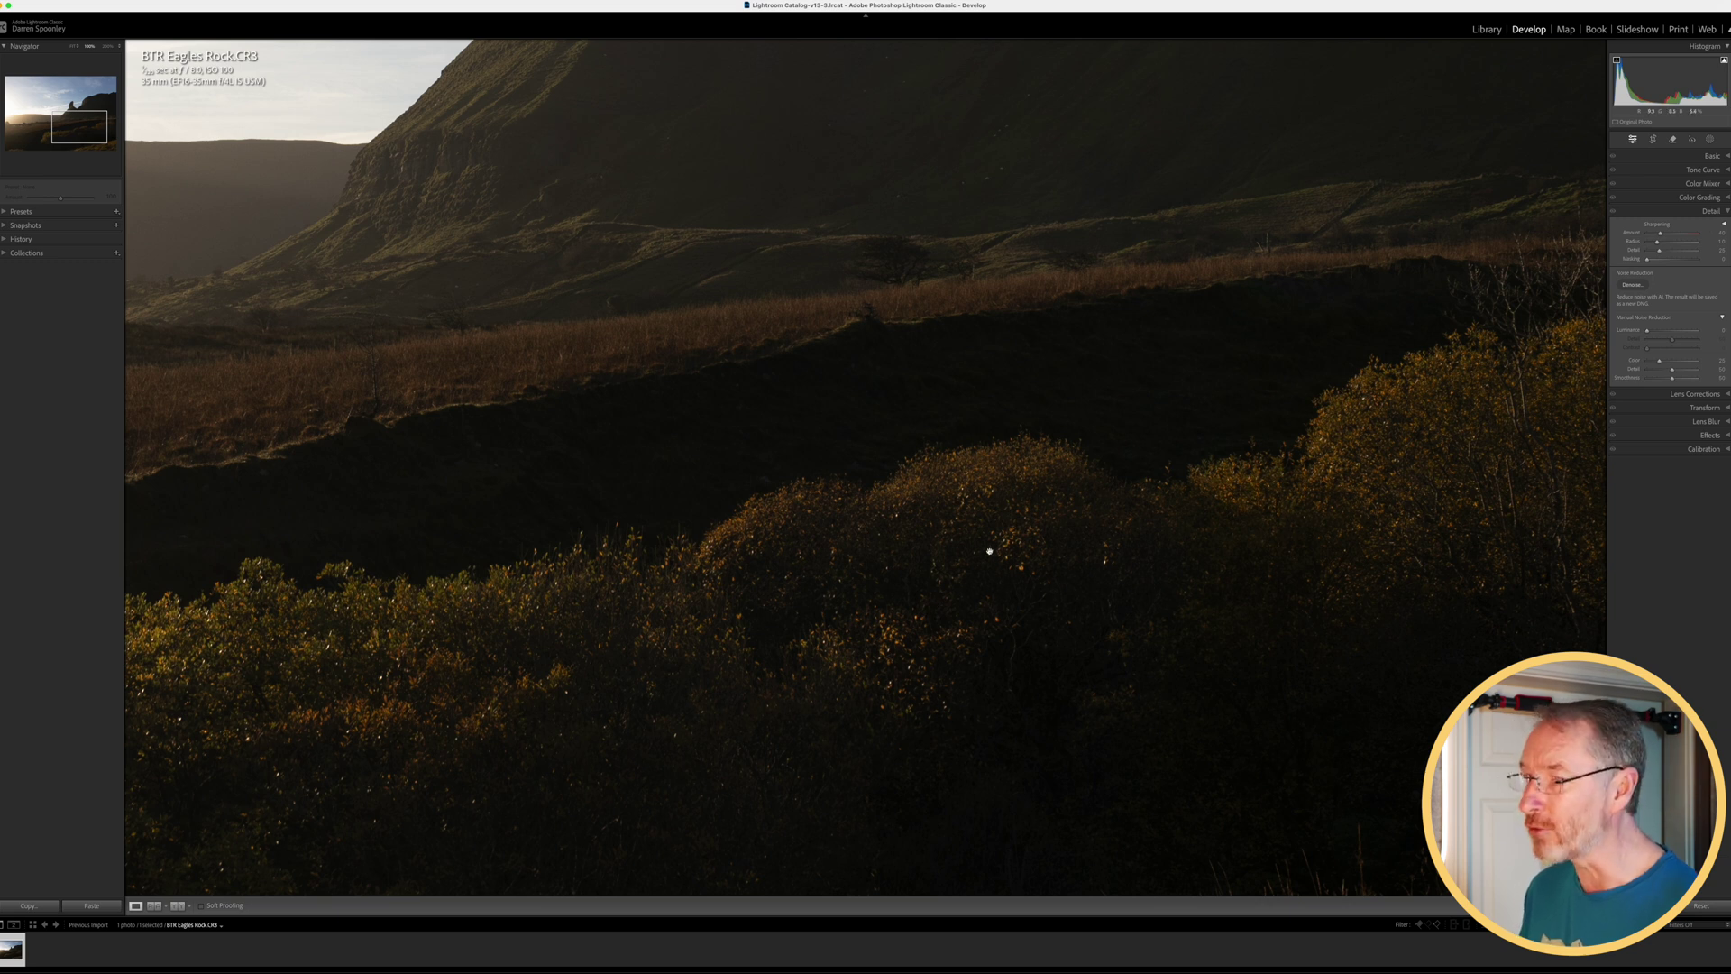
{"action": "scroll", "coordinate": [725, 530], "scroll_direction": "up", "scroll_amount": 3}
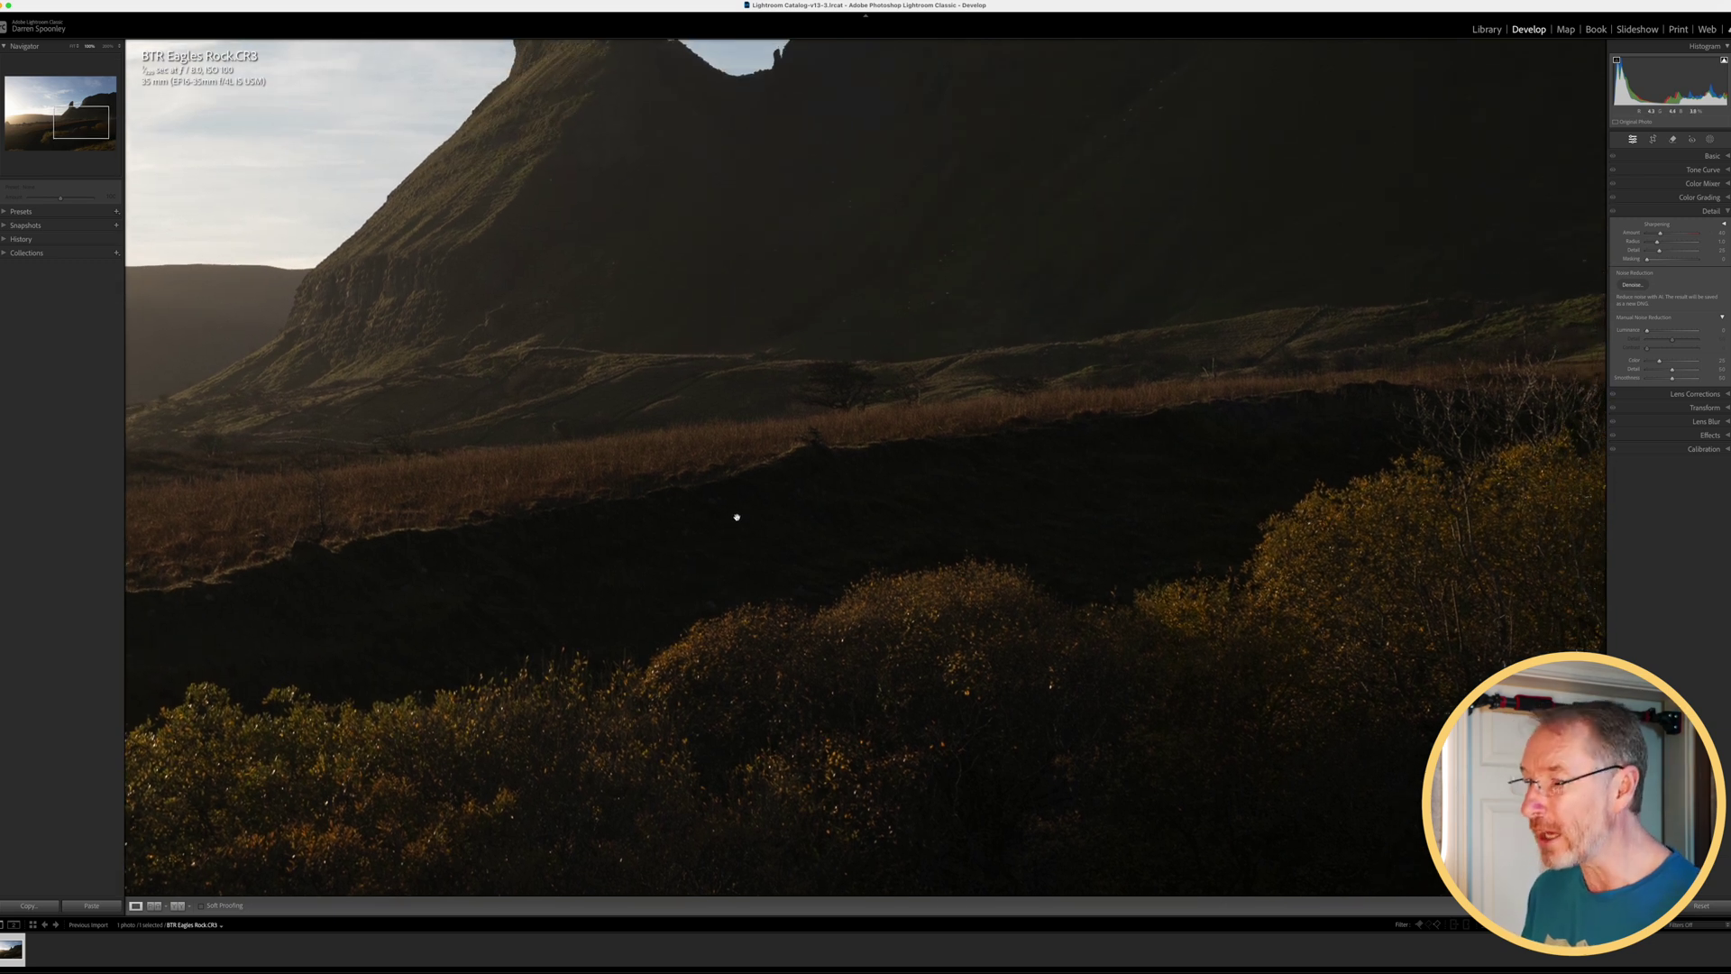
{"action": "left_click", "coordinate": [737, 517]}
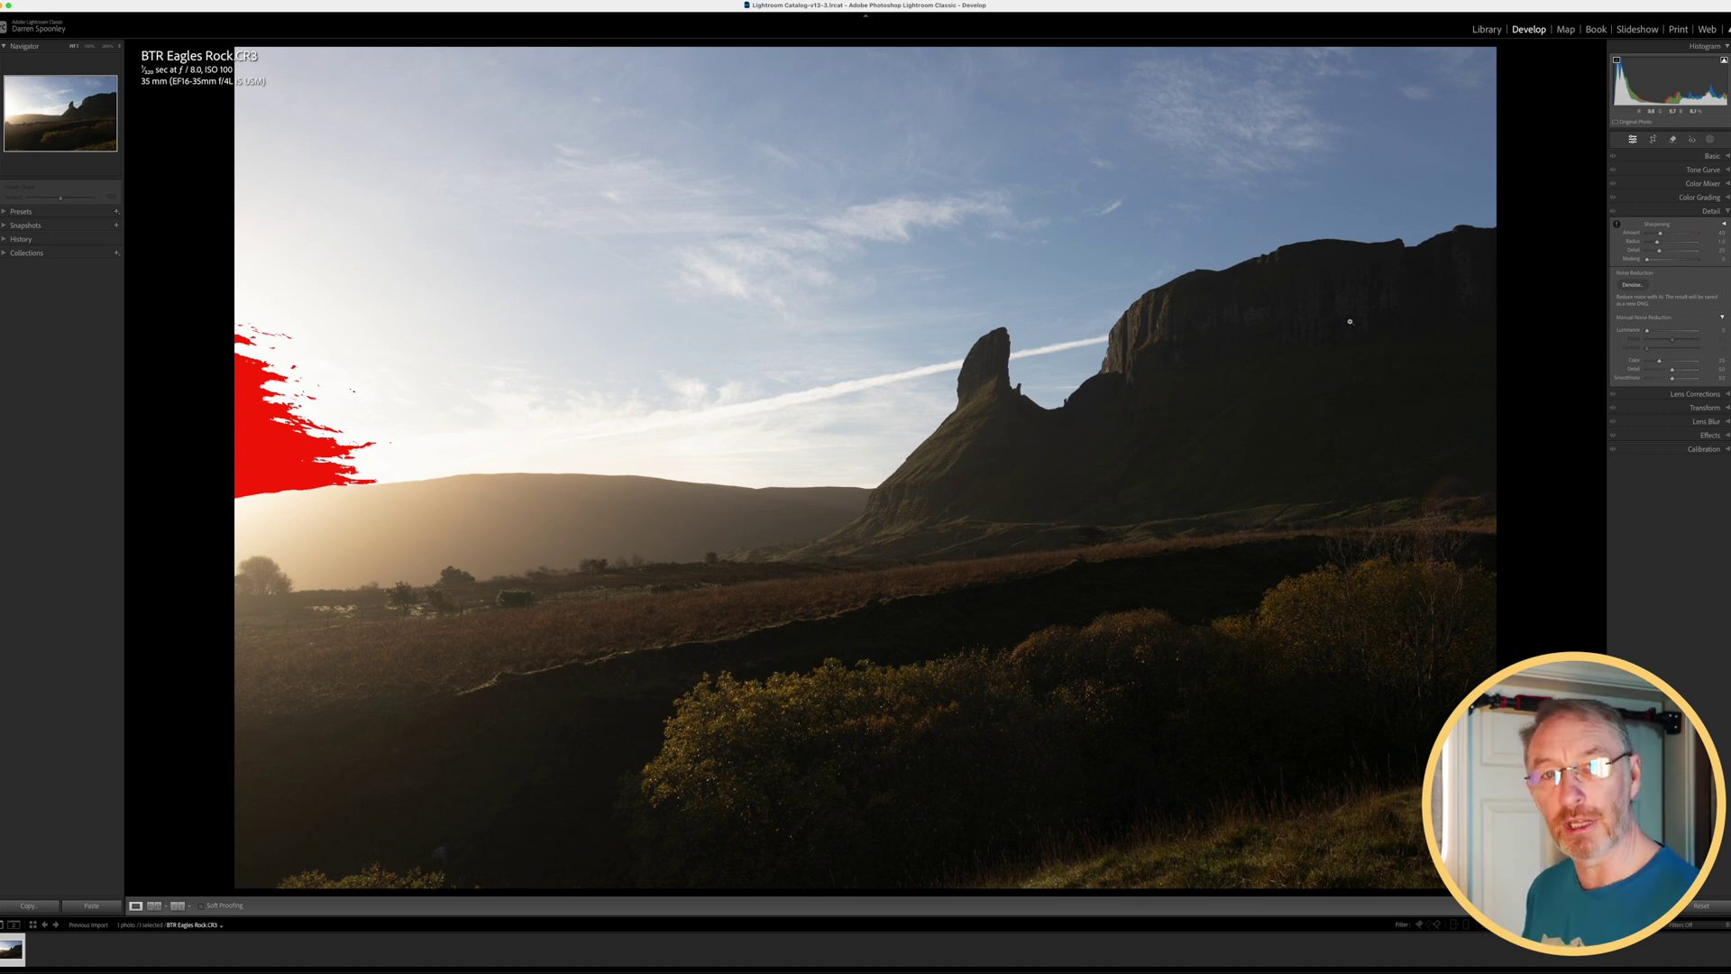
Try automatic tone adjustments on the photo, inspect the rock slope up close, and reset all edits
{"action": "left_click", "coordinate": [1724, 157]}
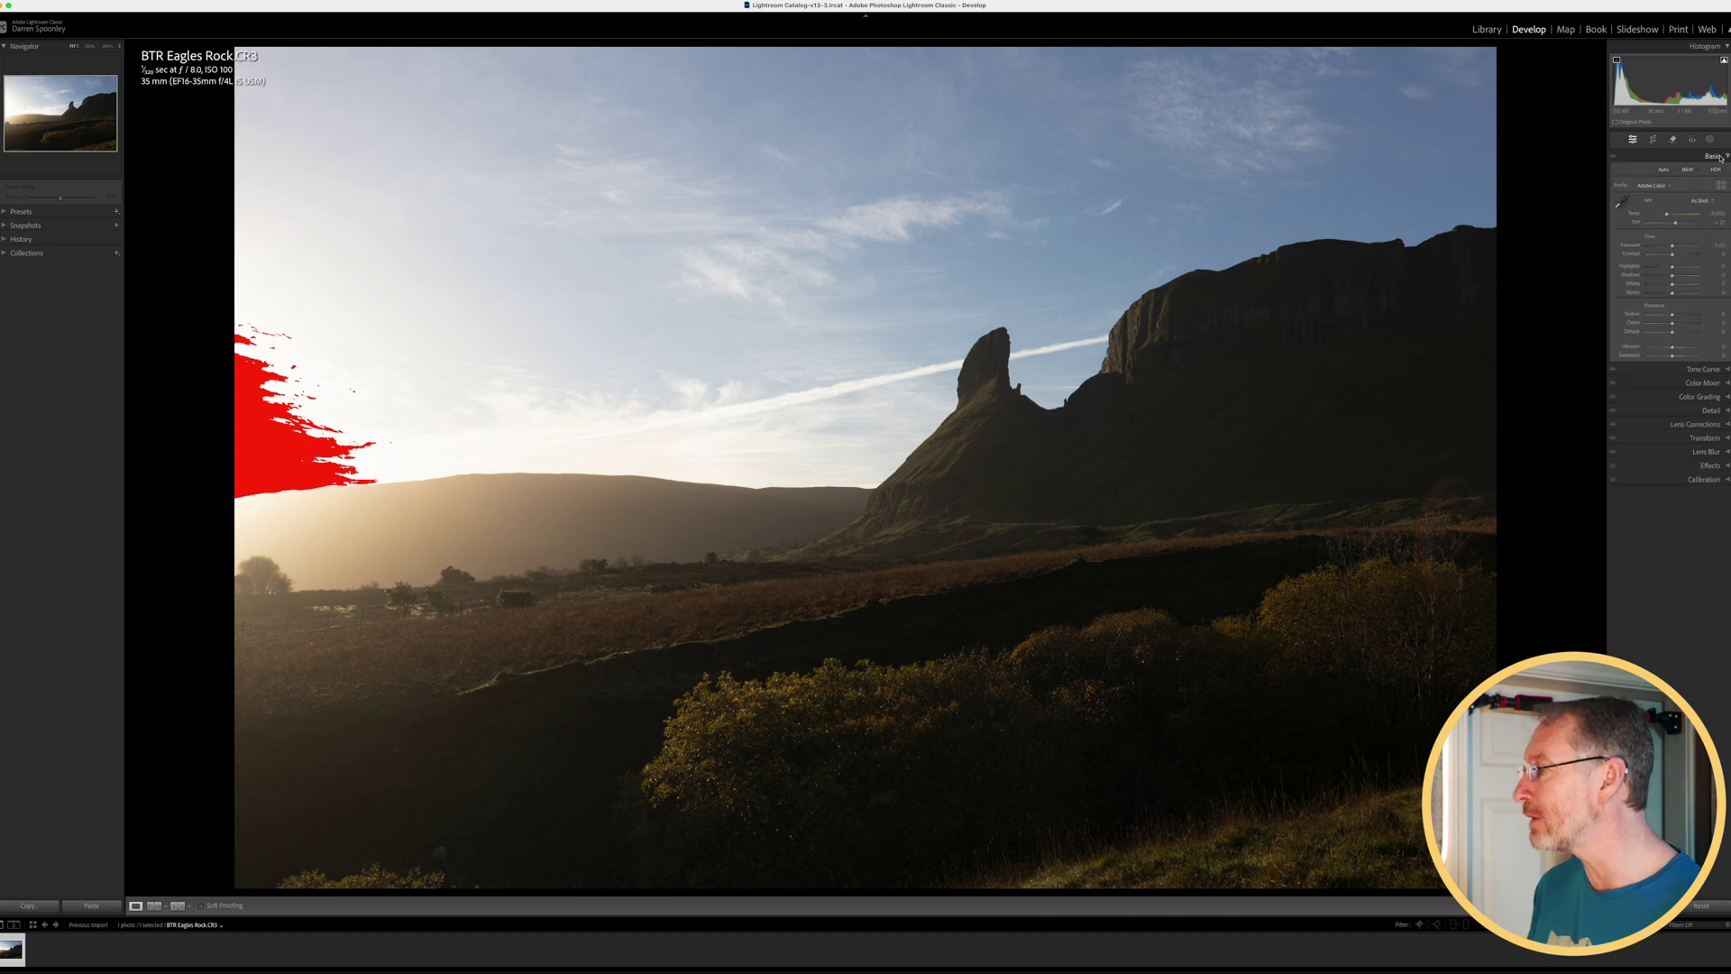
{"action": "left_click", "coordinate": [1663, 170]}
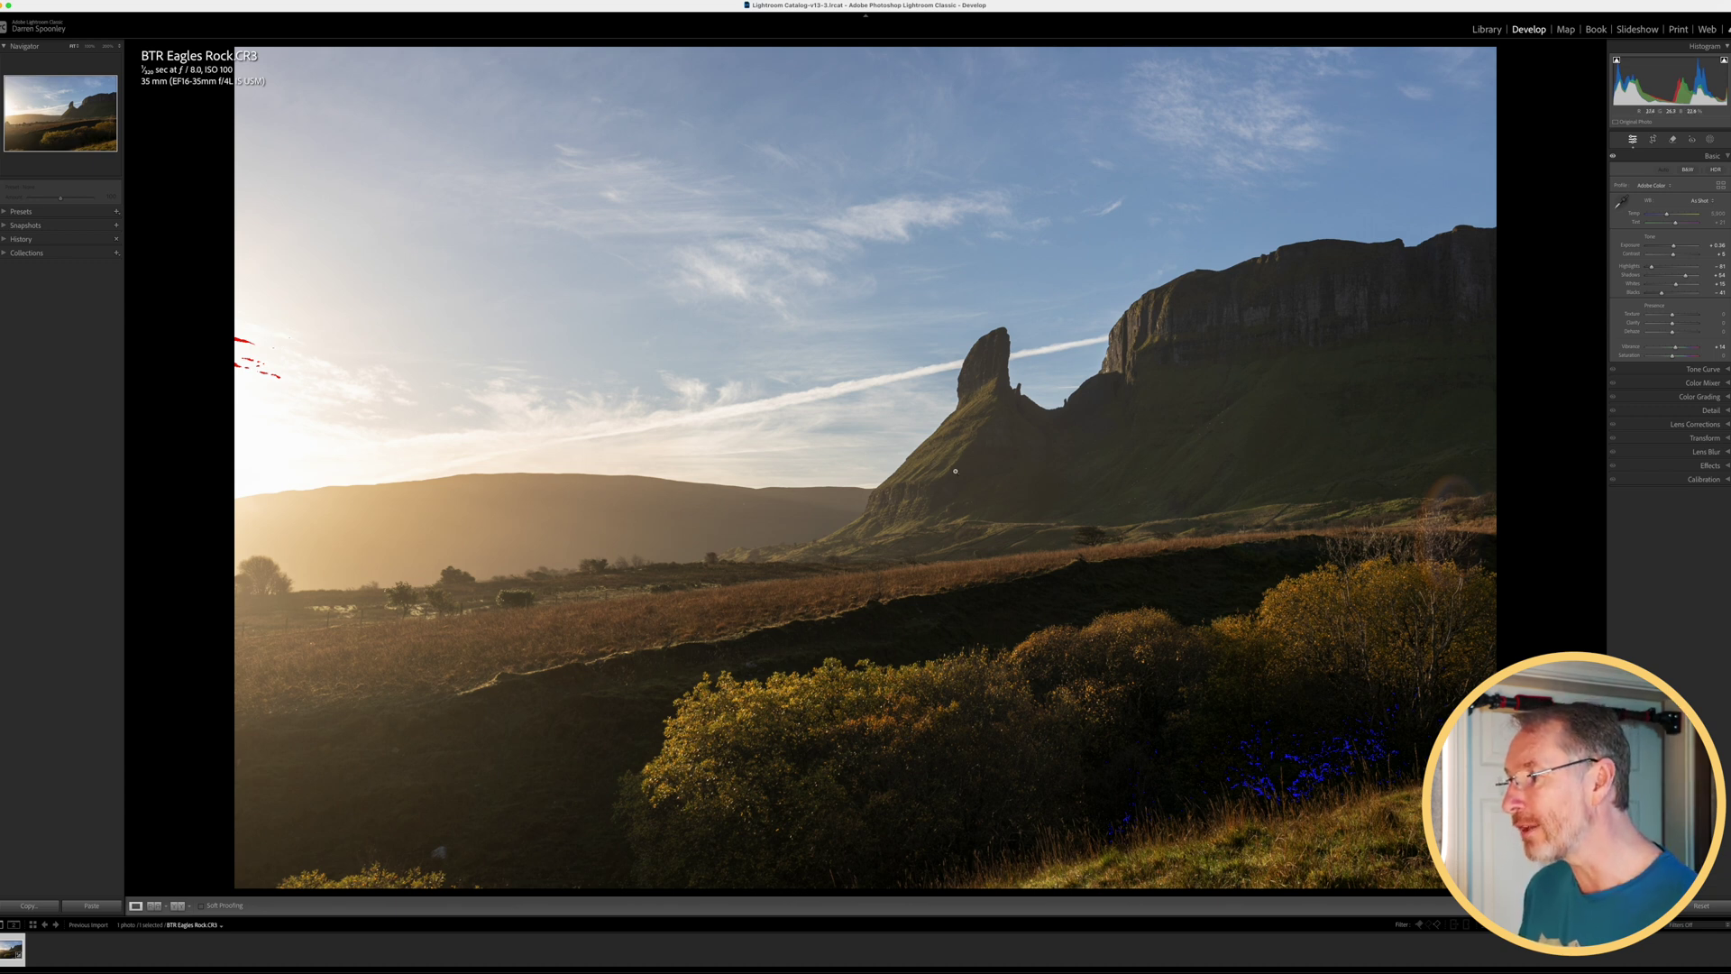
{"action": "left_click", "coordinate": [915, 495]}
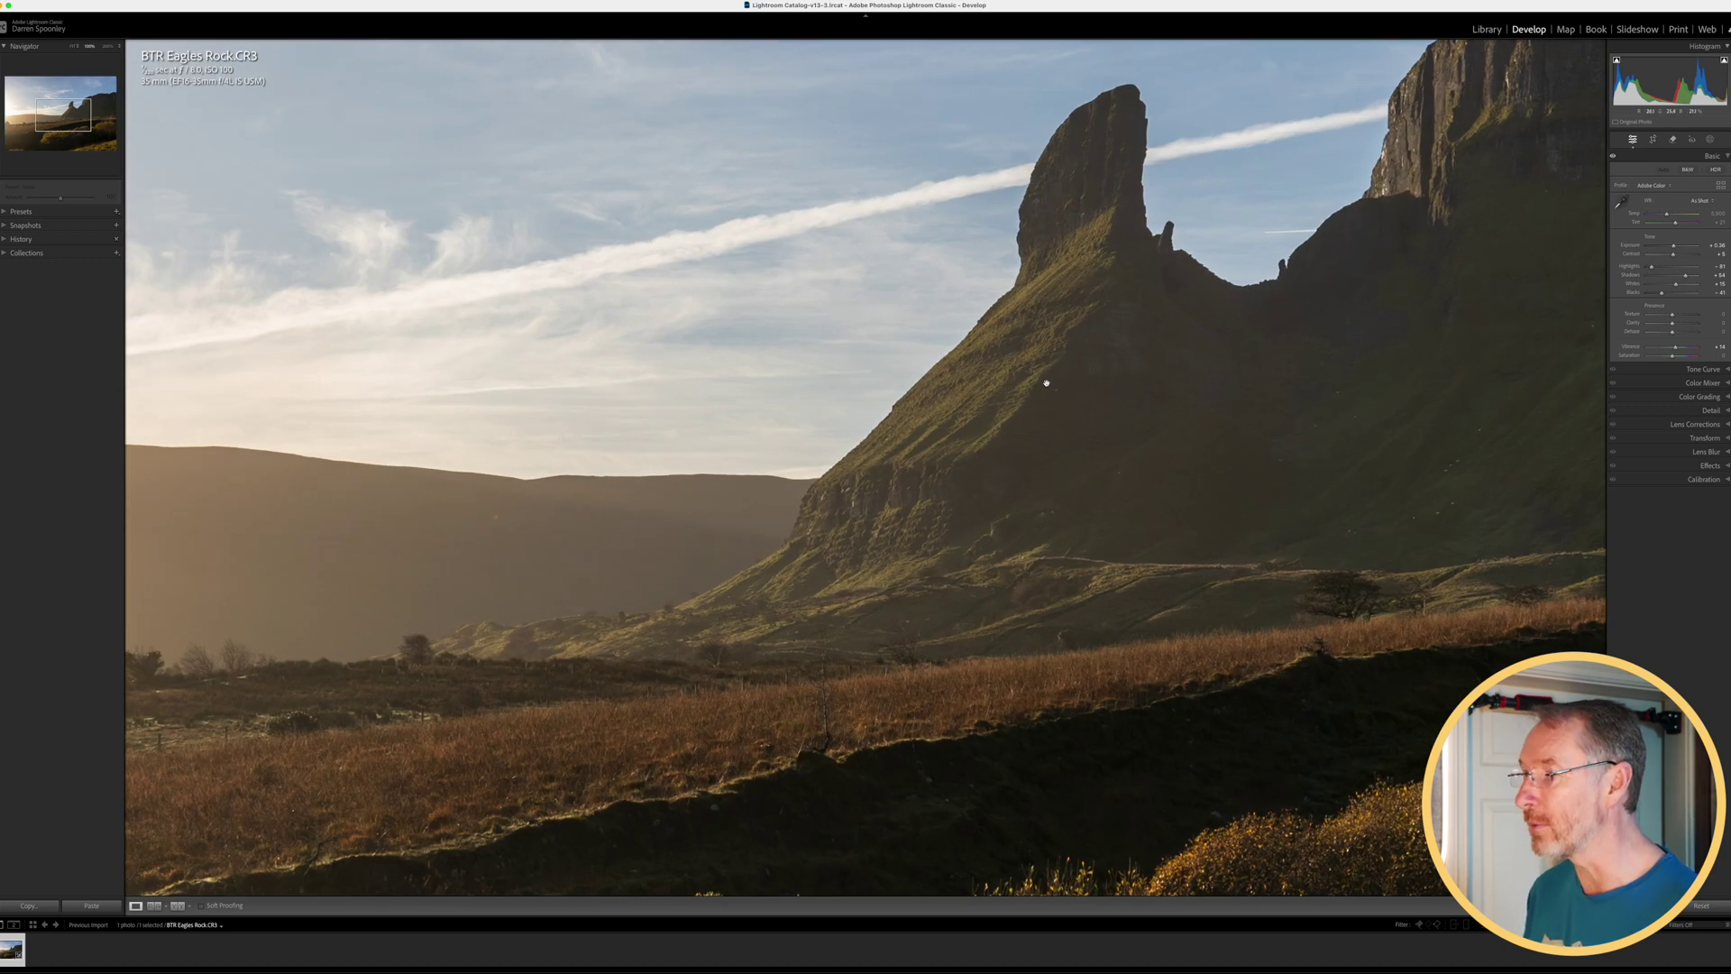
{"action": "left_click", "coordinate": [1047, 371]}
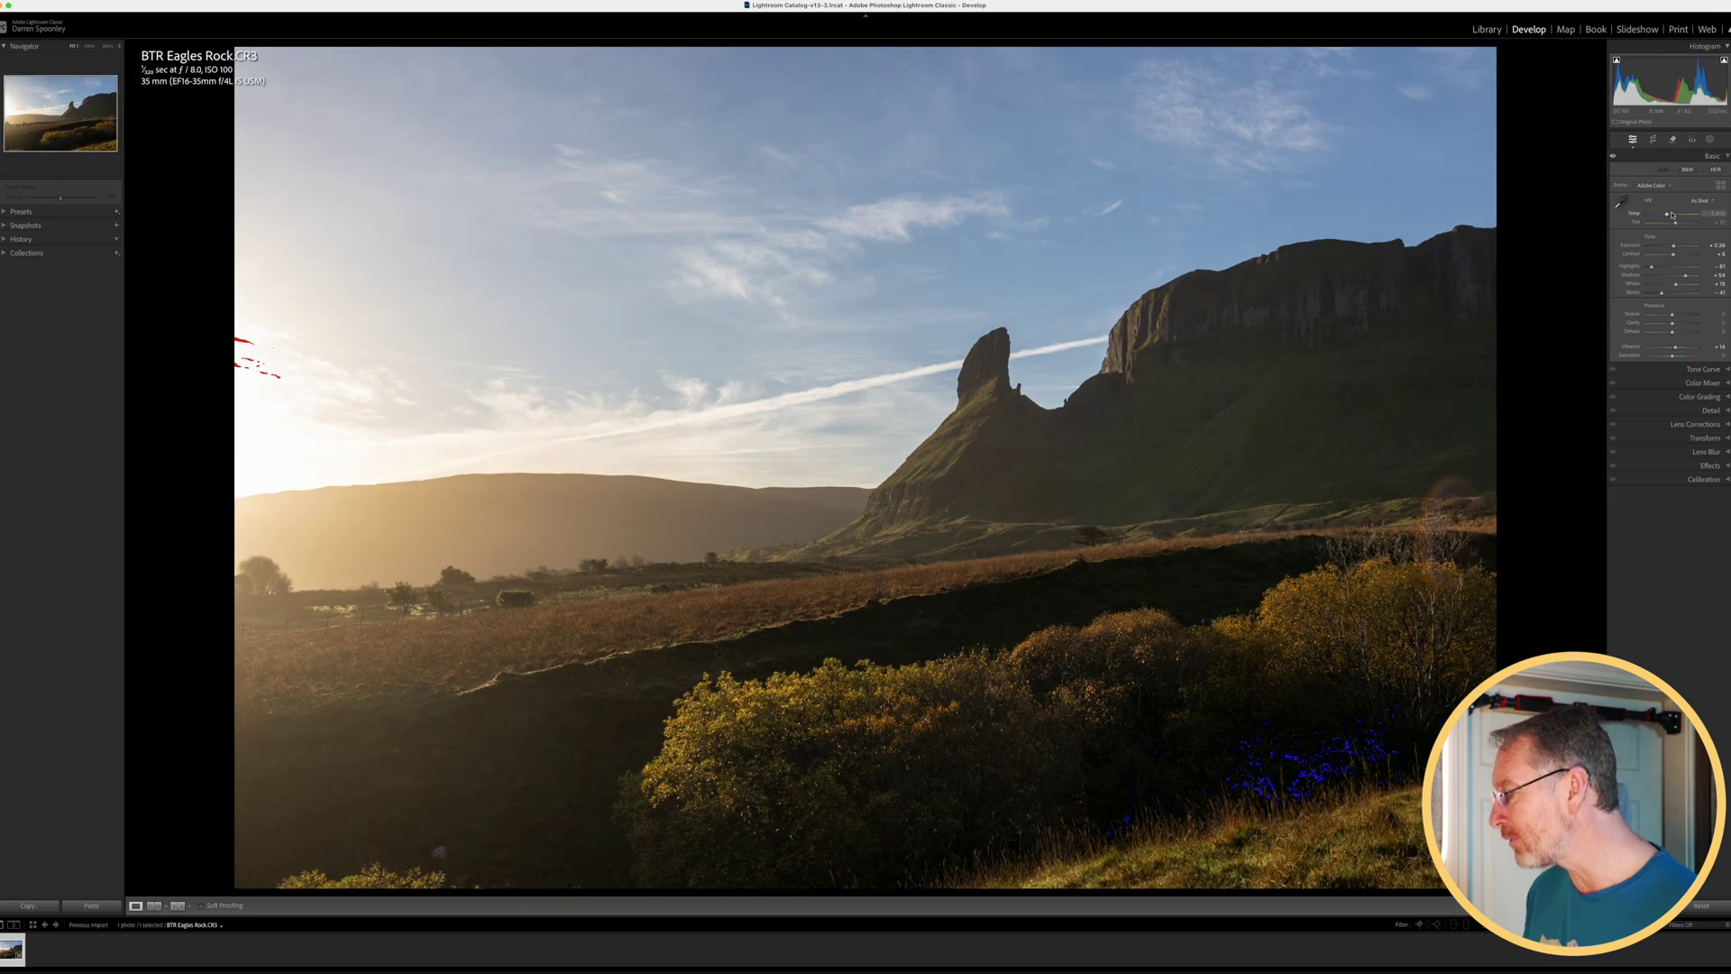
{"action": "left_click", "coordinate": [1695, 907]}
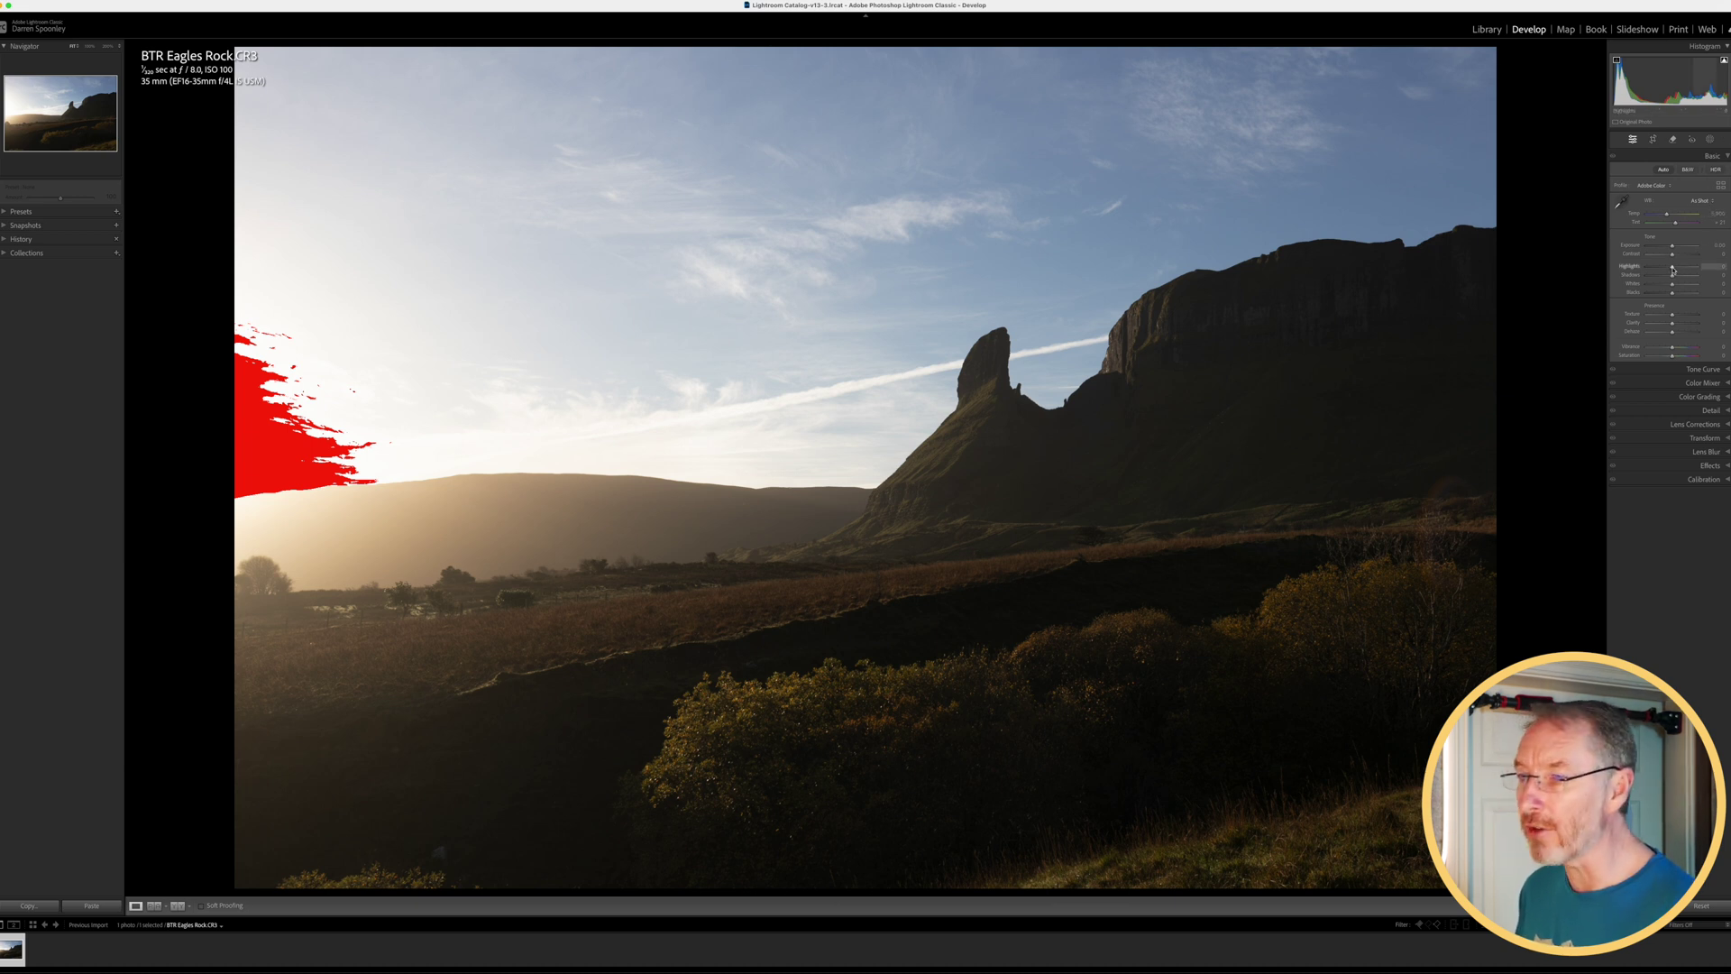
Lower the Highlights moderately to recover detail in the bright sky around the sun
{"action": "left_click_drag", "start_coordinate": [1673, 270], "coordinate": [1673, 268]}
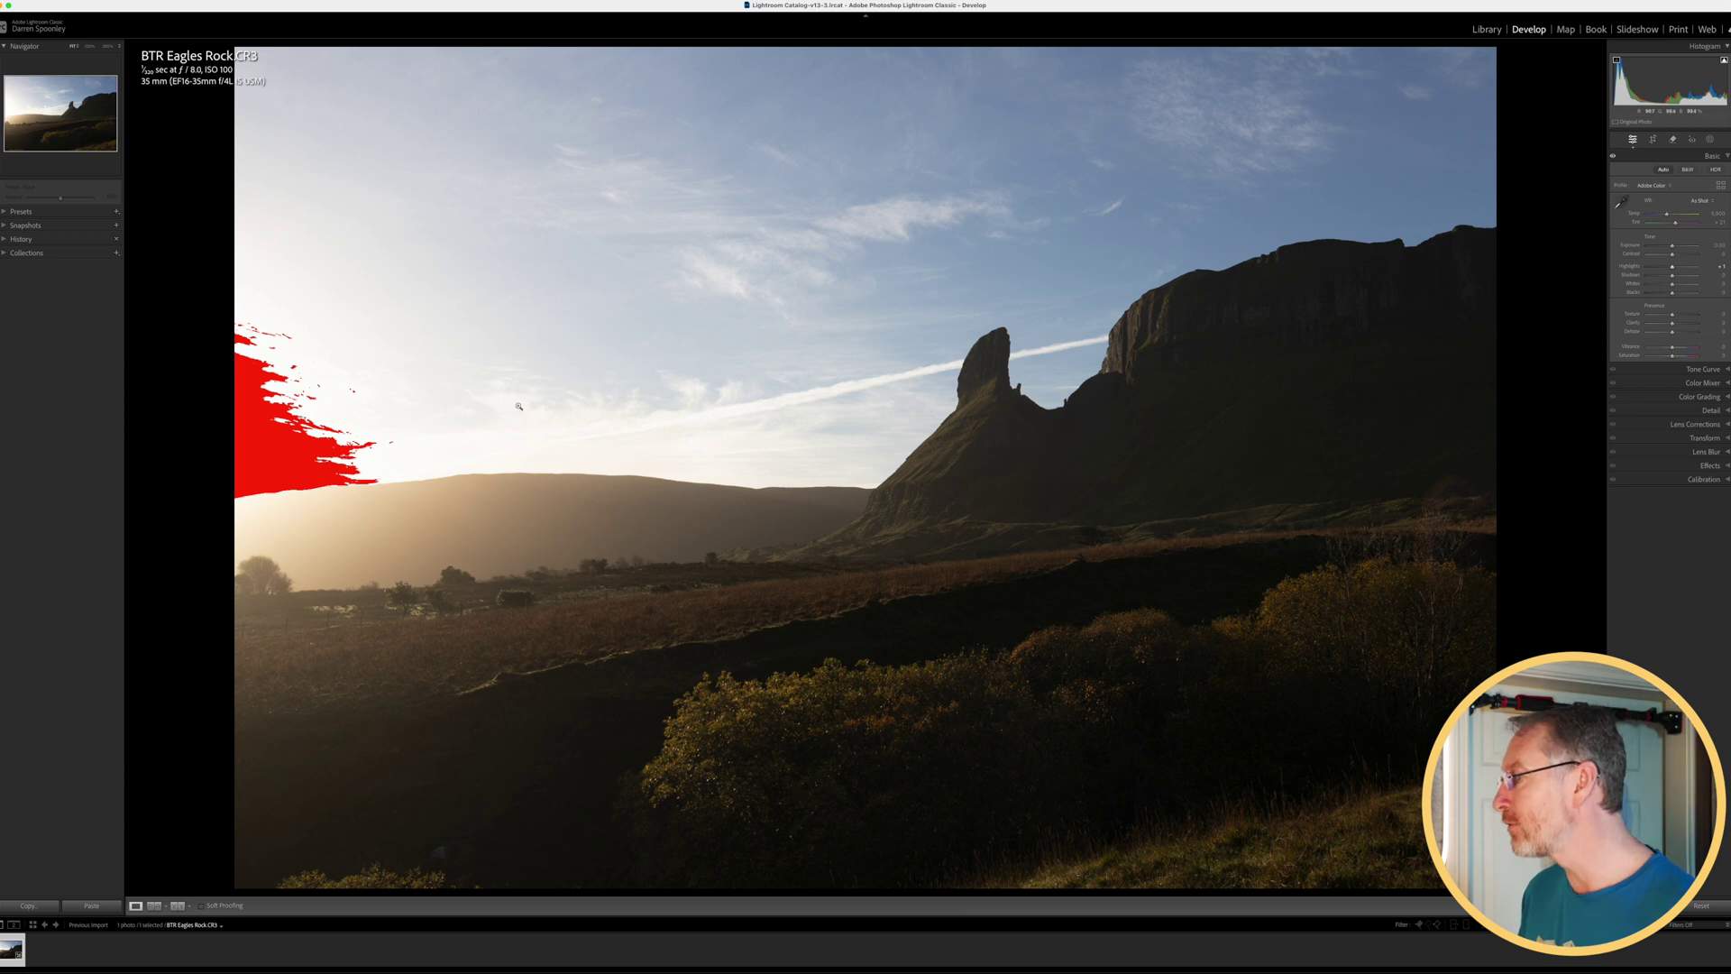
{"action": "left_click_drag", "start_coordinate": [1673, 268], "coordinate": [1636, 268]}
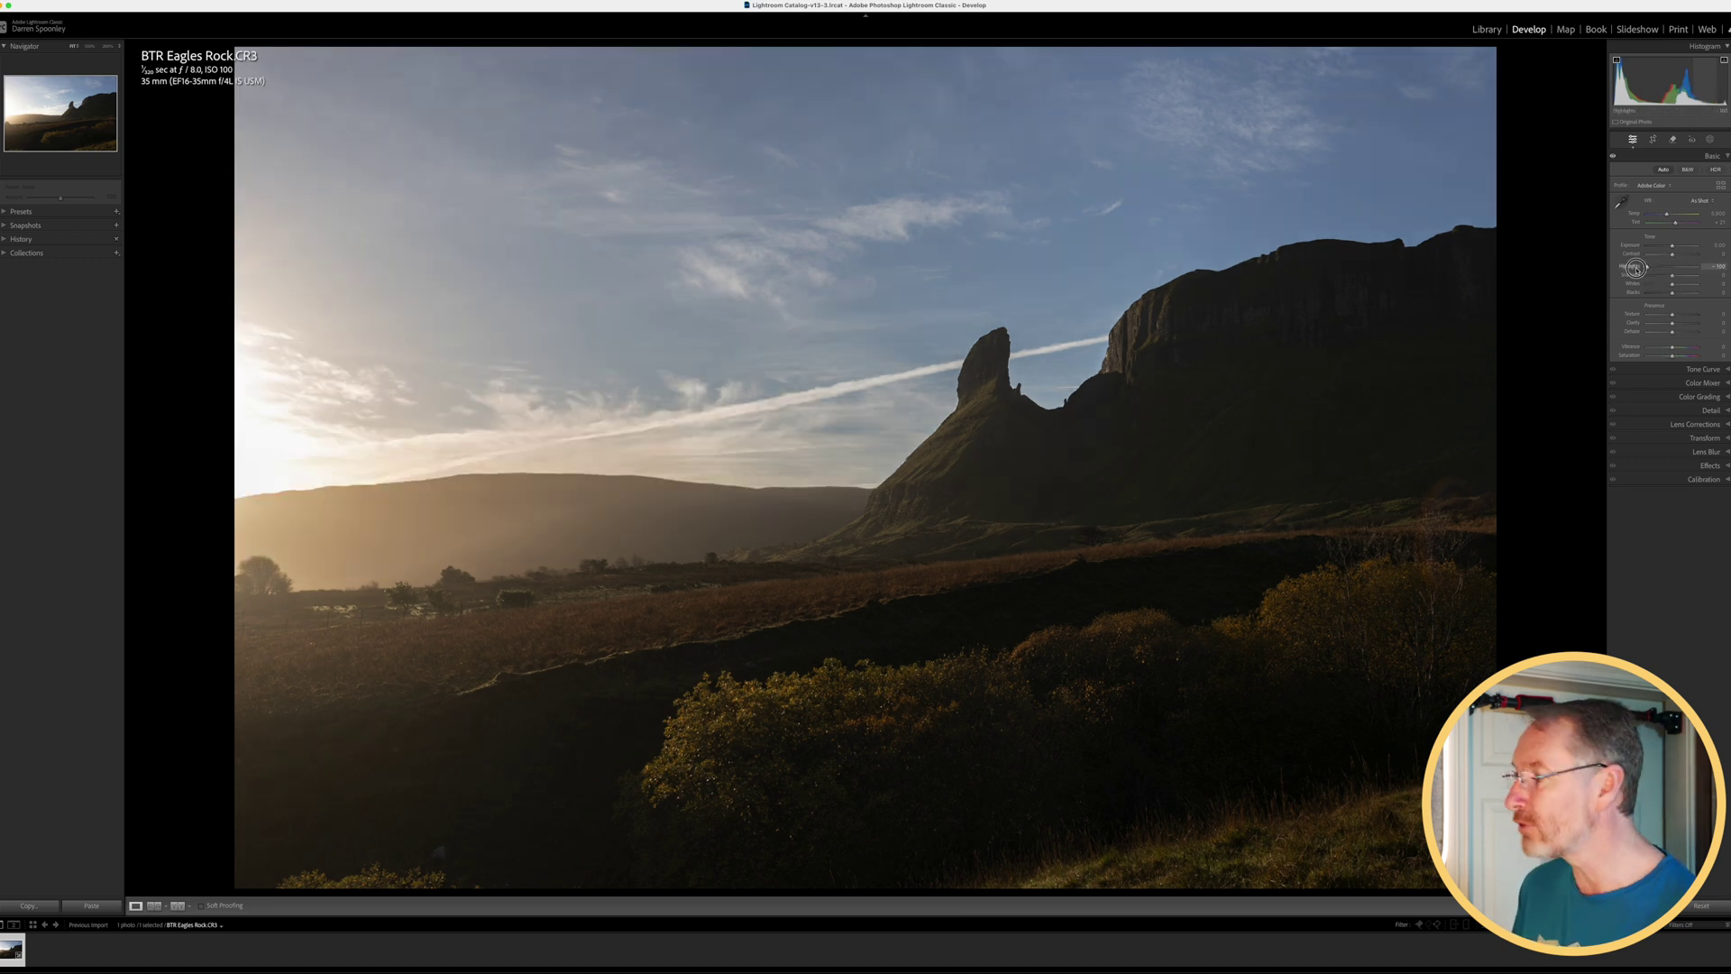
{"action": "left_click_drag", "start_coordinate": [1639, 268], "coordinate": [1653, 267]}
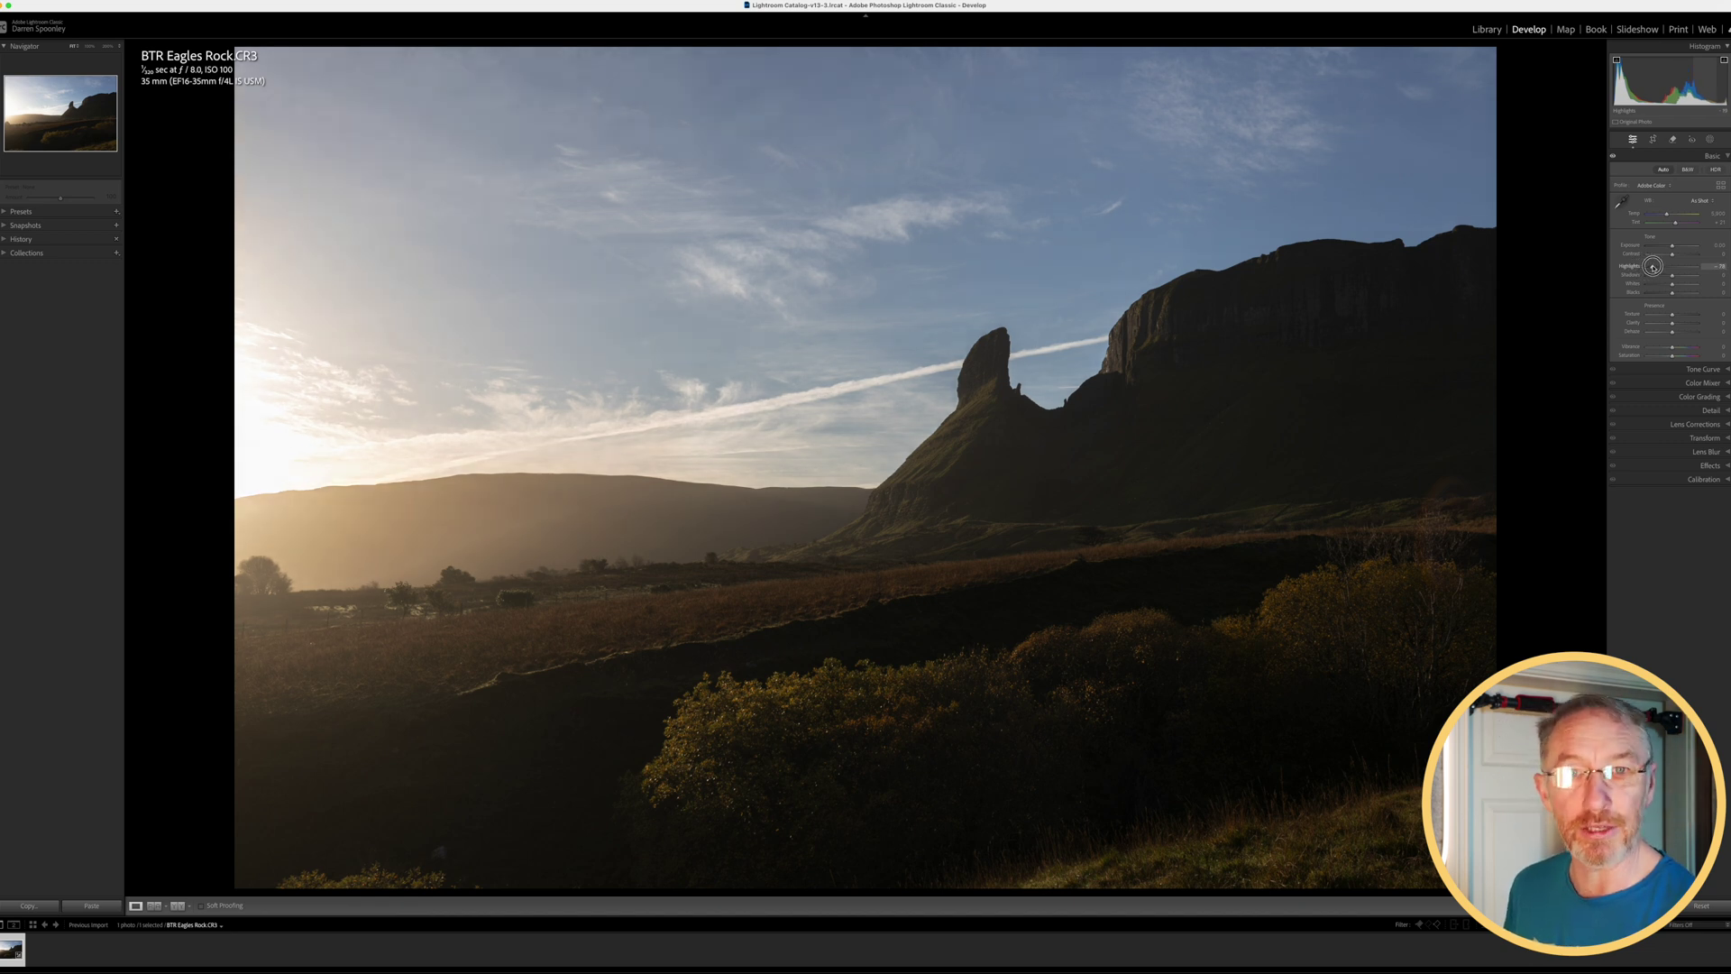
{"action": "left_click_drag", "start_coordinate": [1653, 267], "coordinate": [1665, 266]}
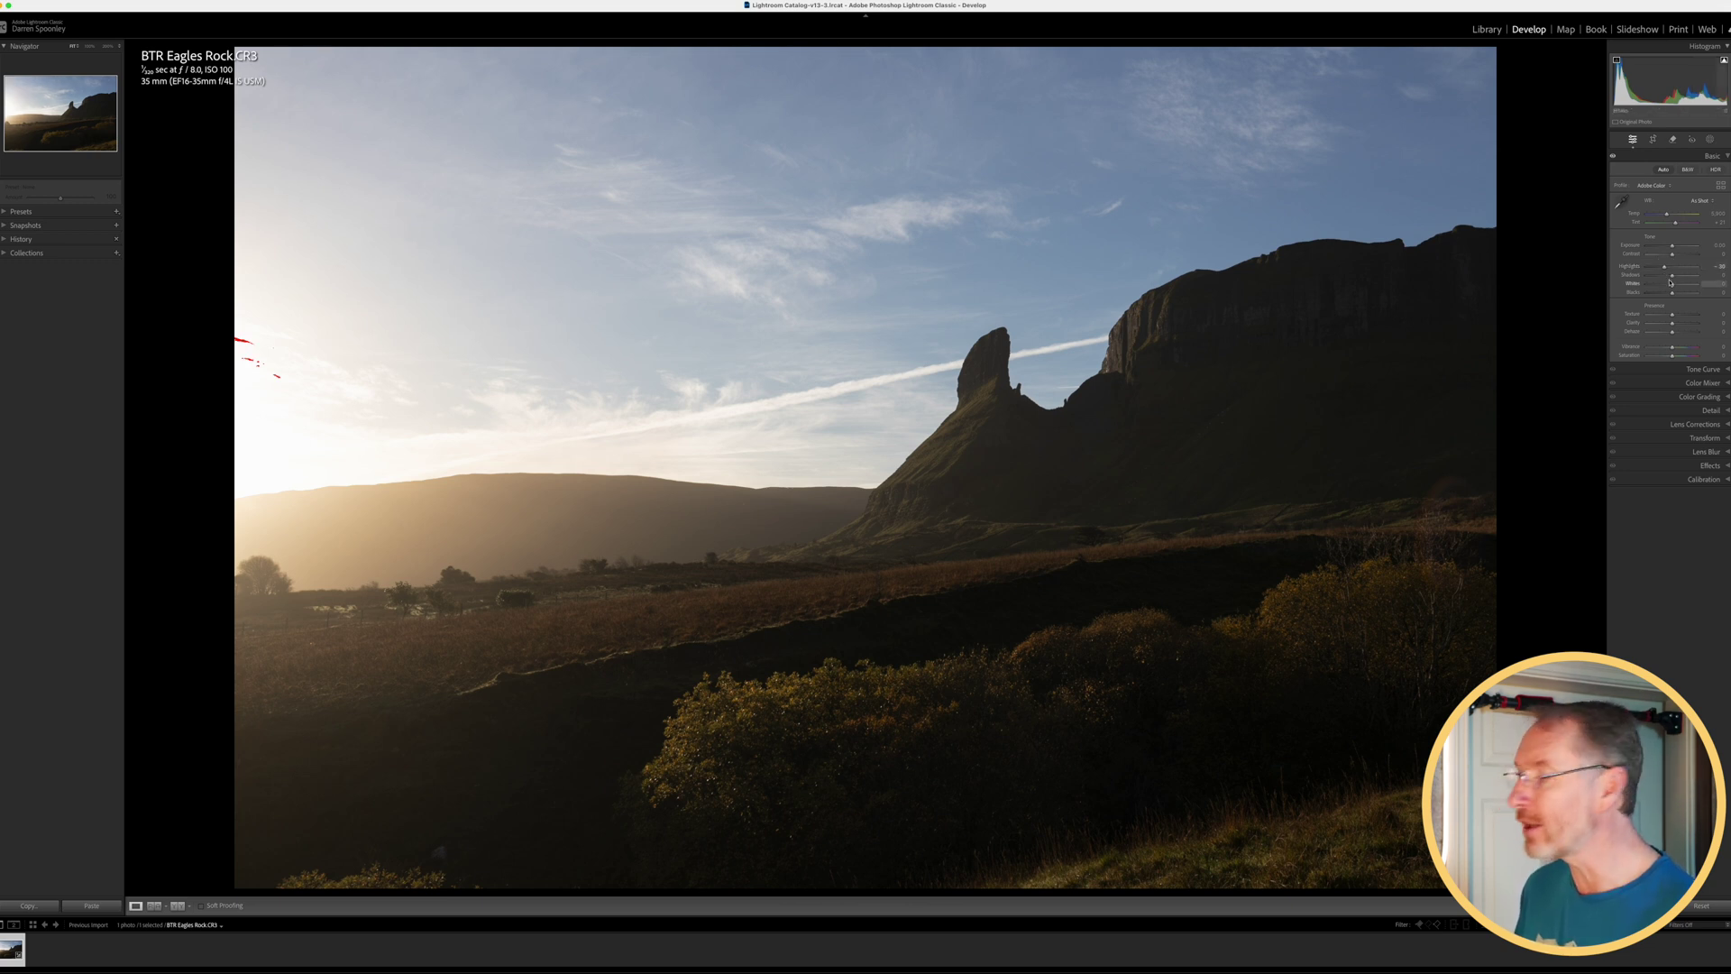
Raise the Shadows by a little over half to lighten the cliff and foreground, checking the rock up close
{"action": "left_click", "coordinate": [1674, 278]}
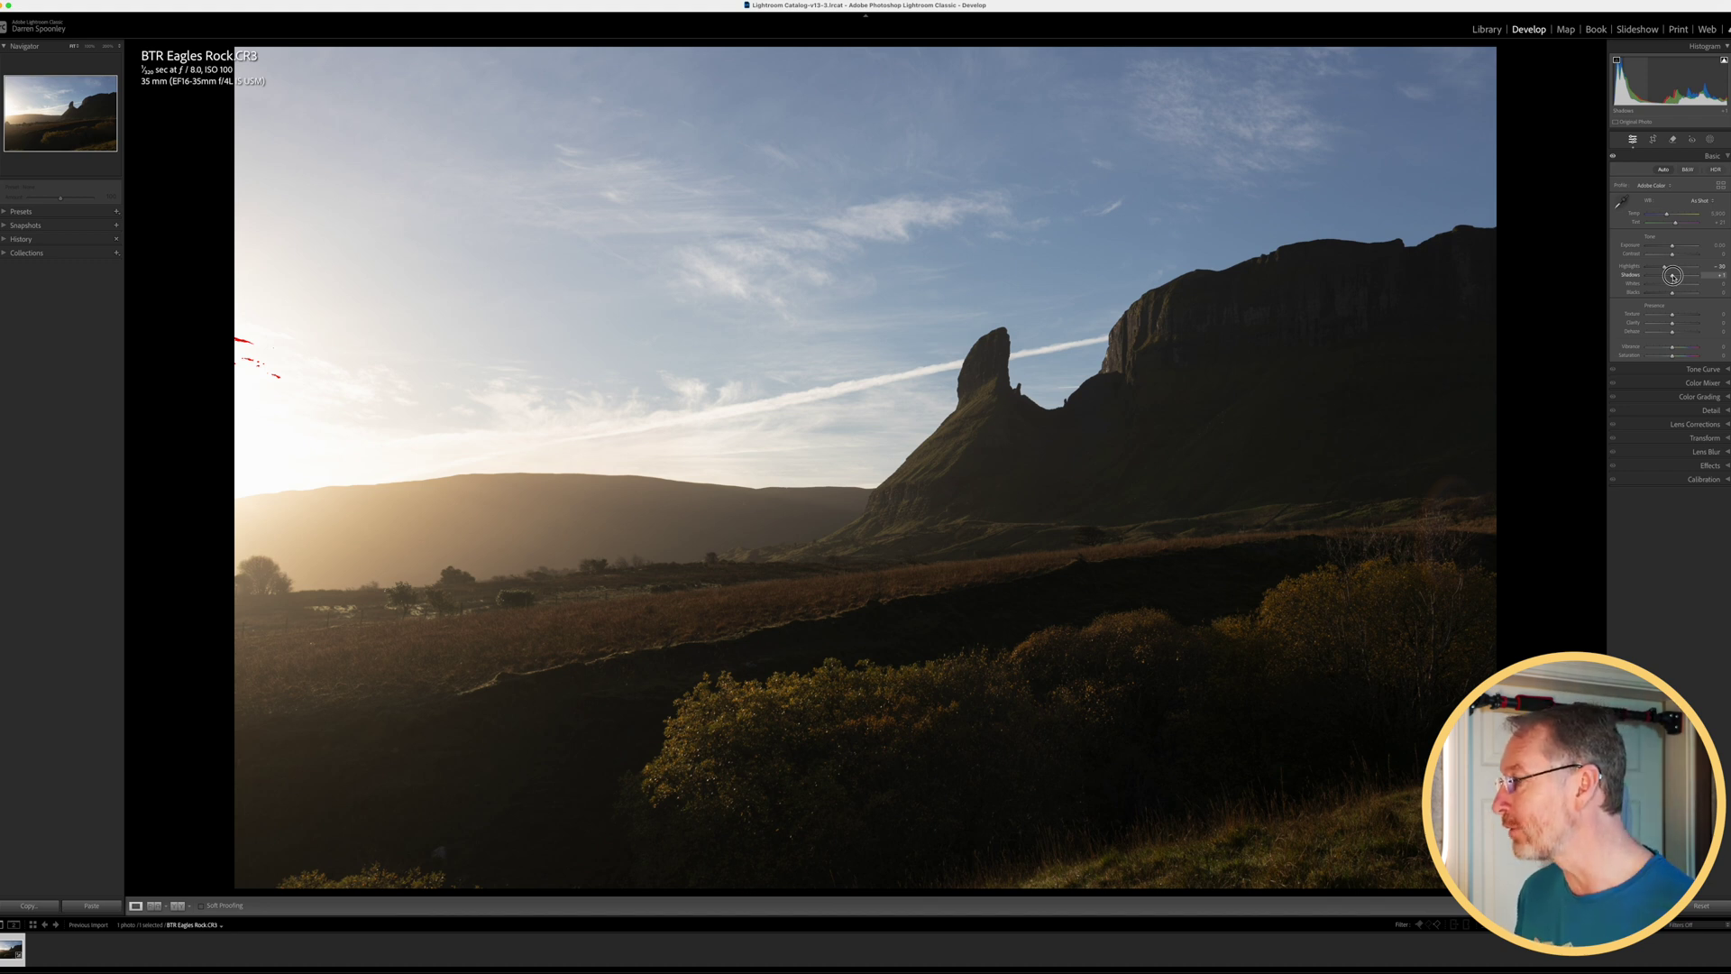
{"action": "left_click_drag", "start_coordinate": [1673, 276], "coordinate": [1698, 275]}
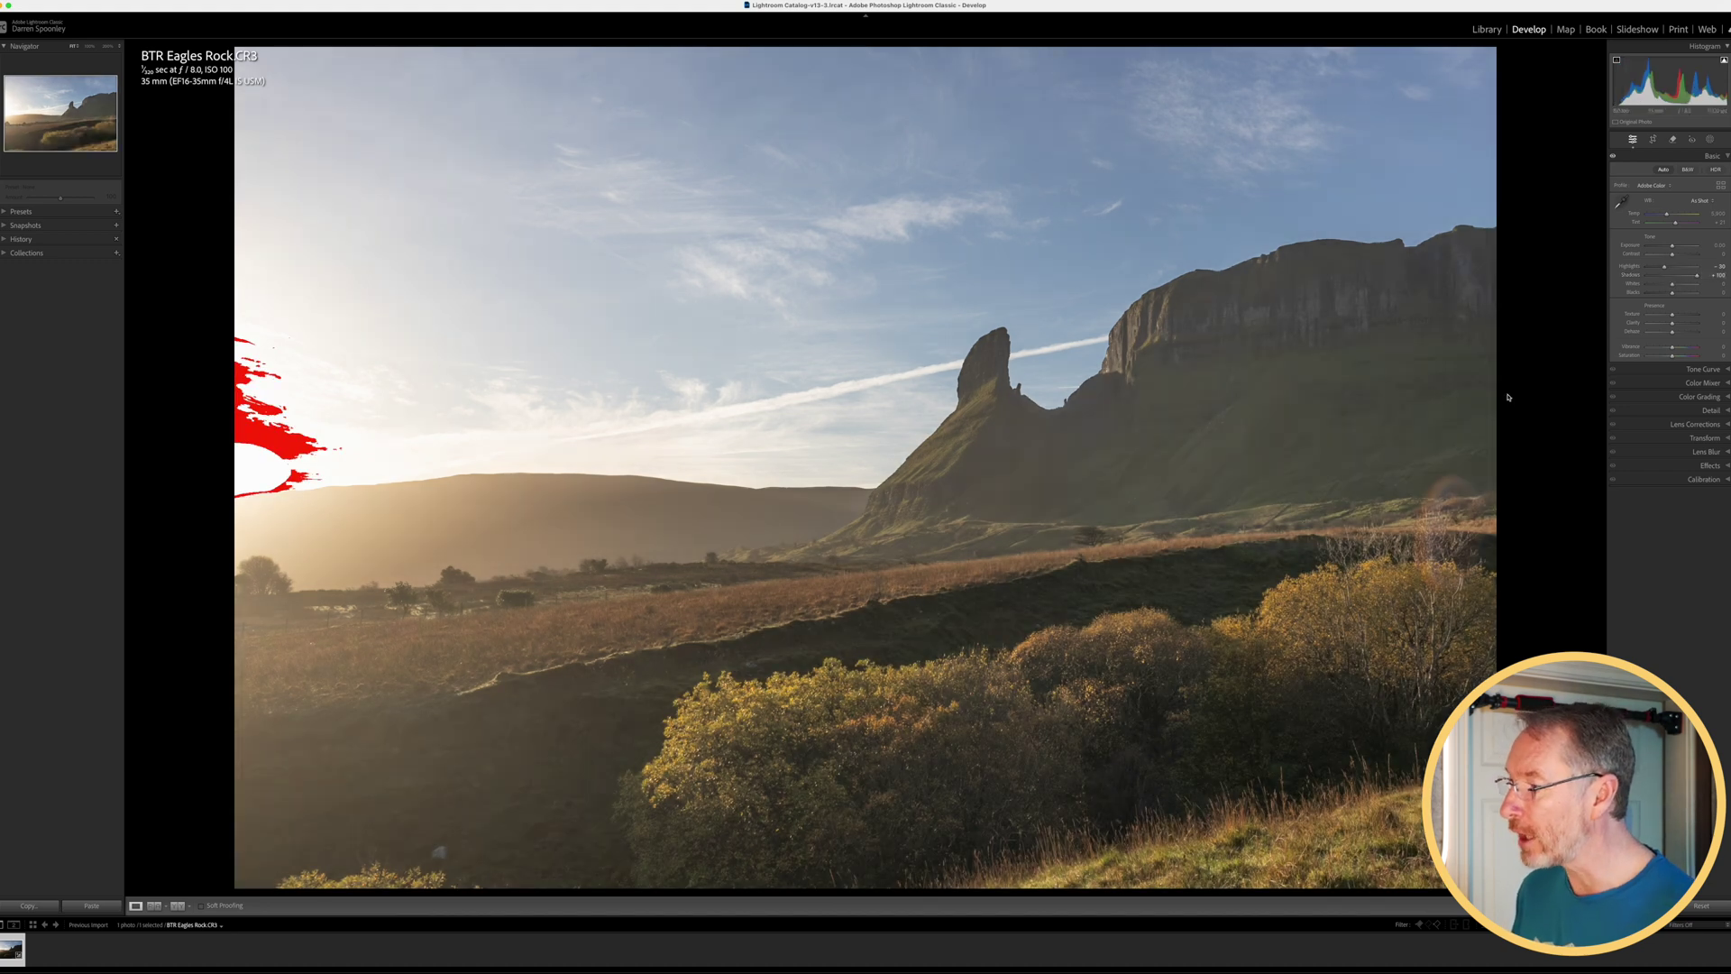
{"action": "left_click", "coordinate": [1110, 438]}
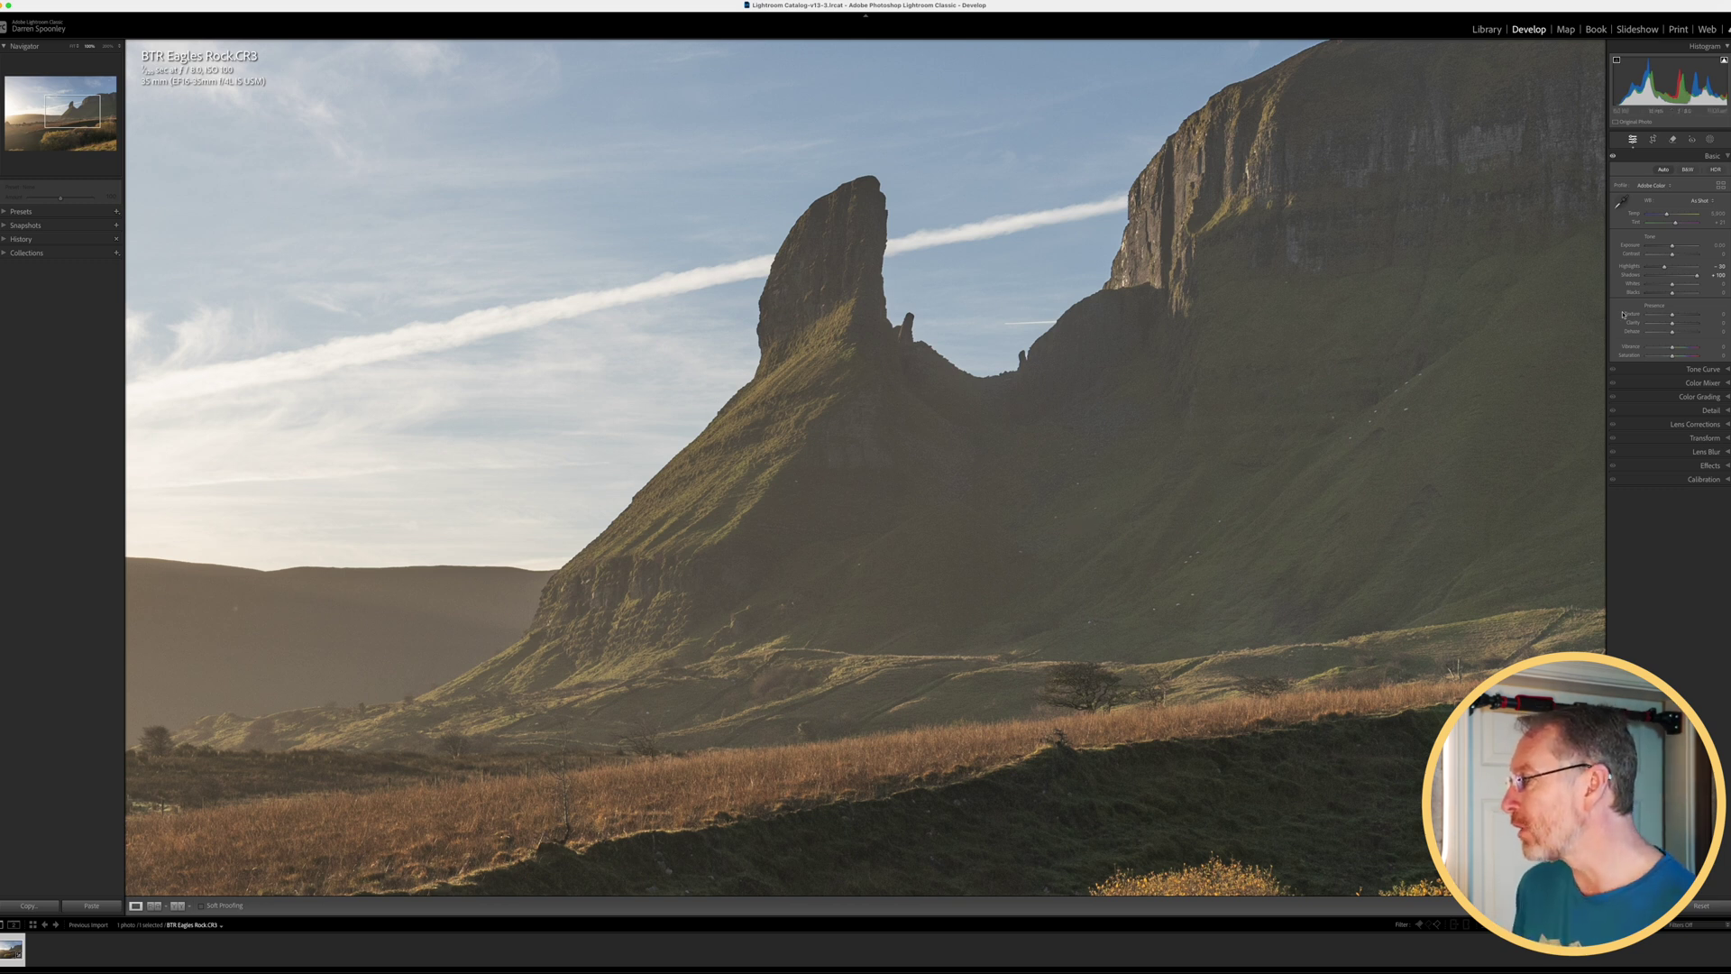
{"action": "left_click_drag", "start_coordinate": [1697, 278], "coordinate": [1688, 276]}
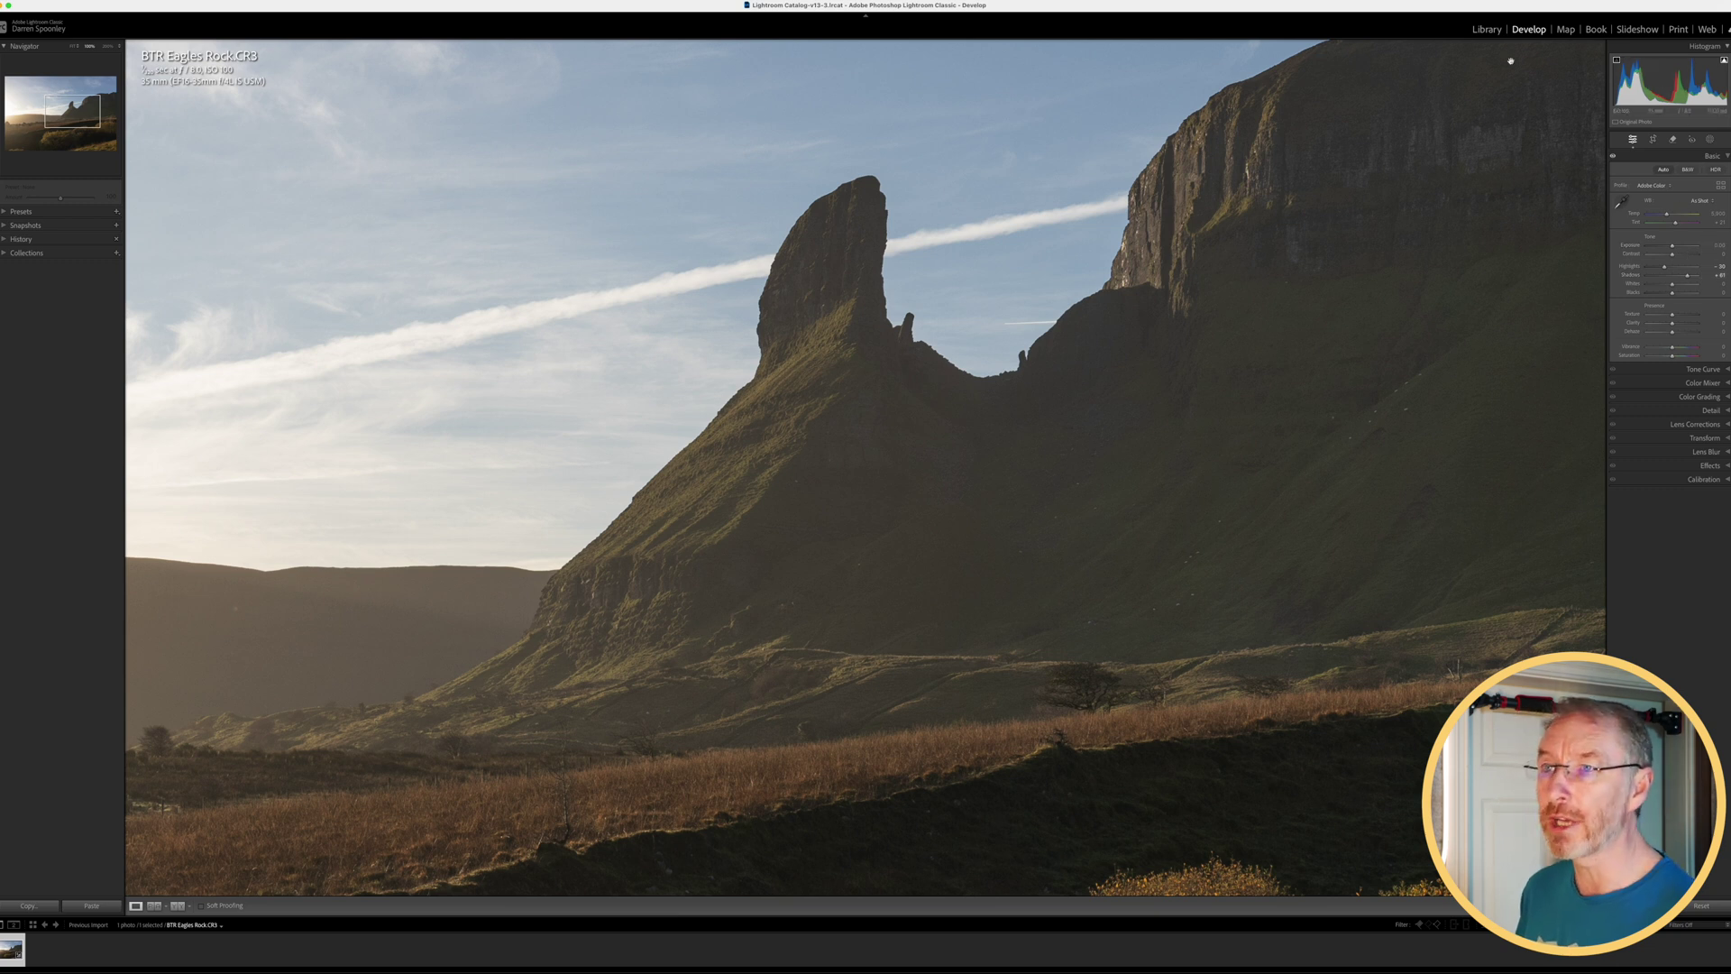
{"action": "left_click", "coordinate": [72, 47]}
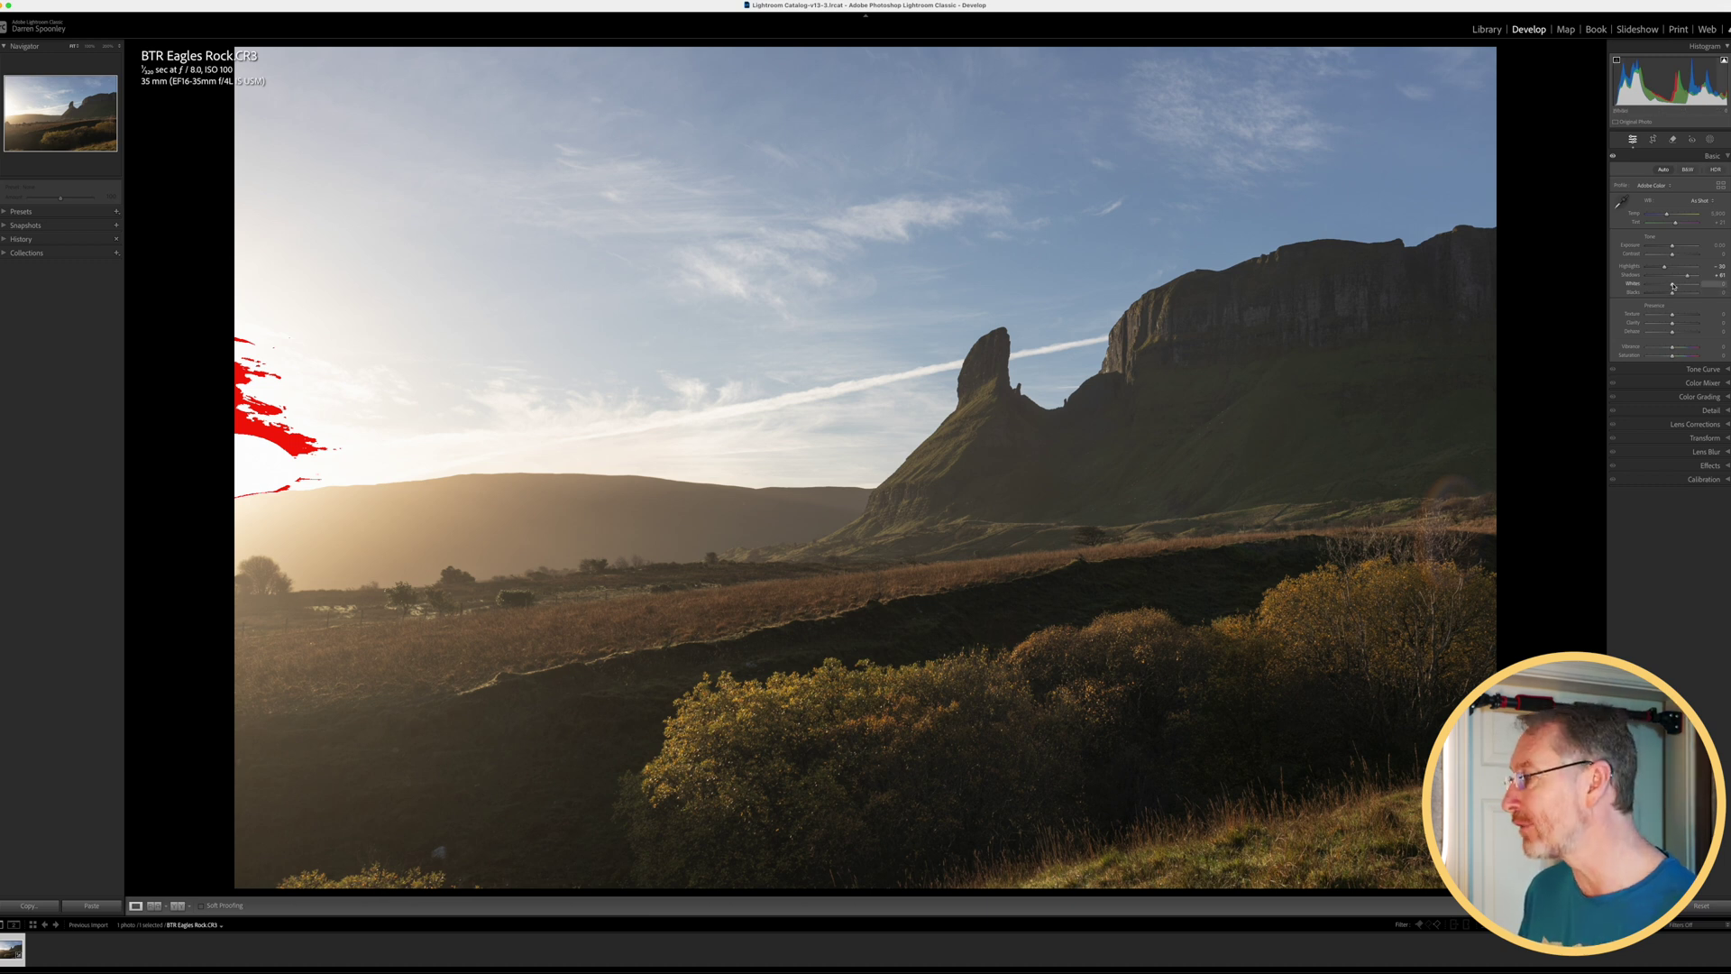
Raise the Whites moderately and lower the Blacks slightly, keeping the dark foreground free of shadow clipping
{"action": "left_click", "coordinate": [1673, 285]}
{"action": "left_click_drag", "start_coordinate": [1673, 286], "coordinate": [1680, 285]}
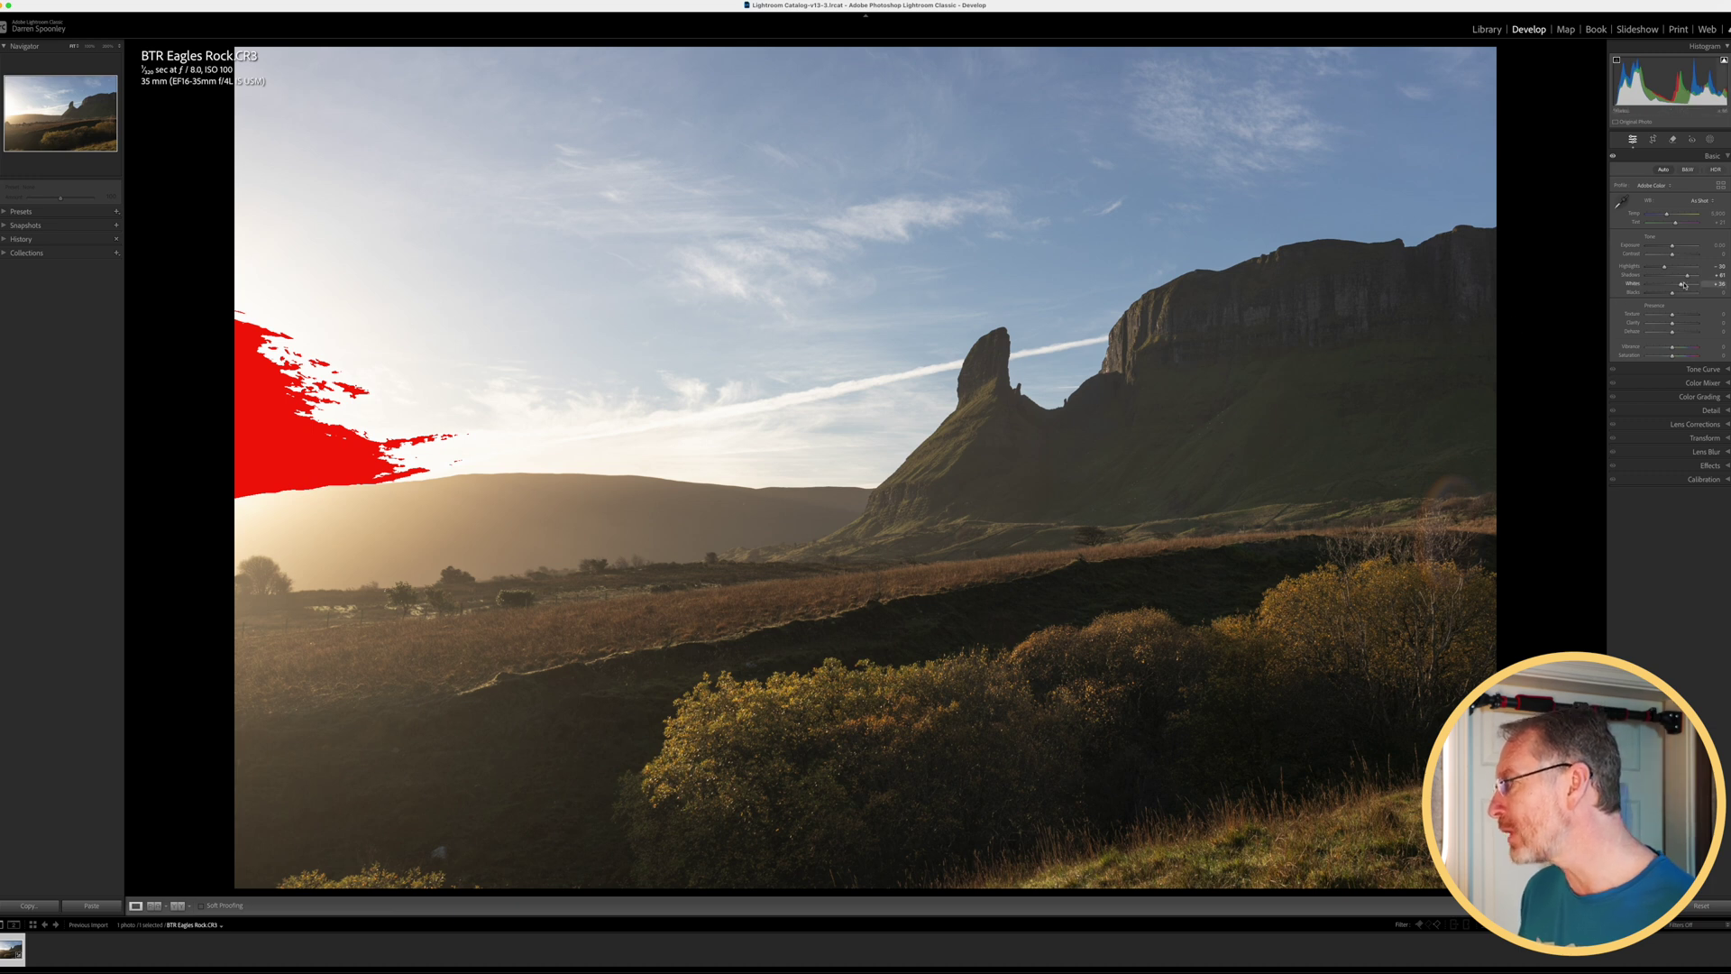
{"action": "left_click_drag", "start_coordinate": [1680, 285], "coordinate": [1679, 285]}
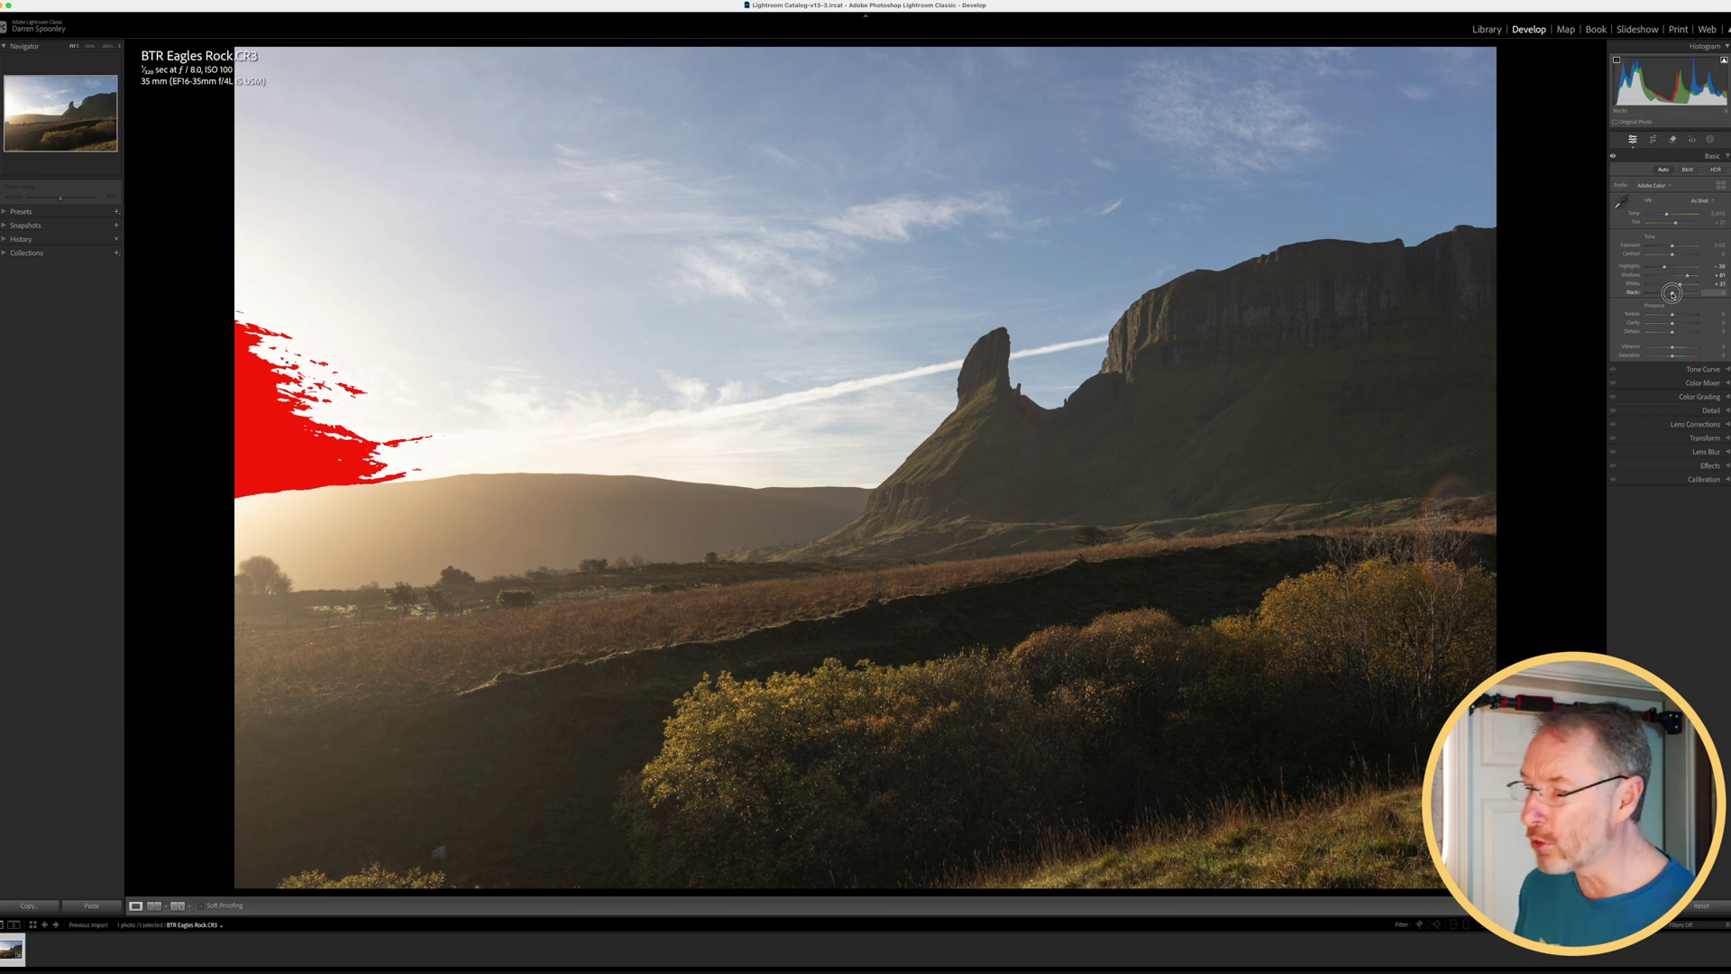
{"action": "left_click_drag", "start_coordinate": [1673, 293], "coordinate": [1657, 293]}
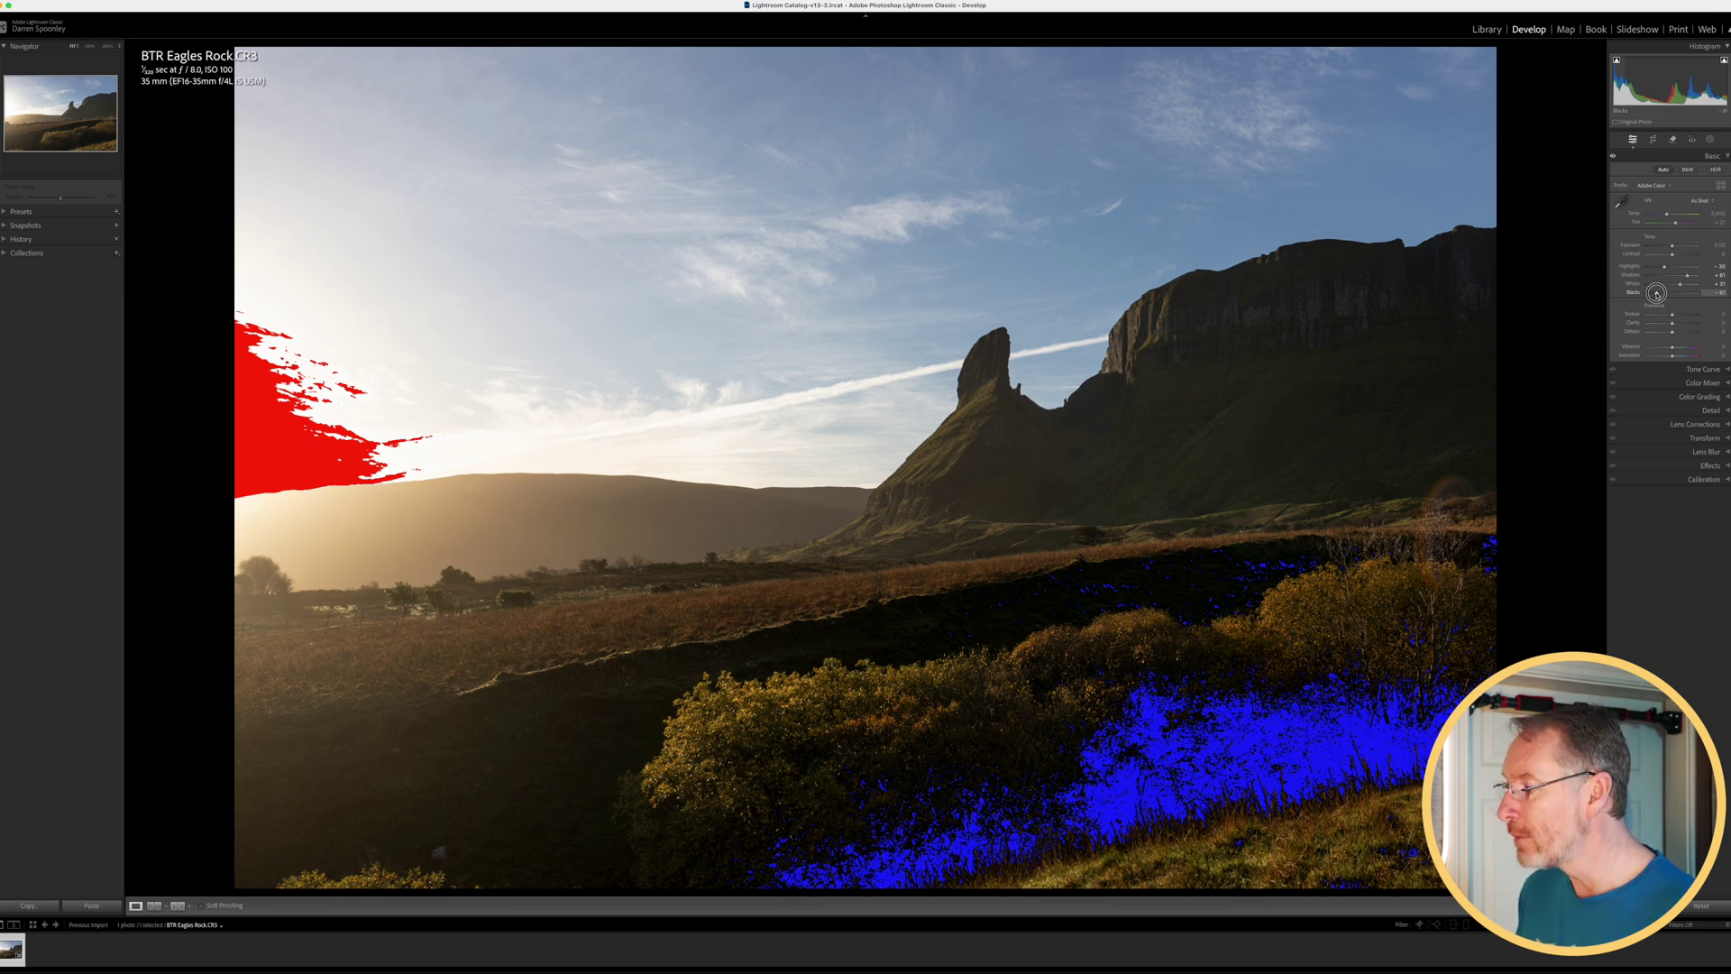
{"action": "left_click_drag", "start_coordinate": [1658, 293], "coordinate": [1668, 292]}
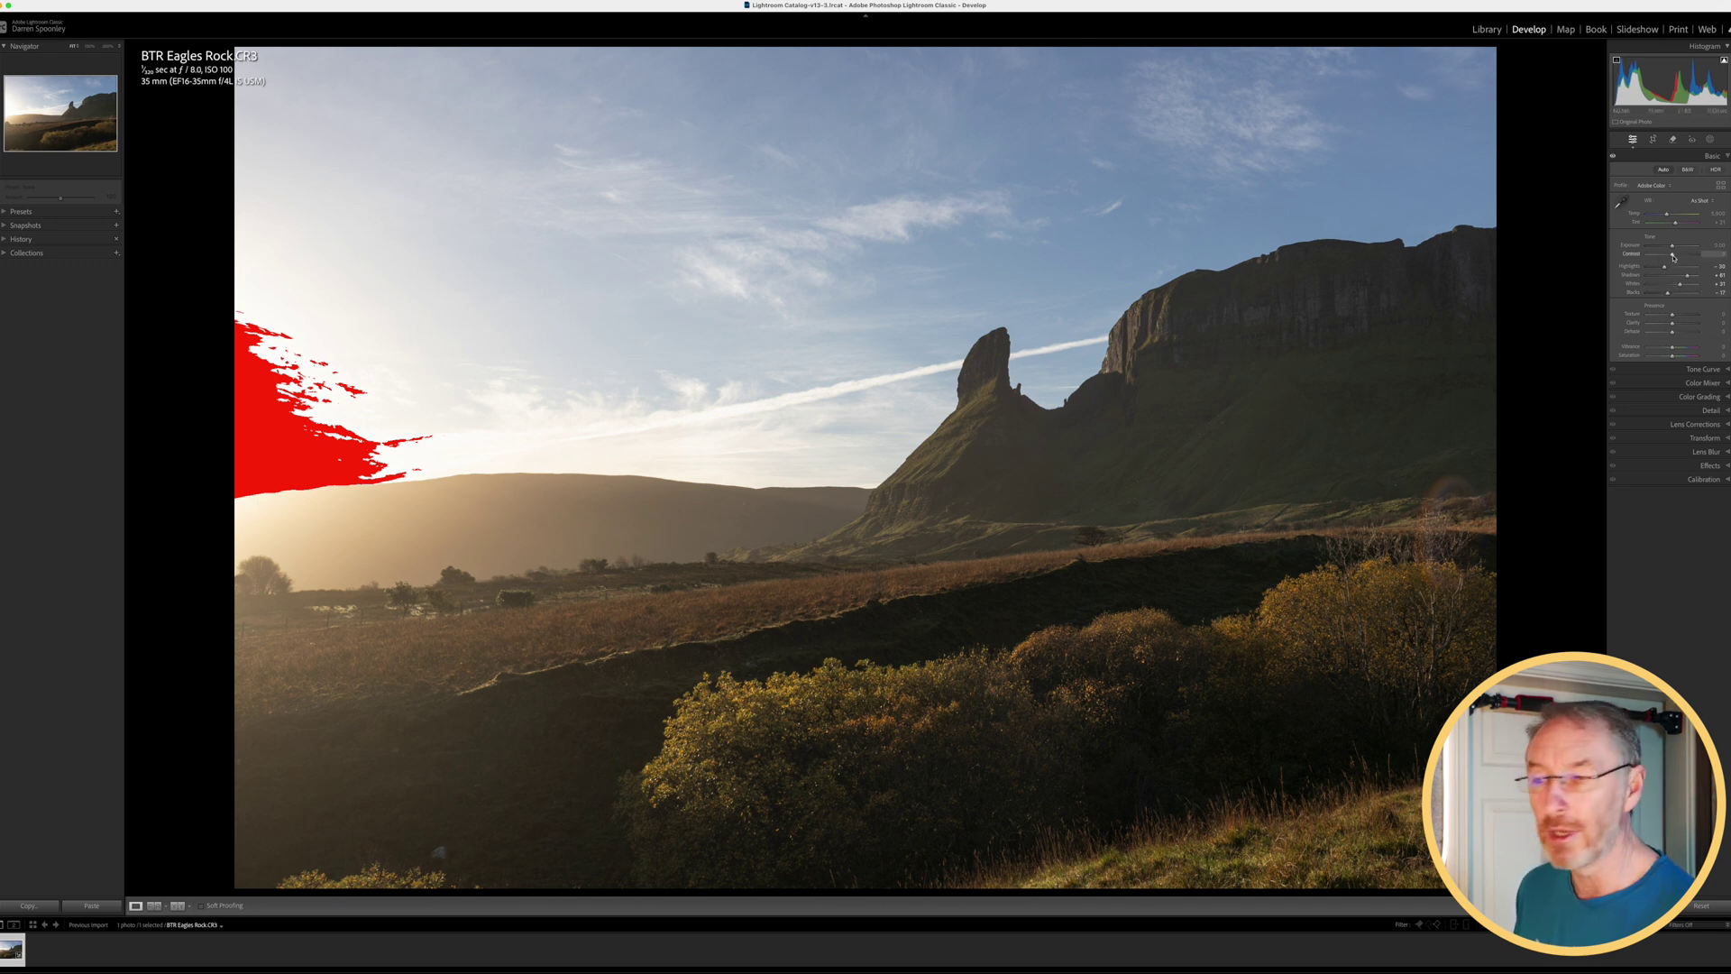
Increase the Contrast moderately and lift the Shadows further to open up the cliff and bushes
{"action": "left_click", "coordinate": [1673, 256]}
{"action": "left_click_drag", "start_coordinate": [1674, 256], "coordinate": [1651, 256]}
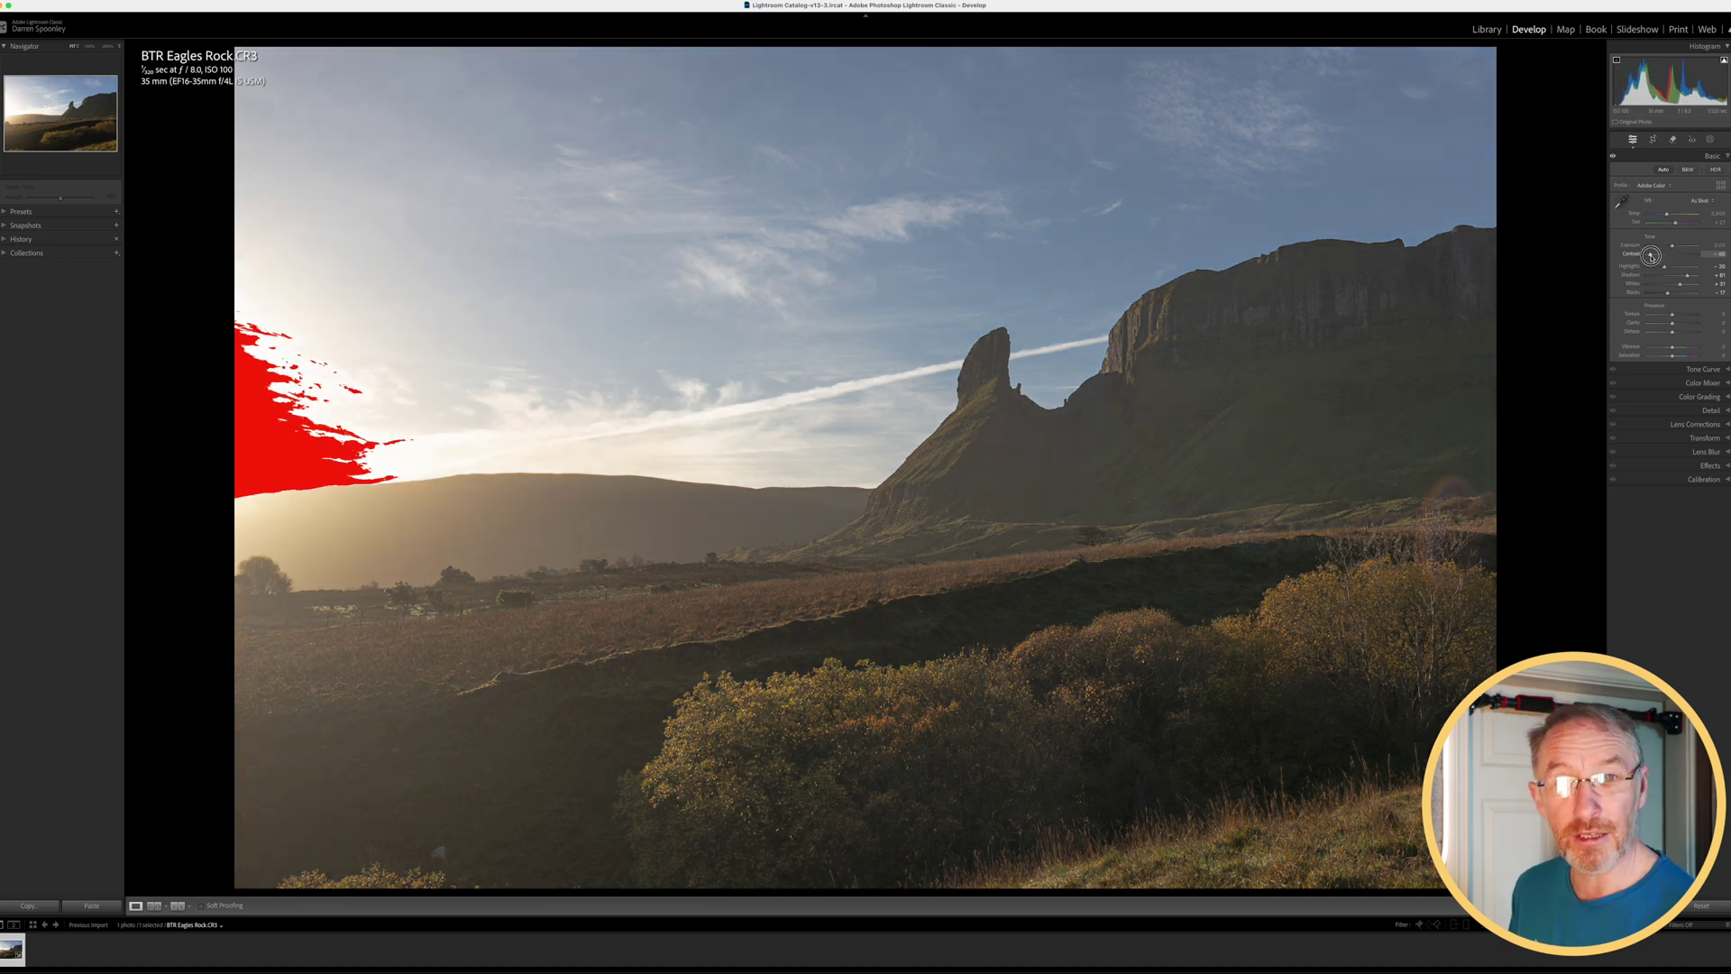
{"action": "left_click_drag", "start_coordinate": [1651, 256], "coordinate": [1682, 254]}
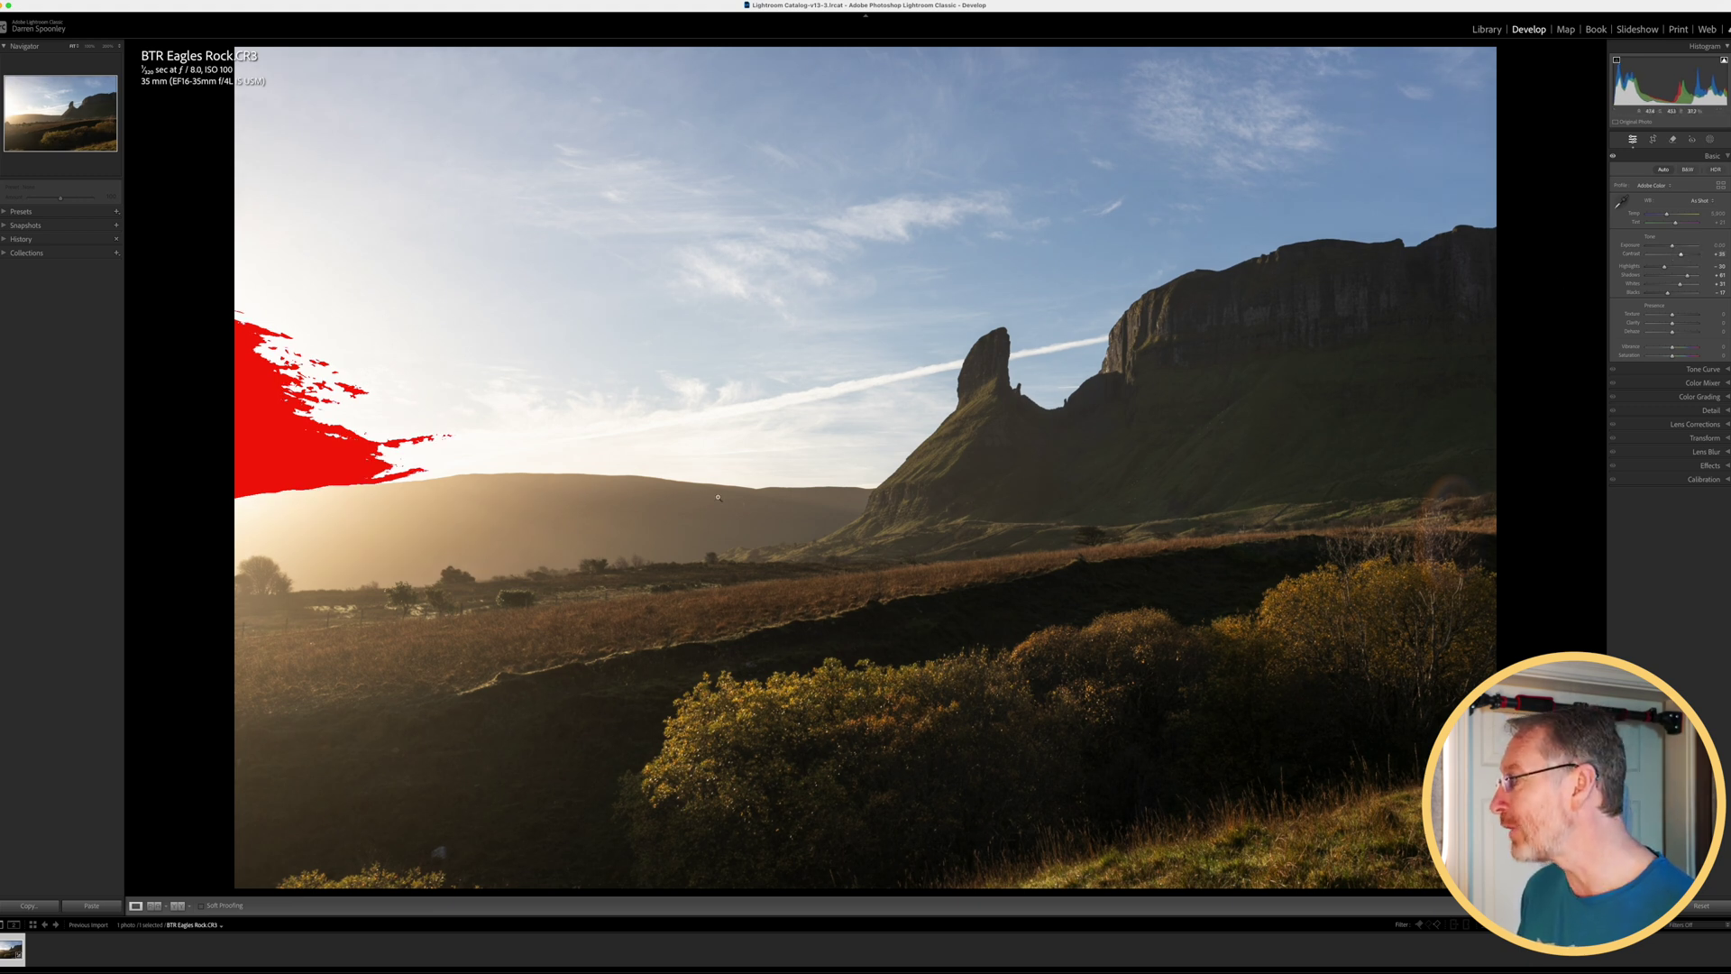
{"action": "left_click", "coordinate": [1681, 255]}
{"action": "left_click_drag", "start_coordinate": [1681, 255], "coordinate": [1695, 276]}
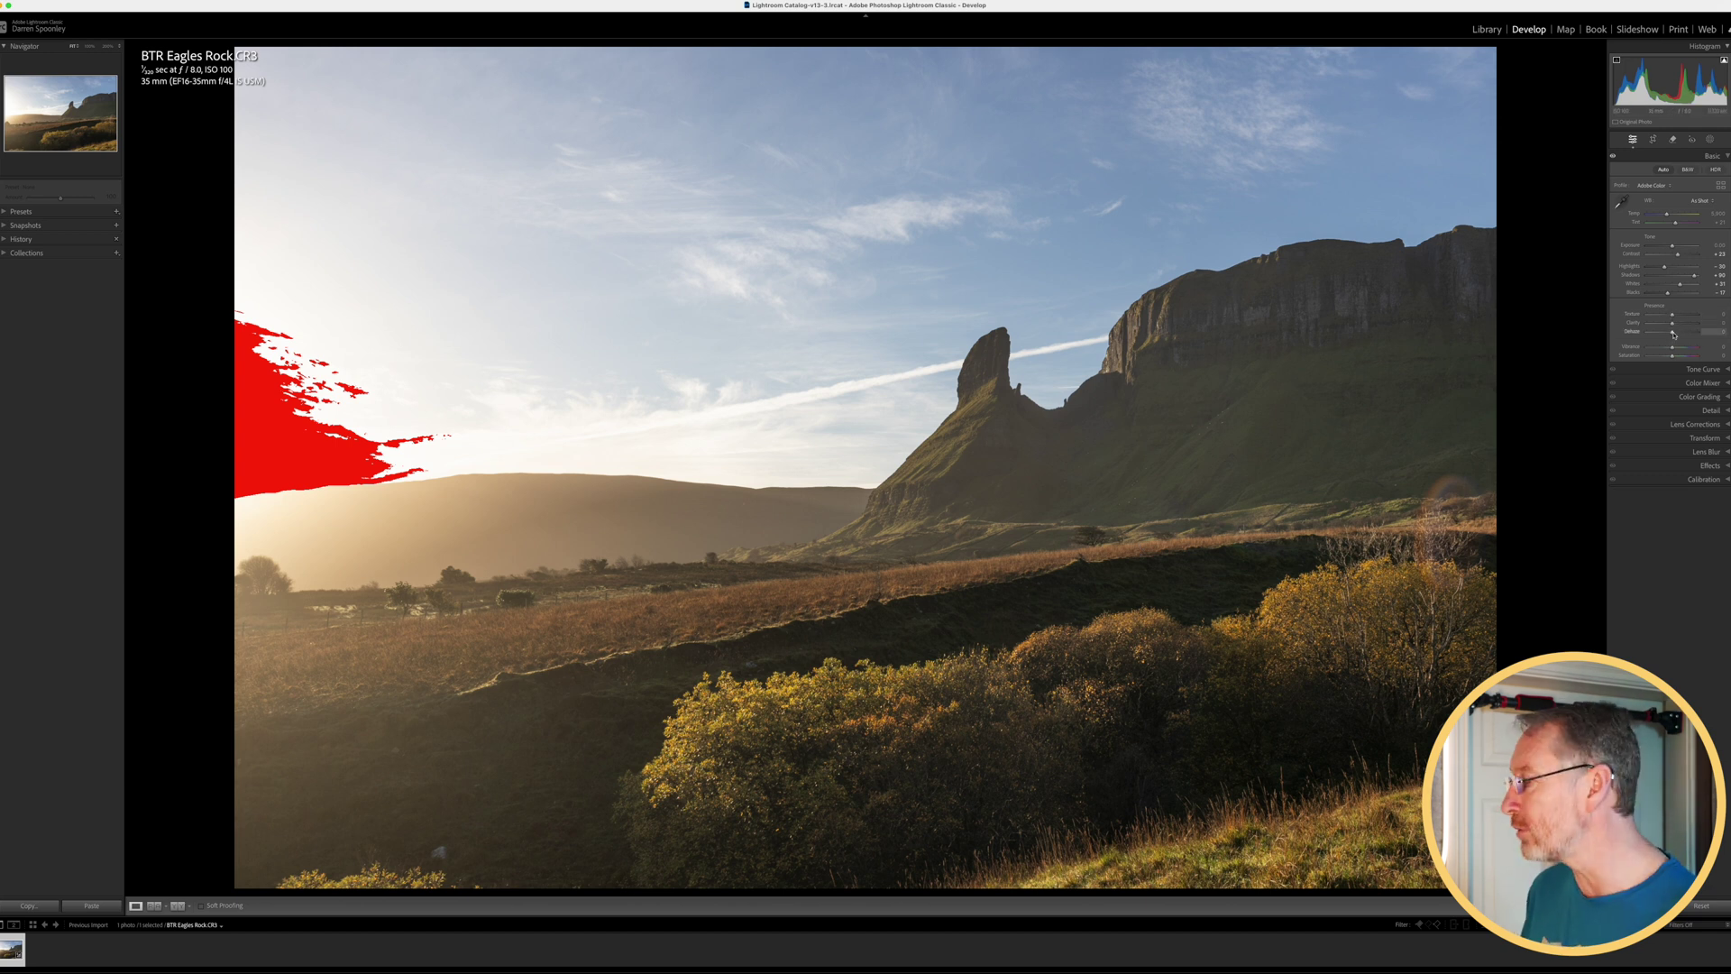
Add a very small amount of positive Dehaze and a modest Vibrance boost to the photo
{"action": "left_click_drag", "start_coordinate": [1674, 334], "coordinate": [1667, 333]}
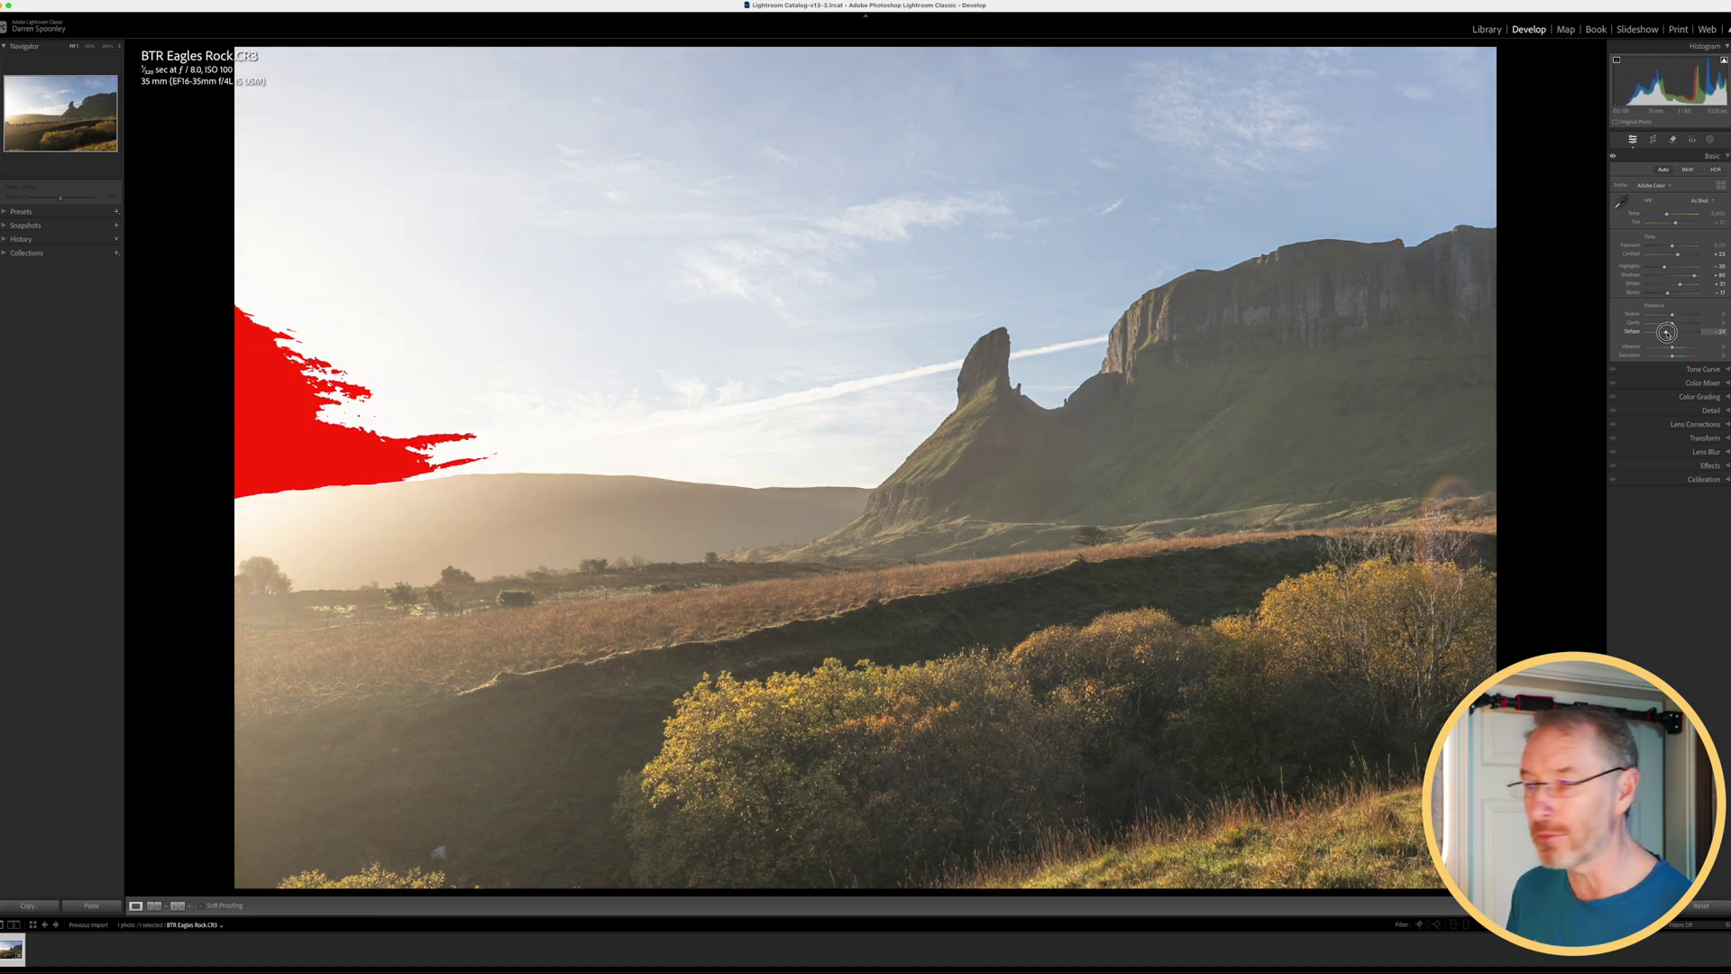
{"action": "left_click_drag", "start_coordinate": [1667, 333], "coordinate": [1674, 333]}
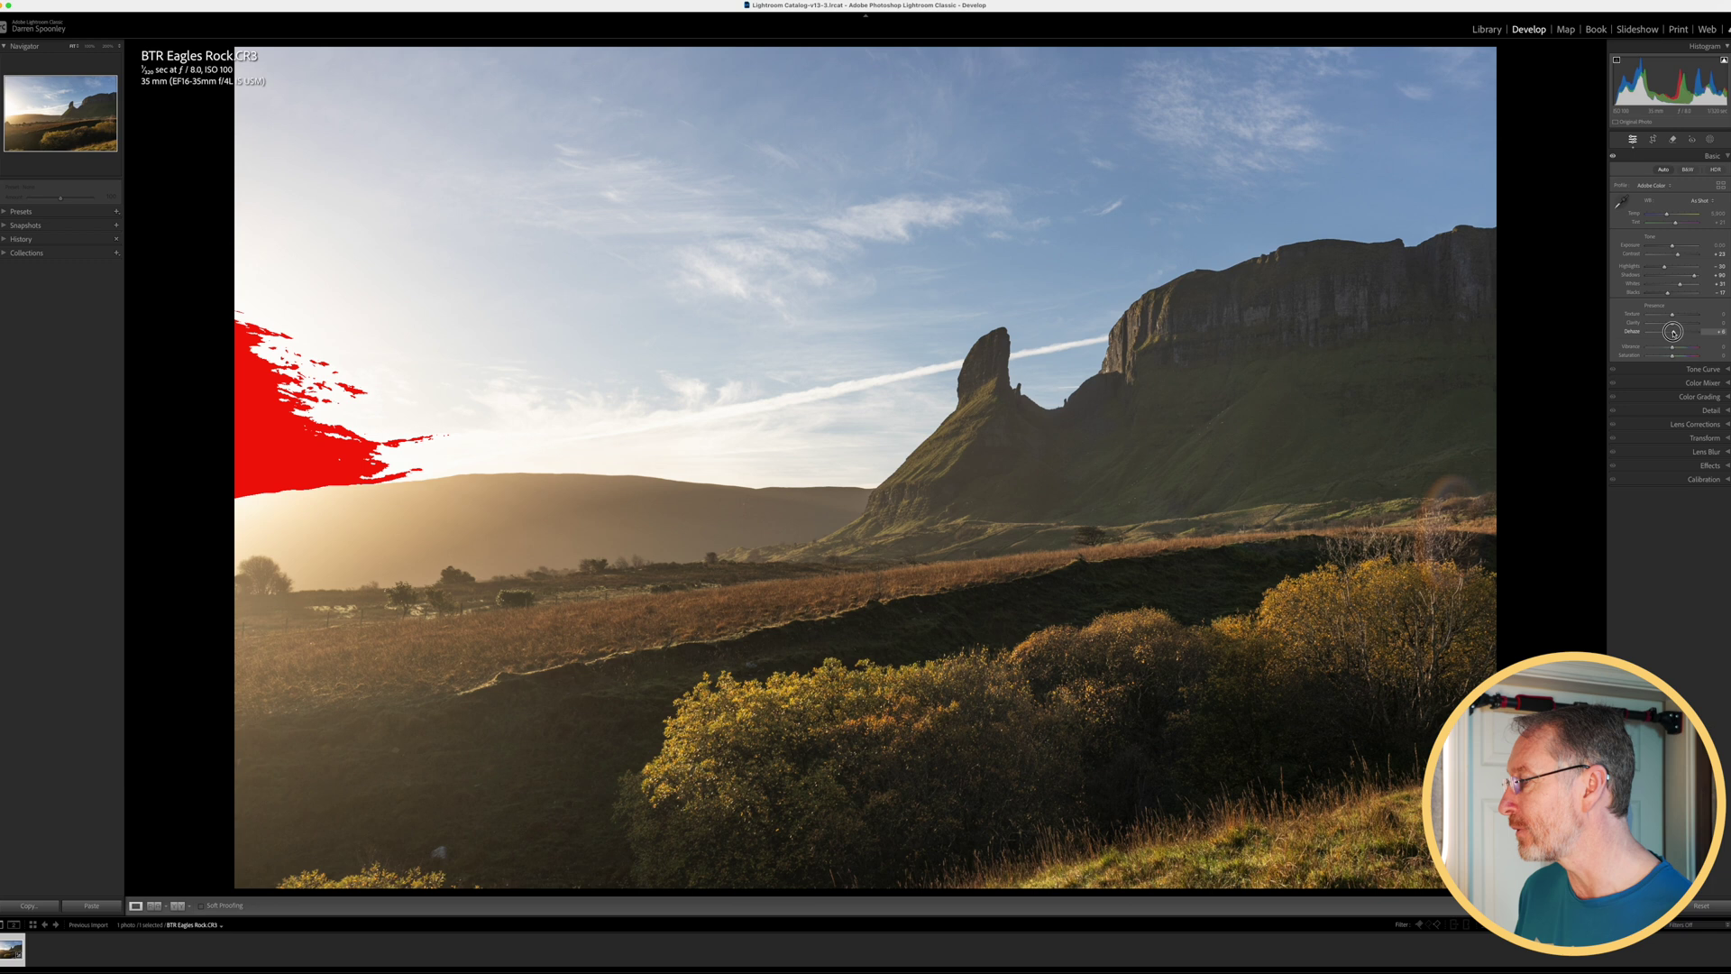
{"action": "left_click_drag", "start_coordinate": [1674, 333], "coordinate": [1674, 334]}
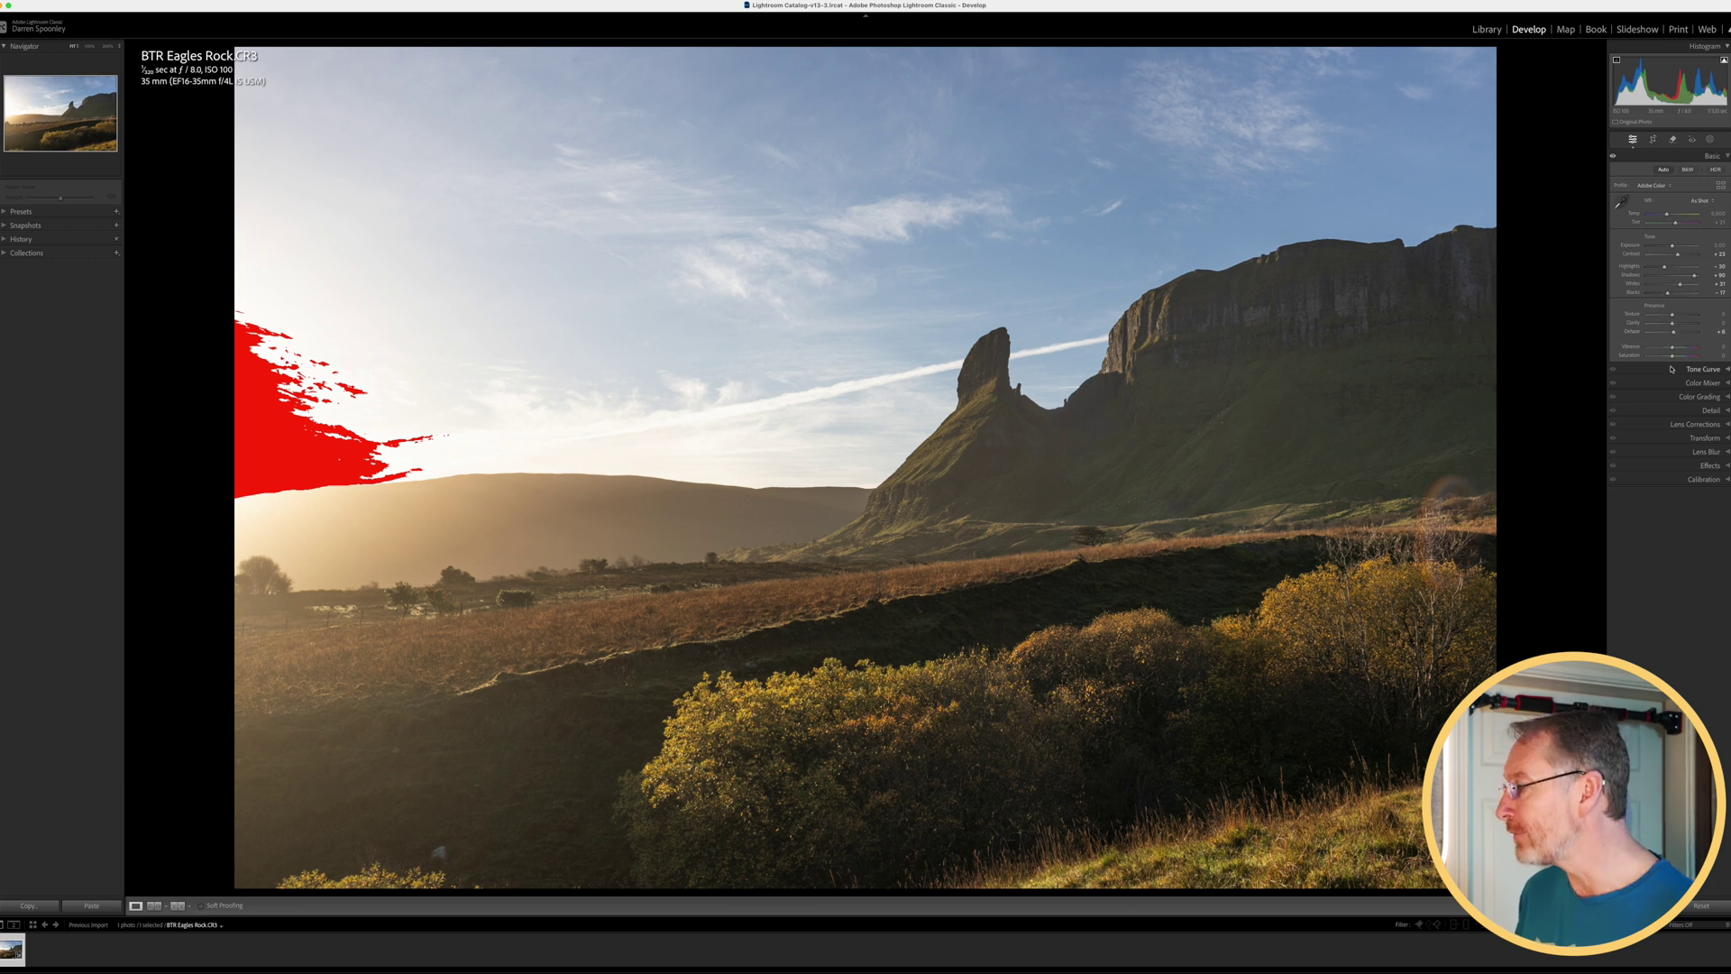
{"action": "left_click_drag", "start_coordinate": [1673, 350], "coordinate": [1676, 348]}
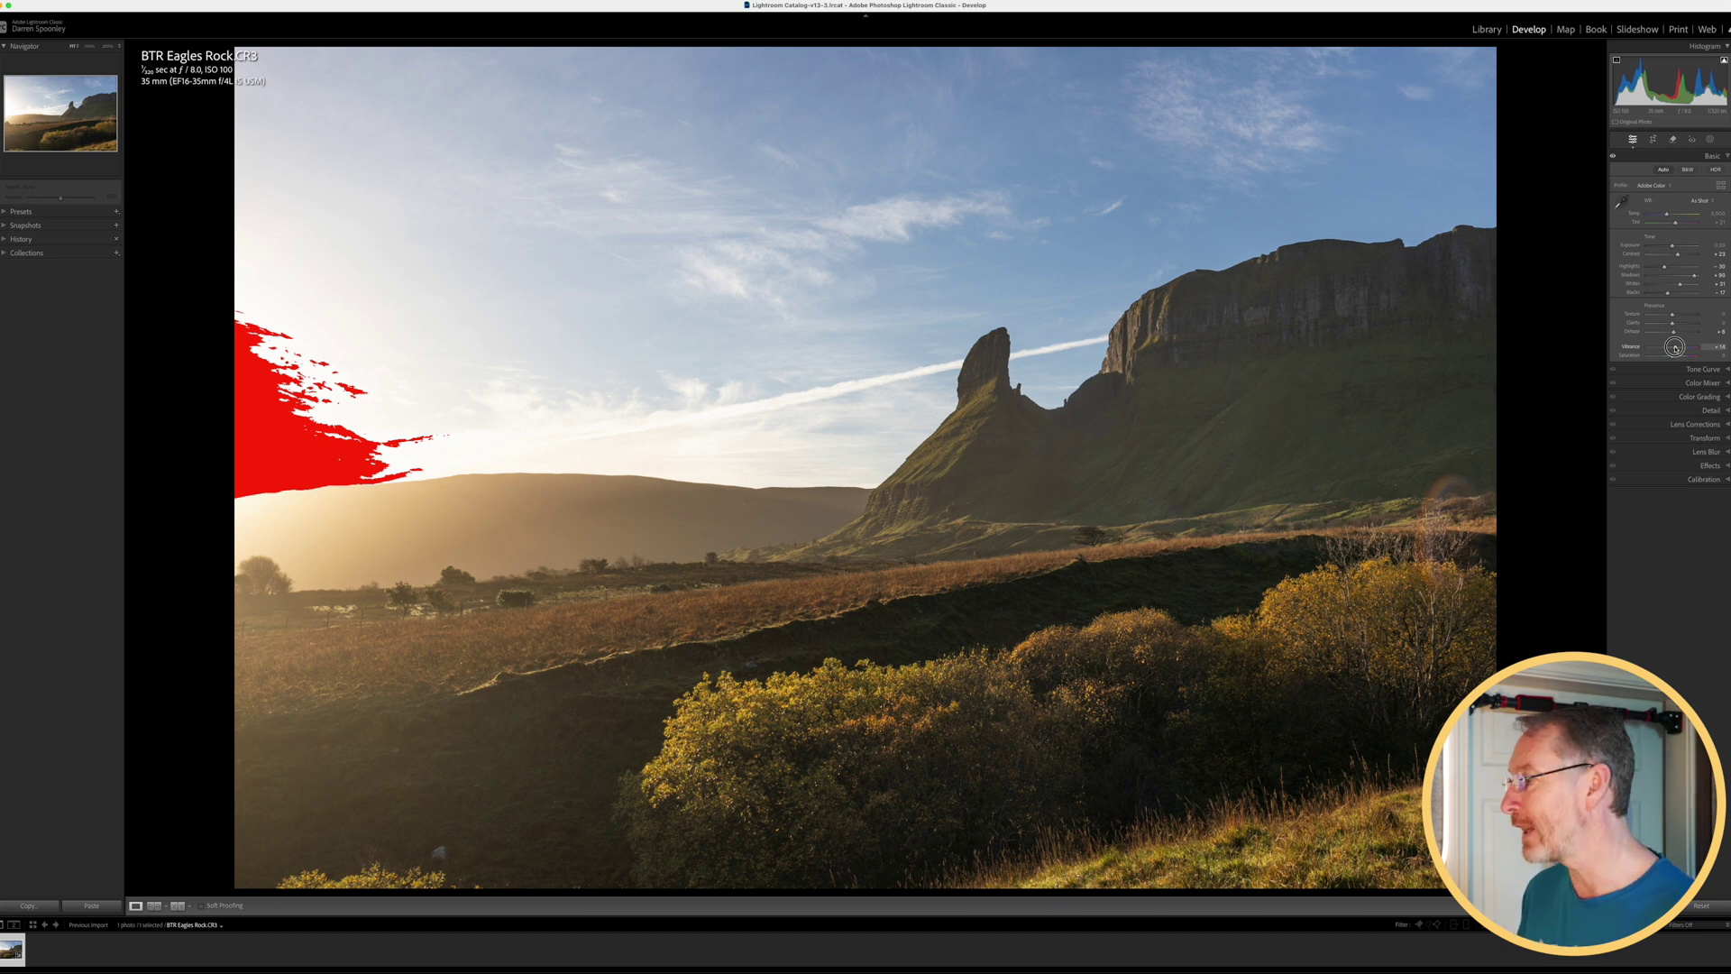
{"action": "left_click_drag", "start_coordinate": [1676, 348], "coordinate": [1677, 347]}
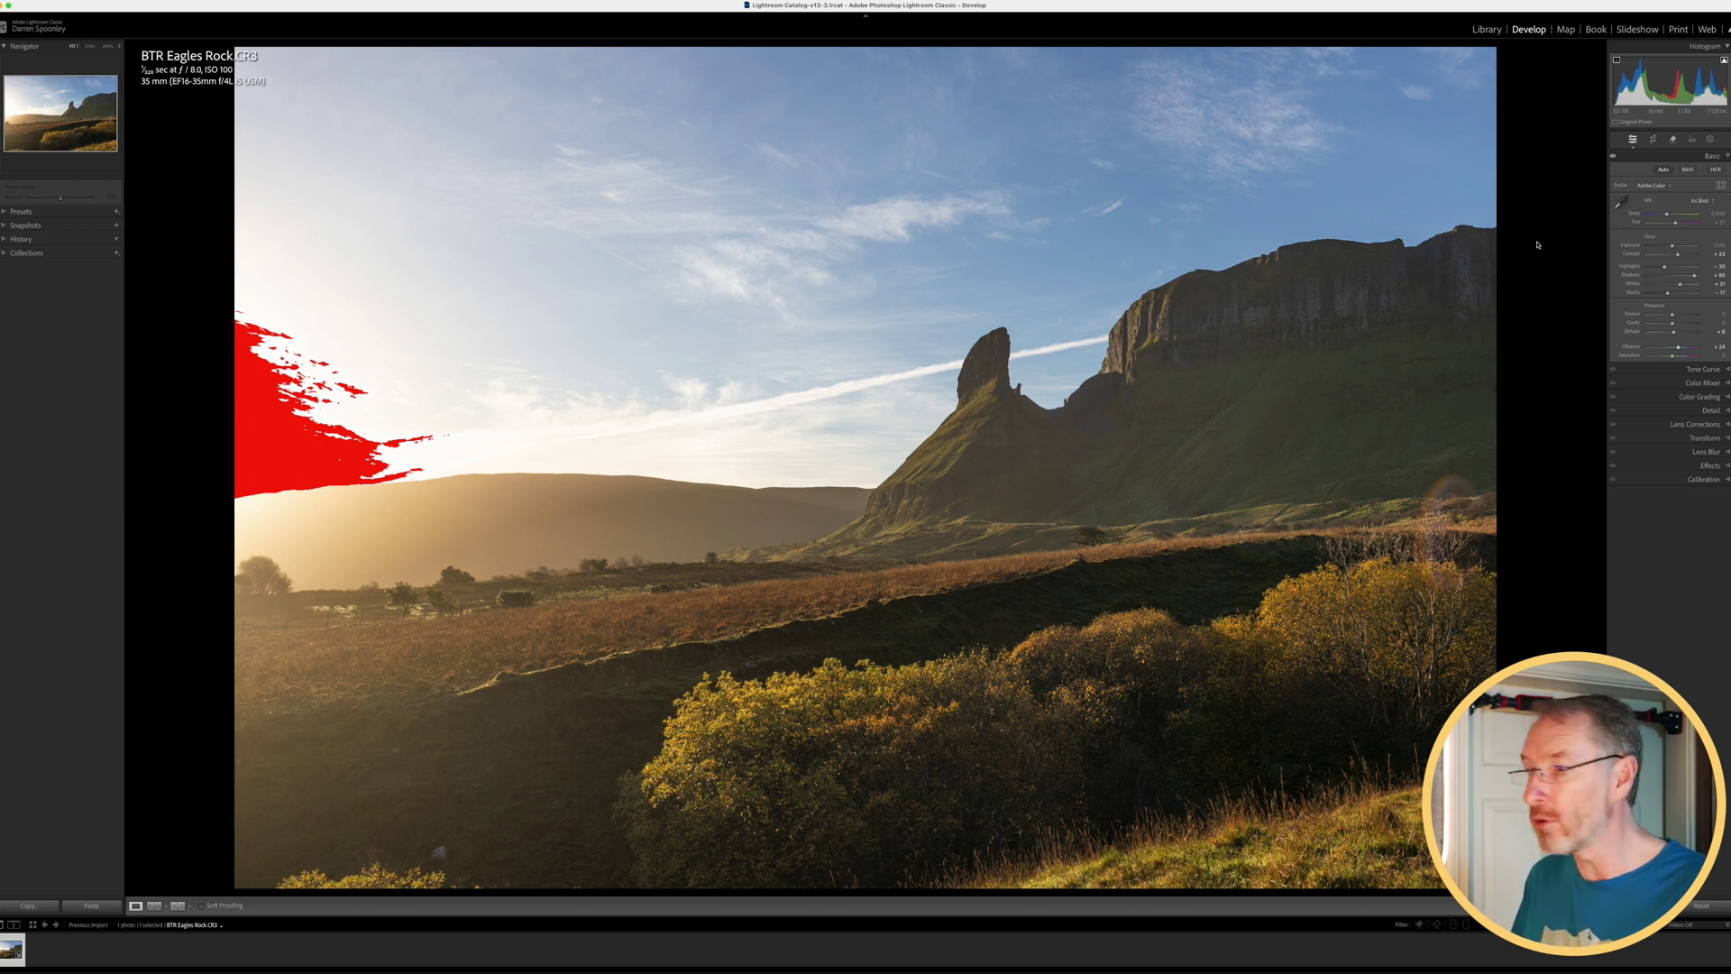
Set the white balance to Auto with a slightly warmer temperature, and hide the highlight clipping overlay
{"action": "left_click", "coordinate": [1697, 201]}
{"action": "left_click", "coordinate": [1696, 209]}
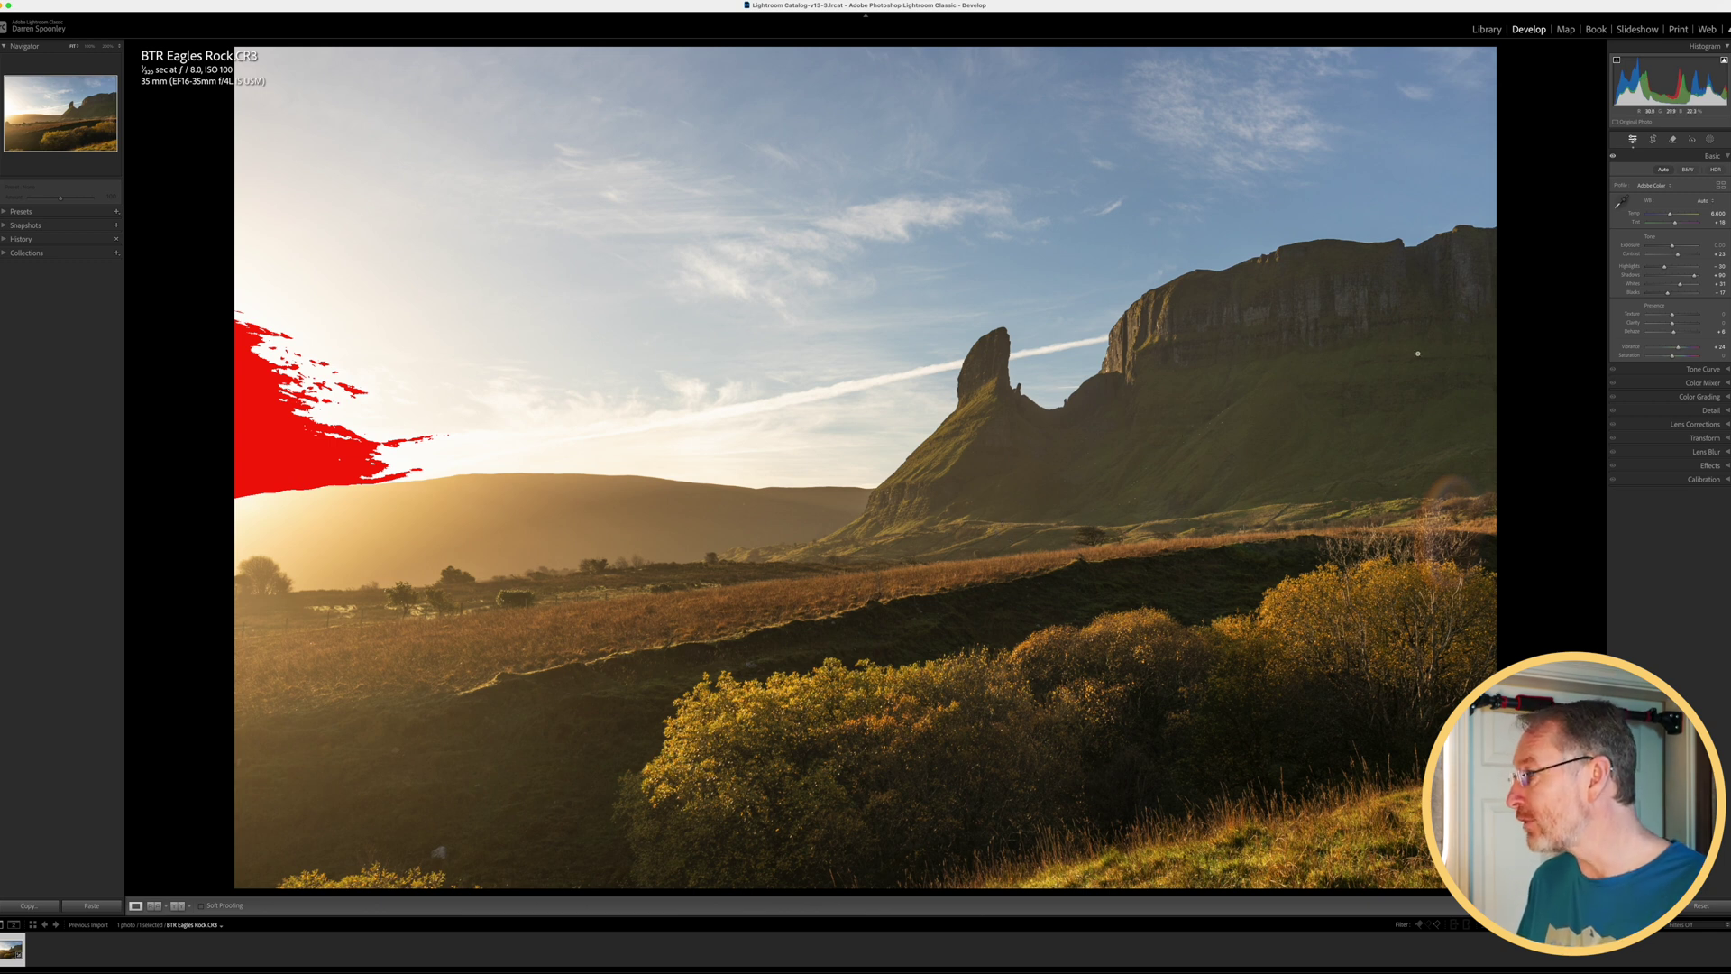
{"action": "left_click", "coordinate": [1670, 215]}
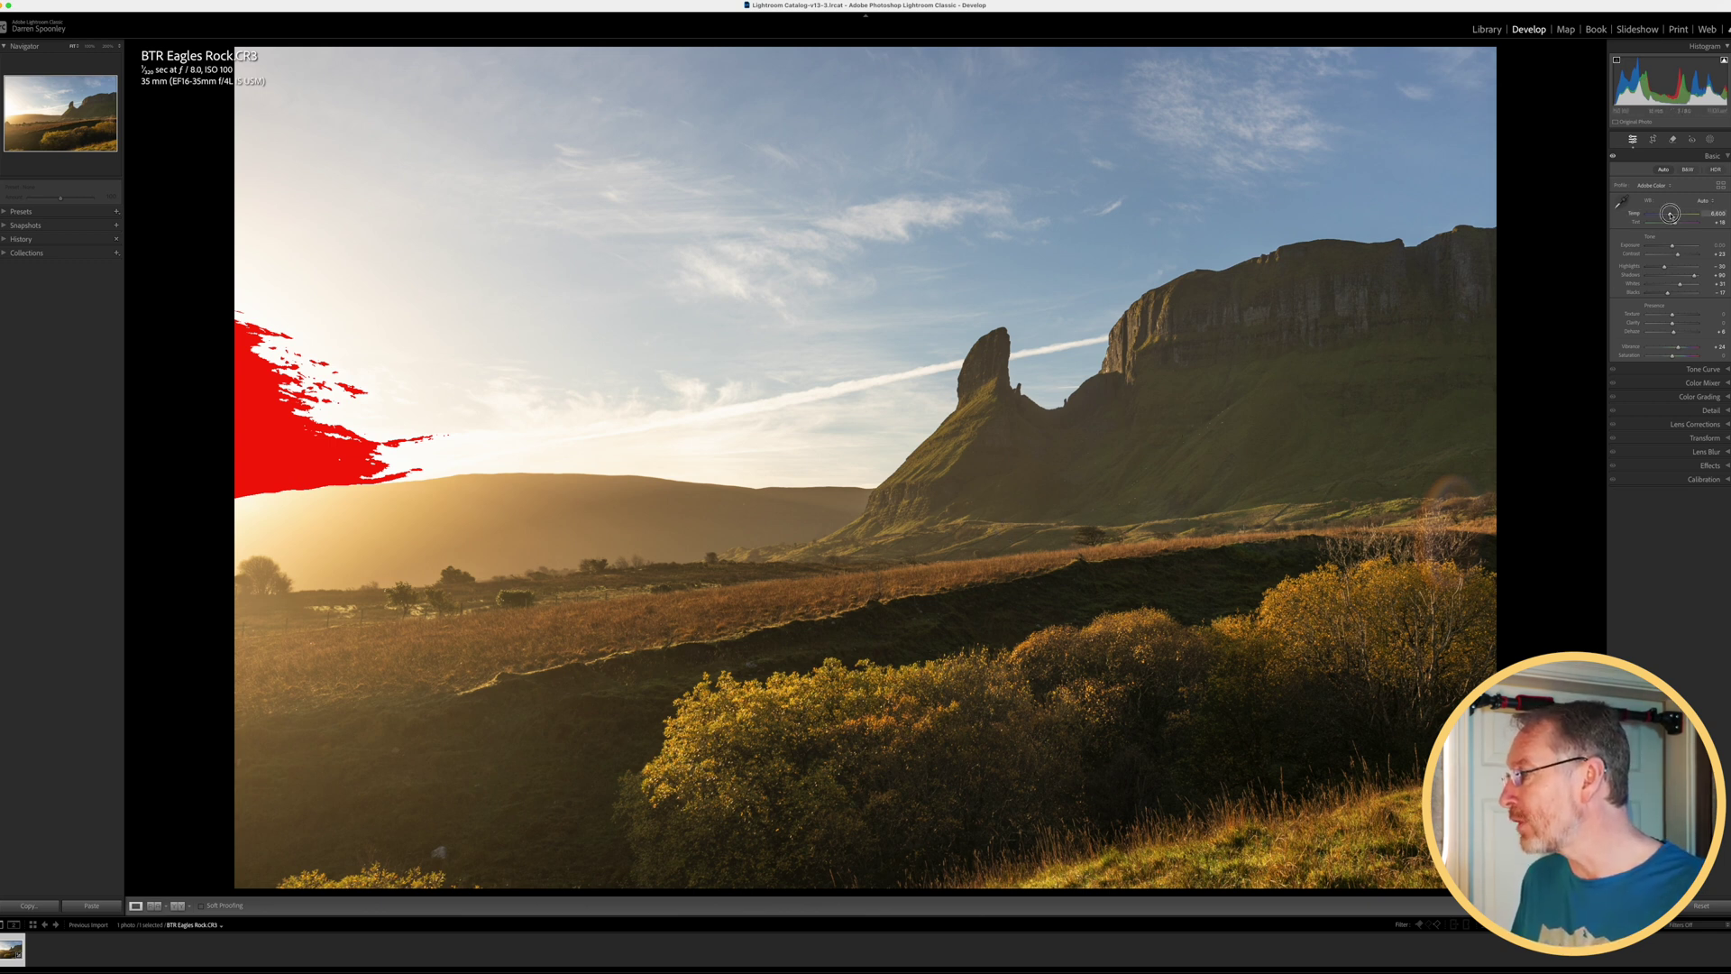
{"action": "left_click_drag", "start_coordinate": [1670, 214], "coordinate": [1673, 215]}
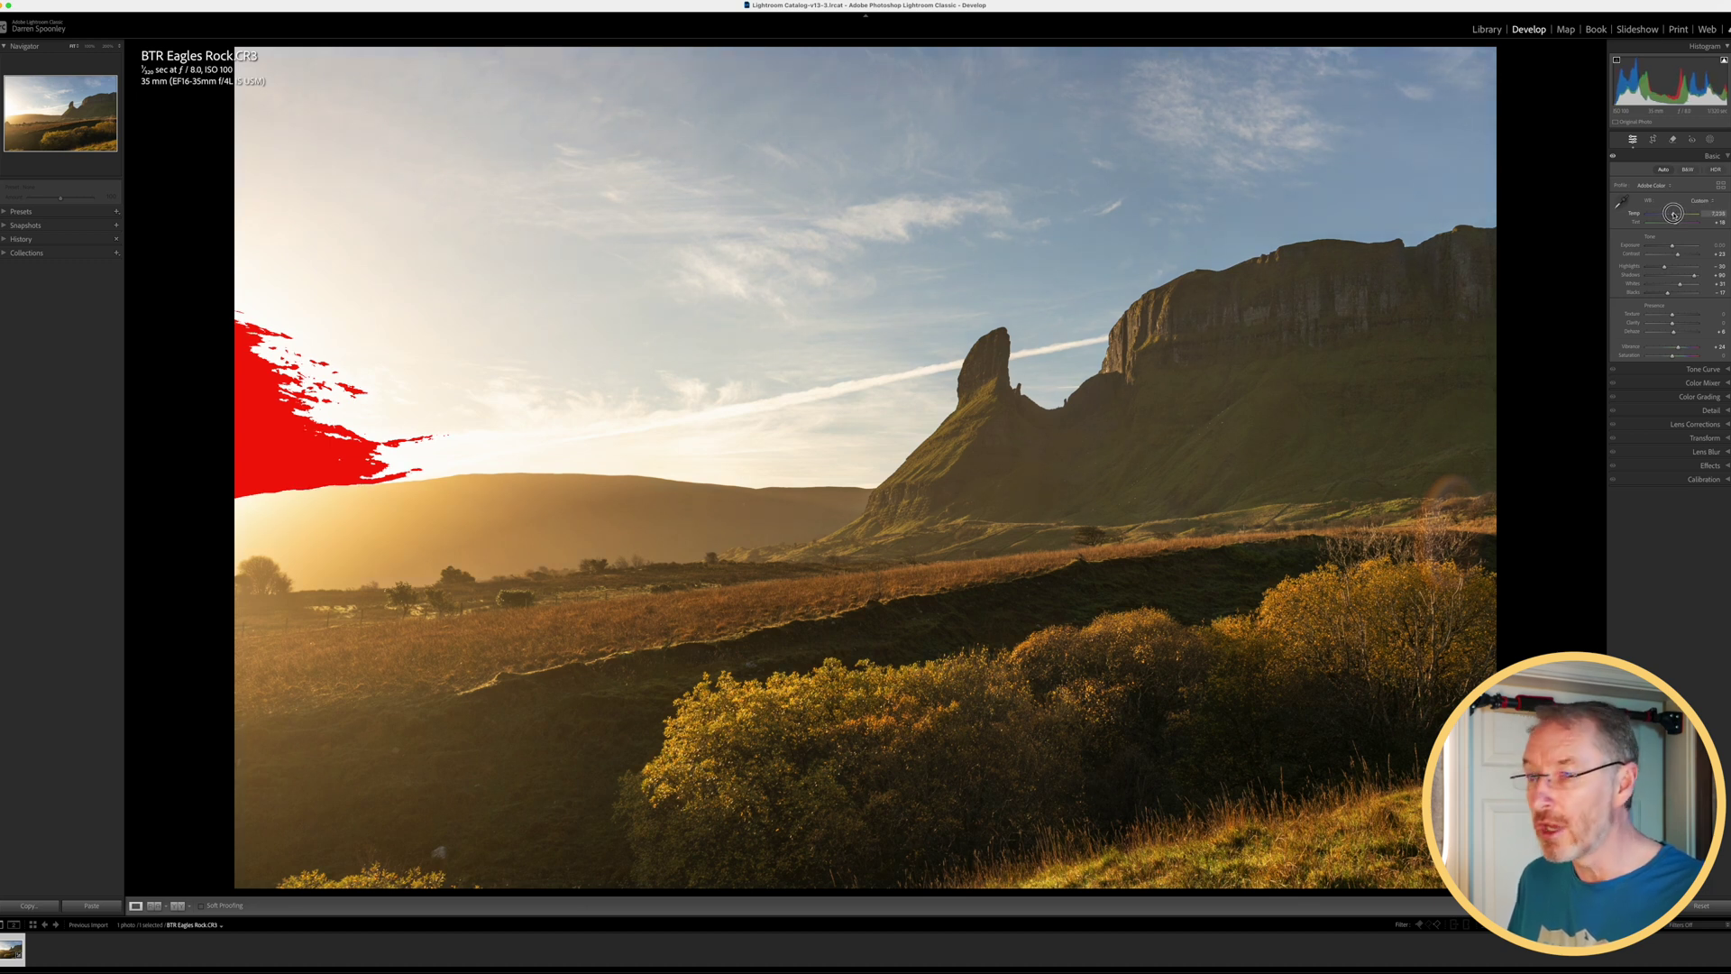
{"action": "left_click_drag", "start_coordinate": [1673, 214], "coordinate": [1674, 214]}
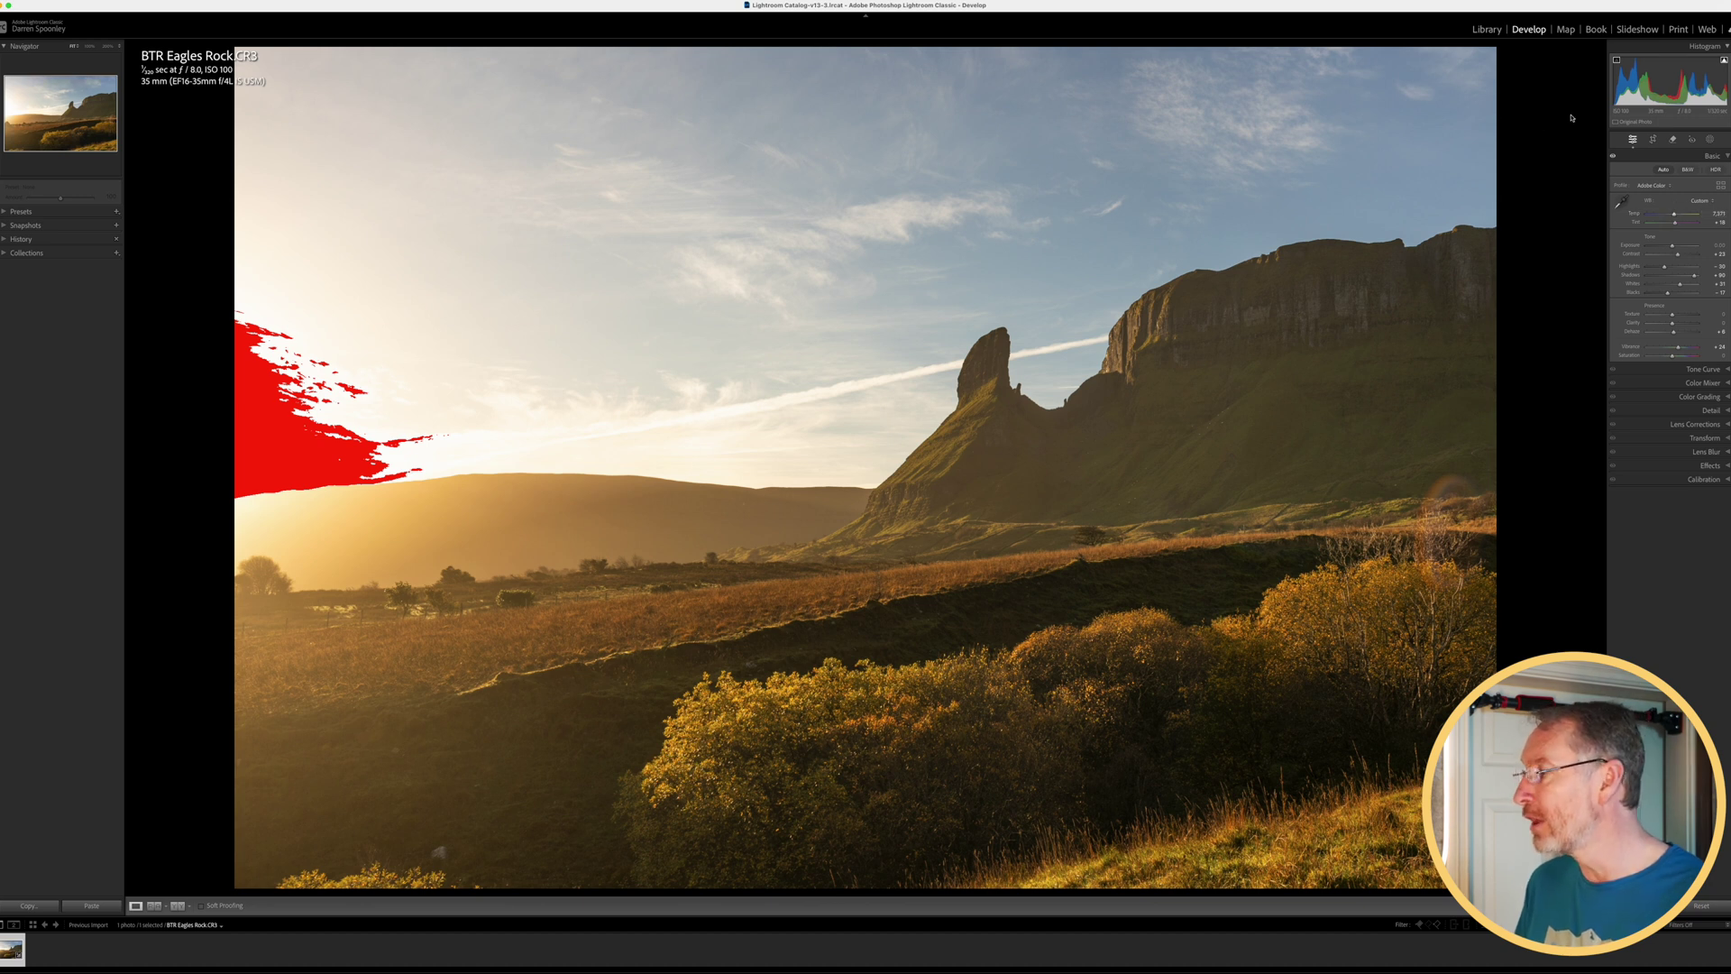
{"action": "left_click", "coordinate": [1724, 61]}
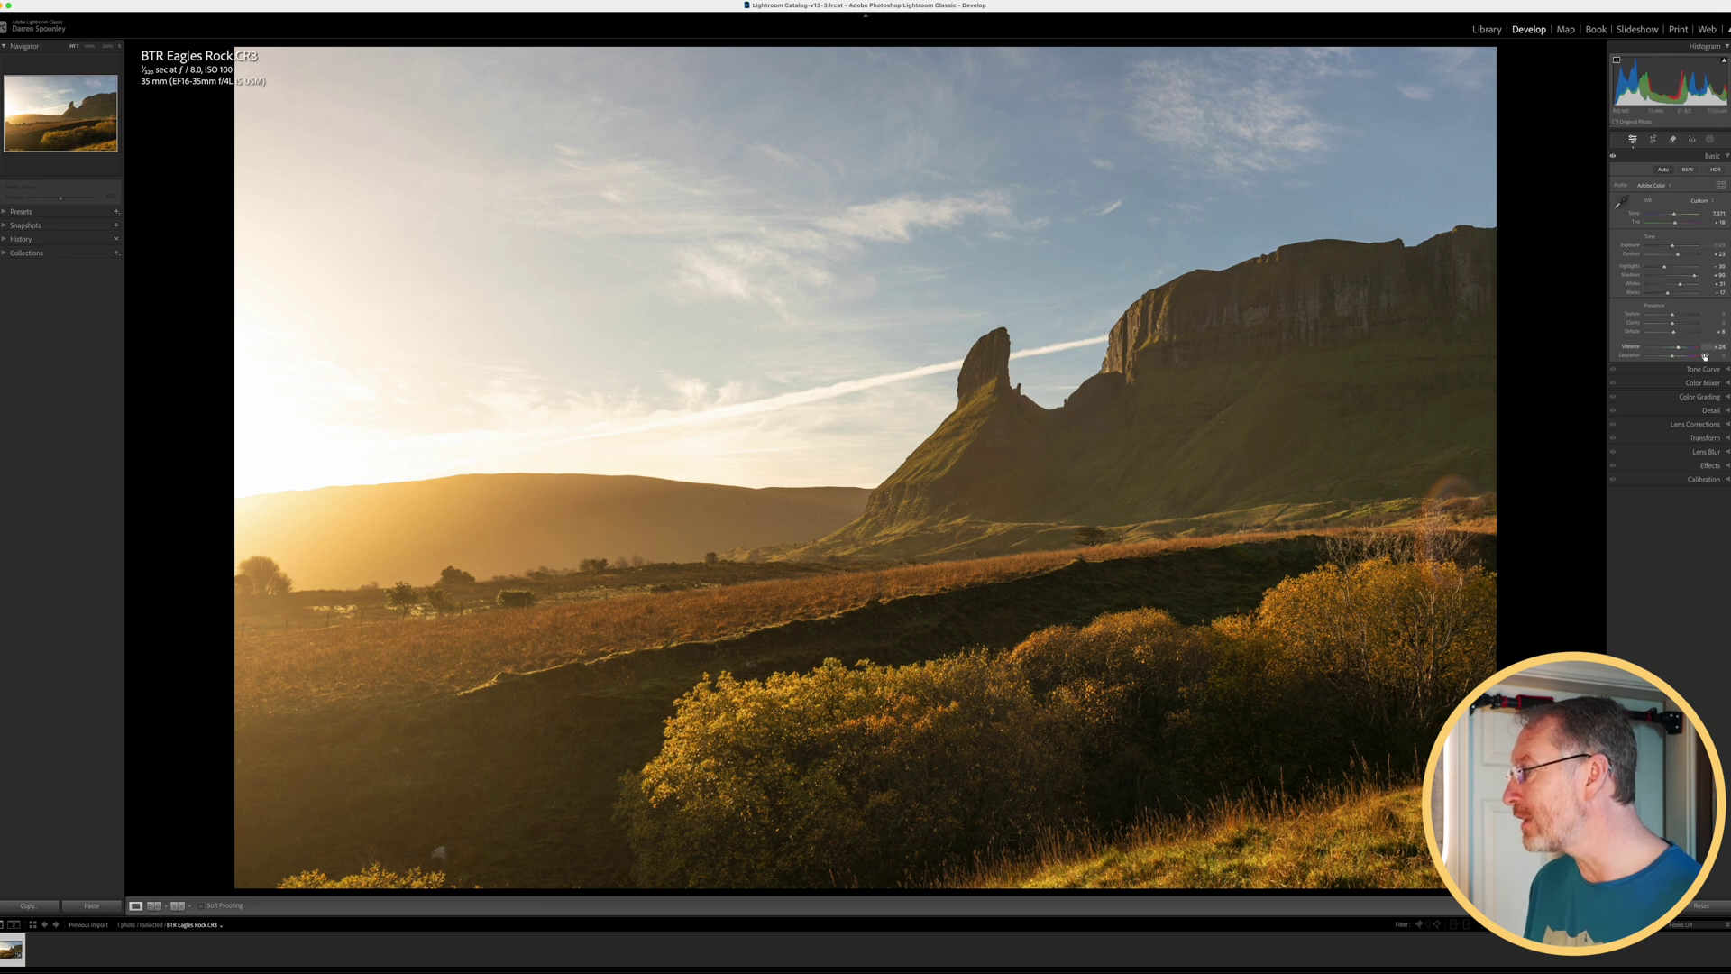
Brush a Remove selection over the lens flare near the photo's right edge and subtract the excess around its sides and top
{"action": "left_click", "coordinate": [1677, 142]}
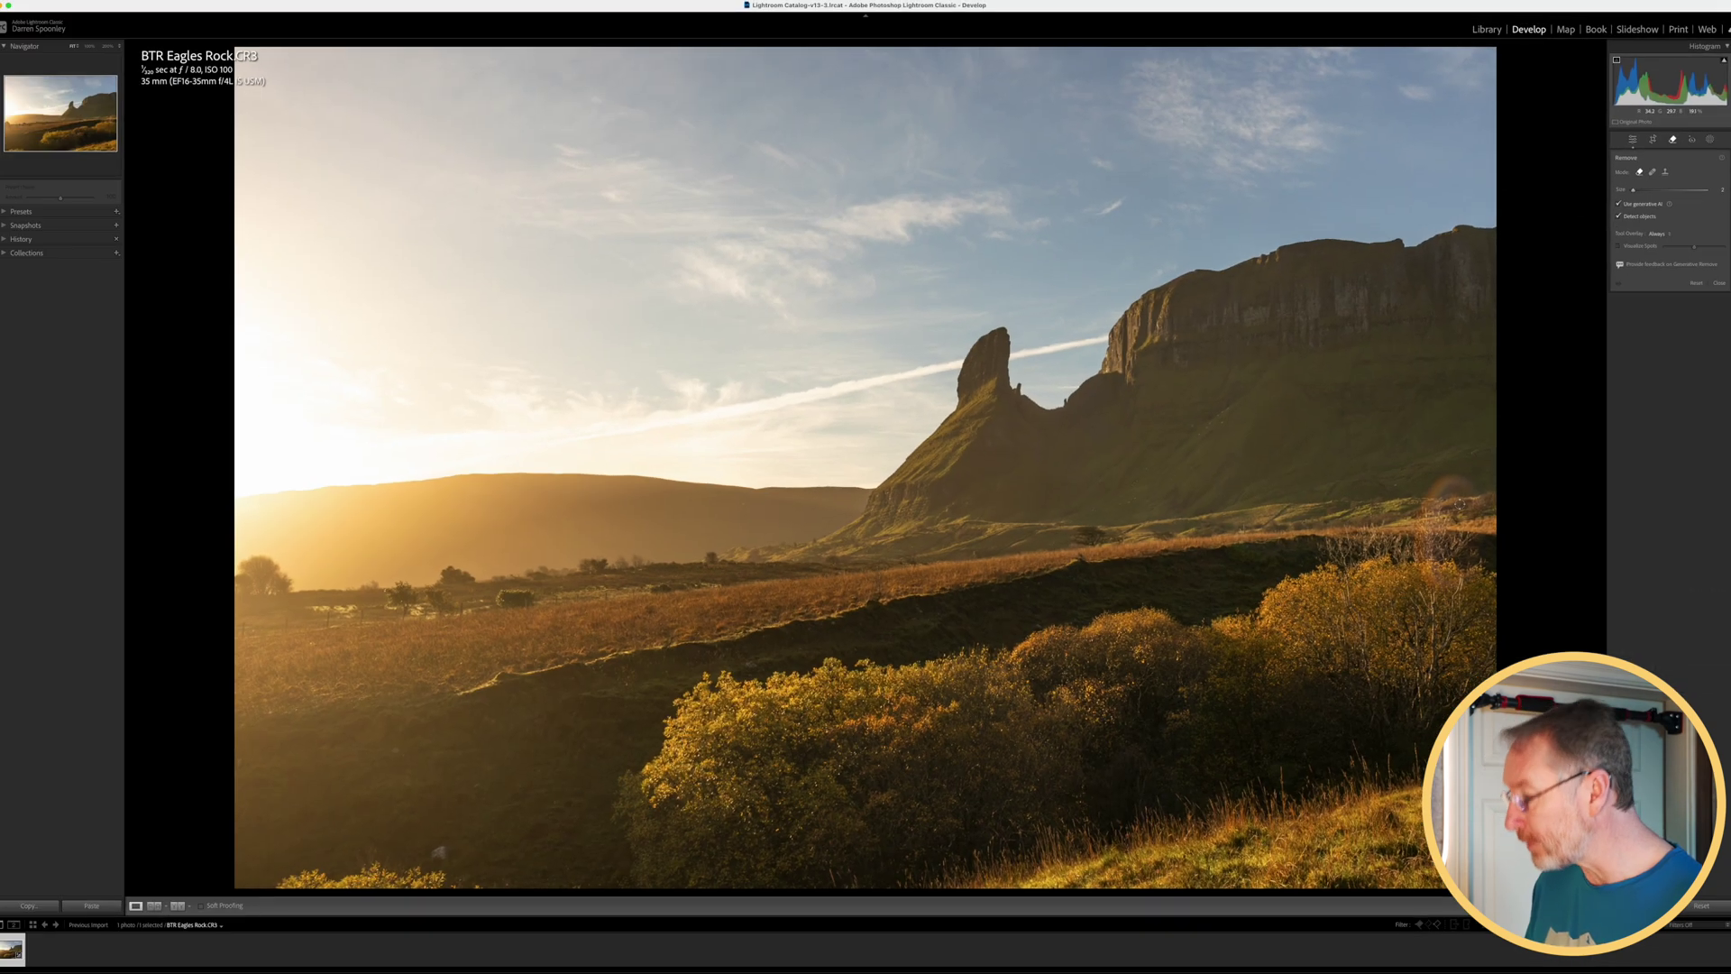
{"action": "scroll", "coordinate": [1461, 492], "scroll_direction": "down", "scroll_amount": 5}
{"action": "mouse_move", "coordinate": [1461, 493]}
{"action": "left_mouse_down"}
{"action": "mouse_move", "coordinate": [1434, 498]}
{"action": "mouse_move", "coordinate": [1428, 572]}
{"action": "mouse_move", "coordinate": [1459, 507]}
{"action": "mouse_move", "coordinate": [1468, 534]}
{"action": "mouse_move", "coordinate": [1442, 552]}
{"action": "mouse_move", "coordinate": [1469, 480]}
{"action": "mouse_move", "coordinate": [1418, 509]}
{"action": "mouse_move", "coordinate": [1439, 573]}
{"action": "left_mouse_up"}
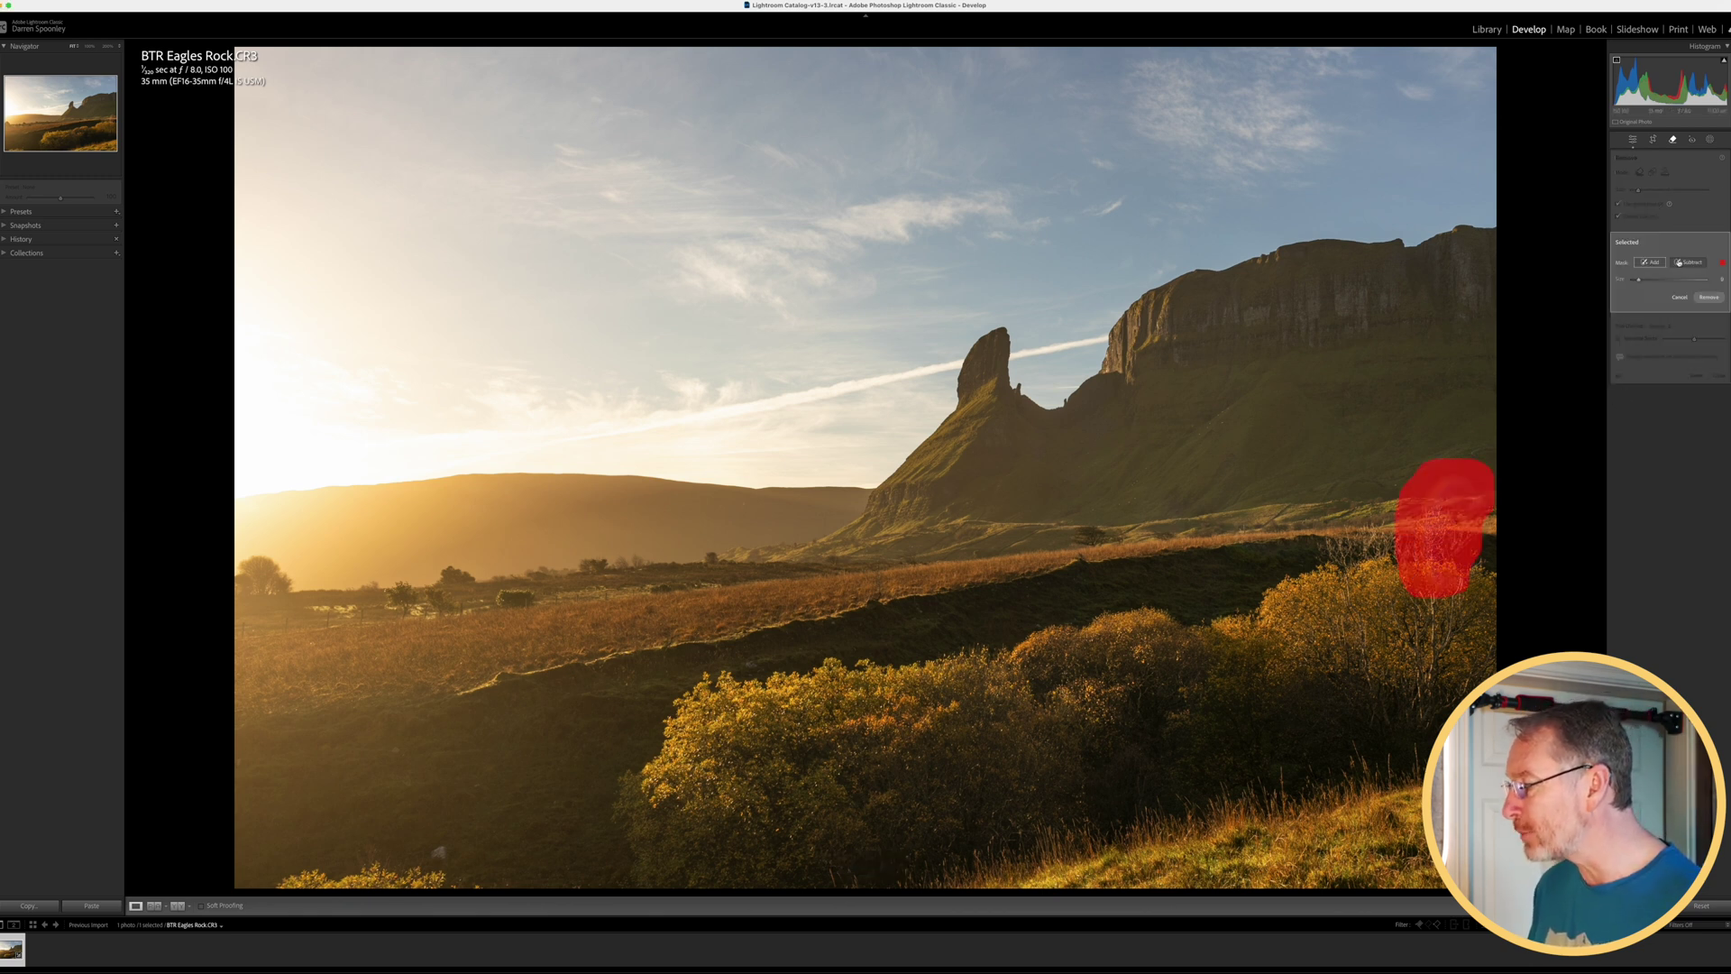
{"action": "left_click", "coordinate": [1681, 263]}
{"action": "mouse_move", "coordinate": [1398, 499]}
{"action": "left_mouse_down"}
{"action": "mouse_move", "coordinate": [1414, 452]}
{"action": "mouse_move", "coordinate": [1469, 441]}
{"action": "mouse_move", "coordinate": [1491, 457]}
{"action": "left_mouse_up"}
{"action": "key", "text": "["}
{"action": "key", "text": "["}
{"action": "key", "text": "["}
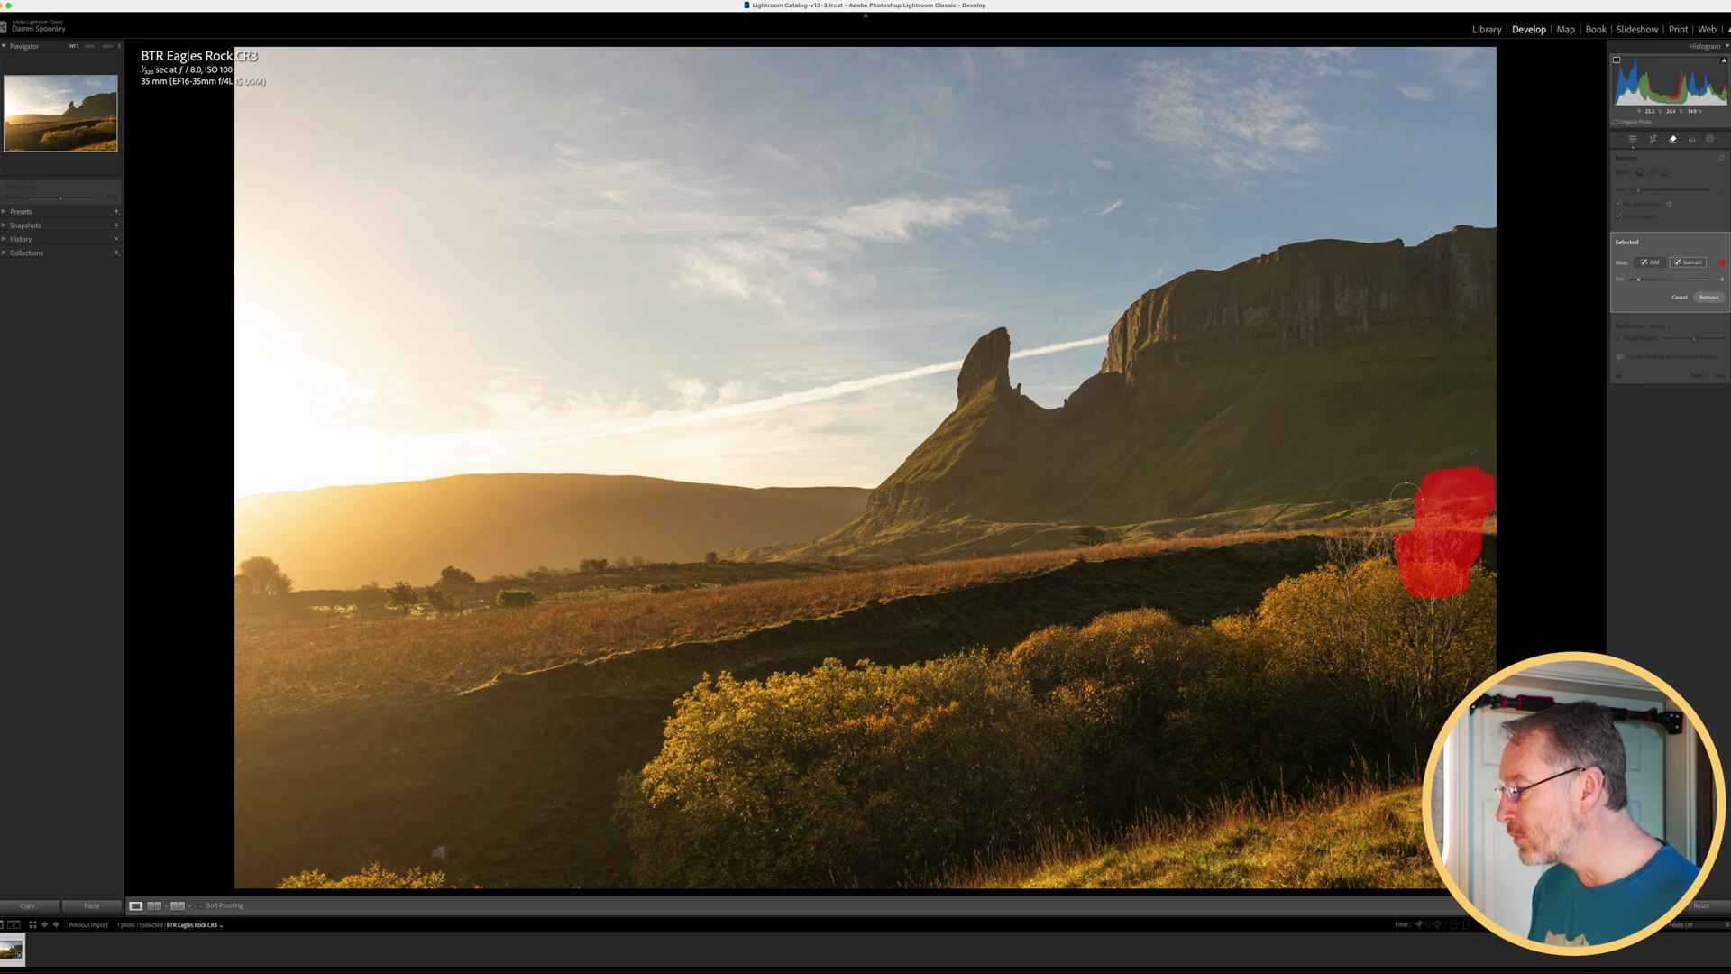
{"action": "mouse_move", "coordinate": [1402, 519]}
{"action": "left_mouse_down"}
{"action": "mouse_move", "coordinate": [1409, 591]}
{"action": "mouse_move", "coordinate": [1476, 596]}
{"action": "mouse_move", "coordinate": [1497, 468]}
{"action": "left_mouse_up"}
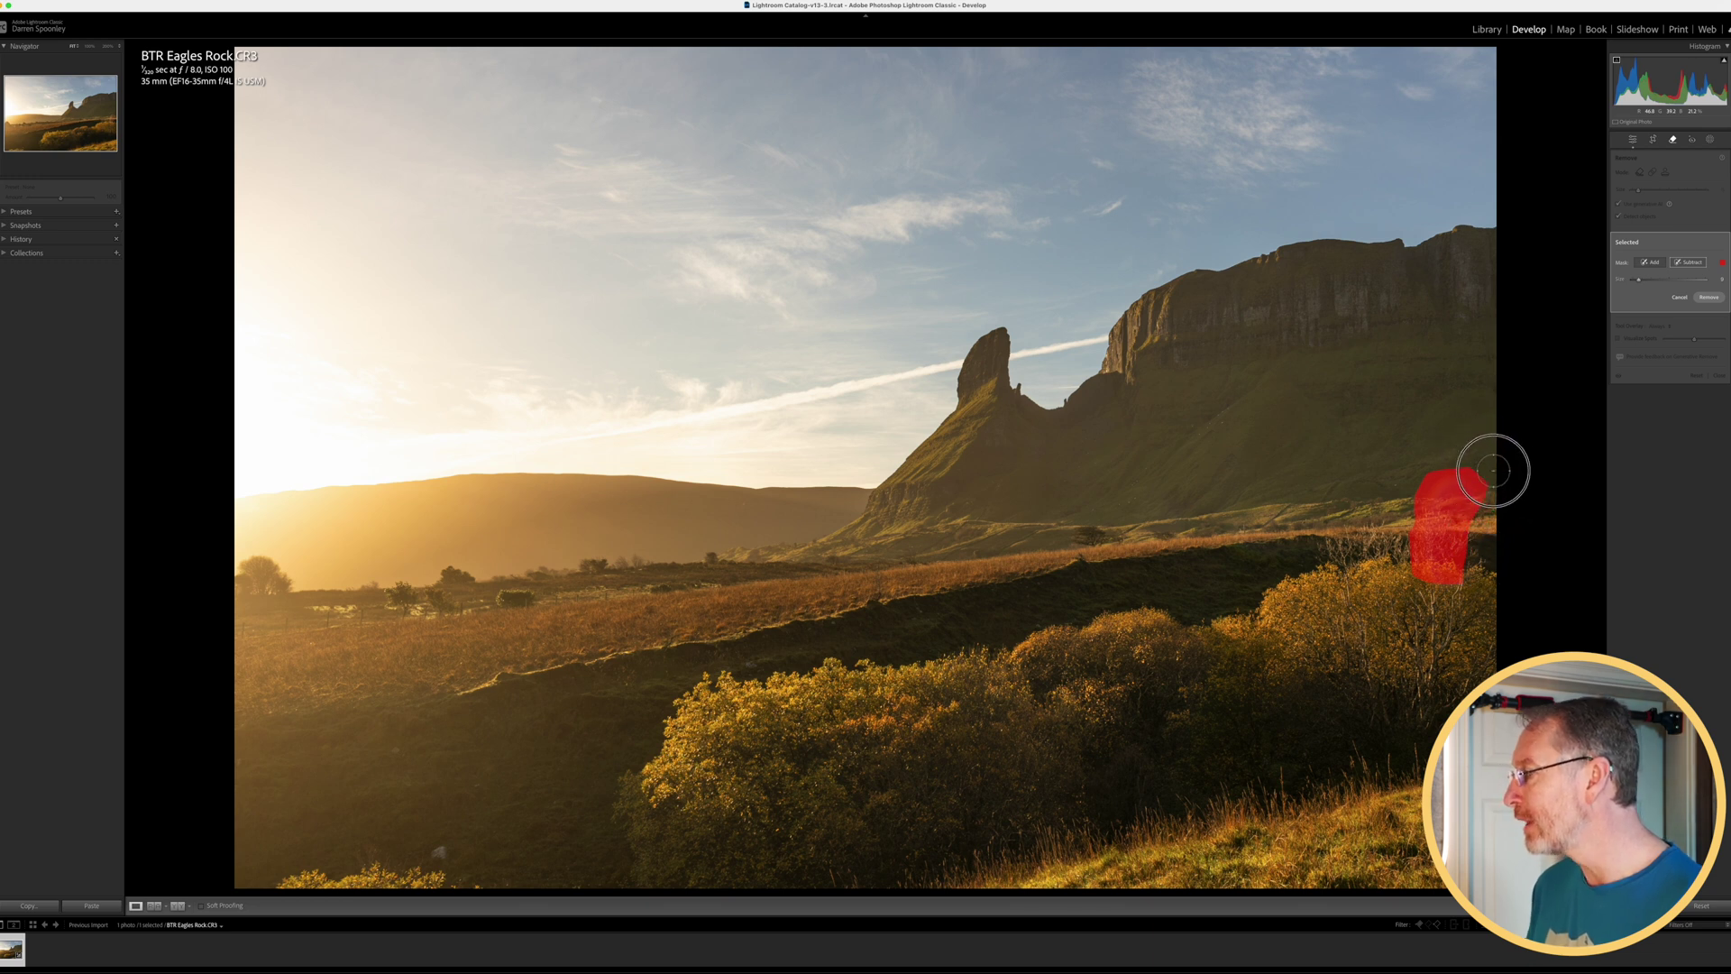
Remove the selected lens flare with generative fill and choose the second of the three variations, checking the result up close
{"action": "left_click", "coordinate": [1709, 296]}
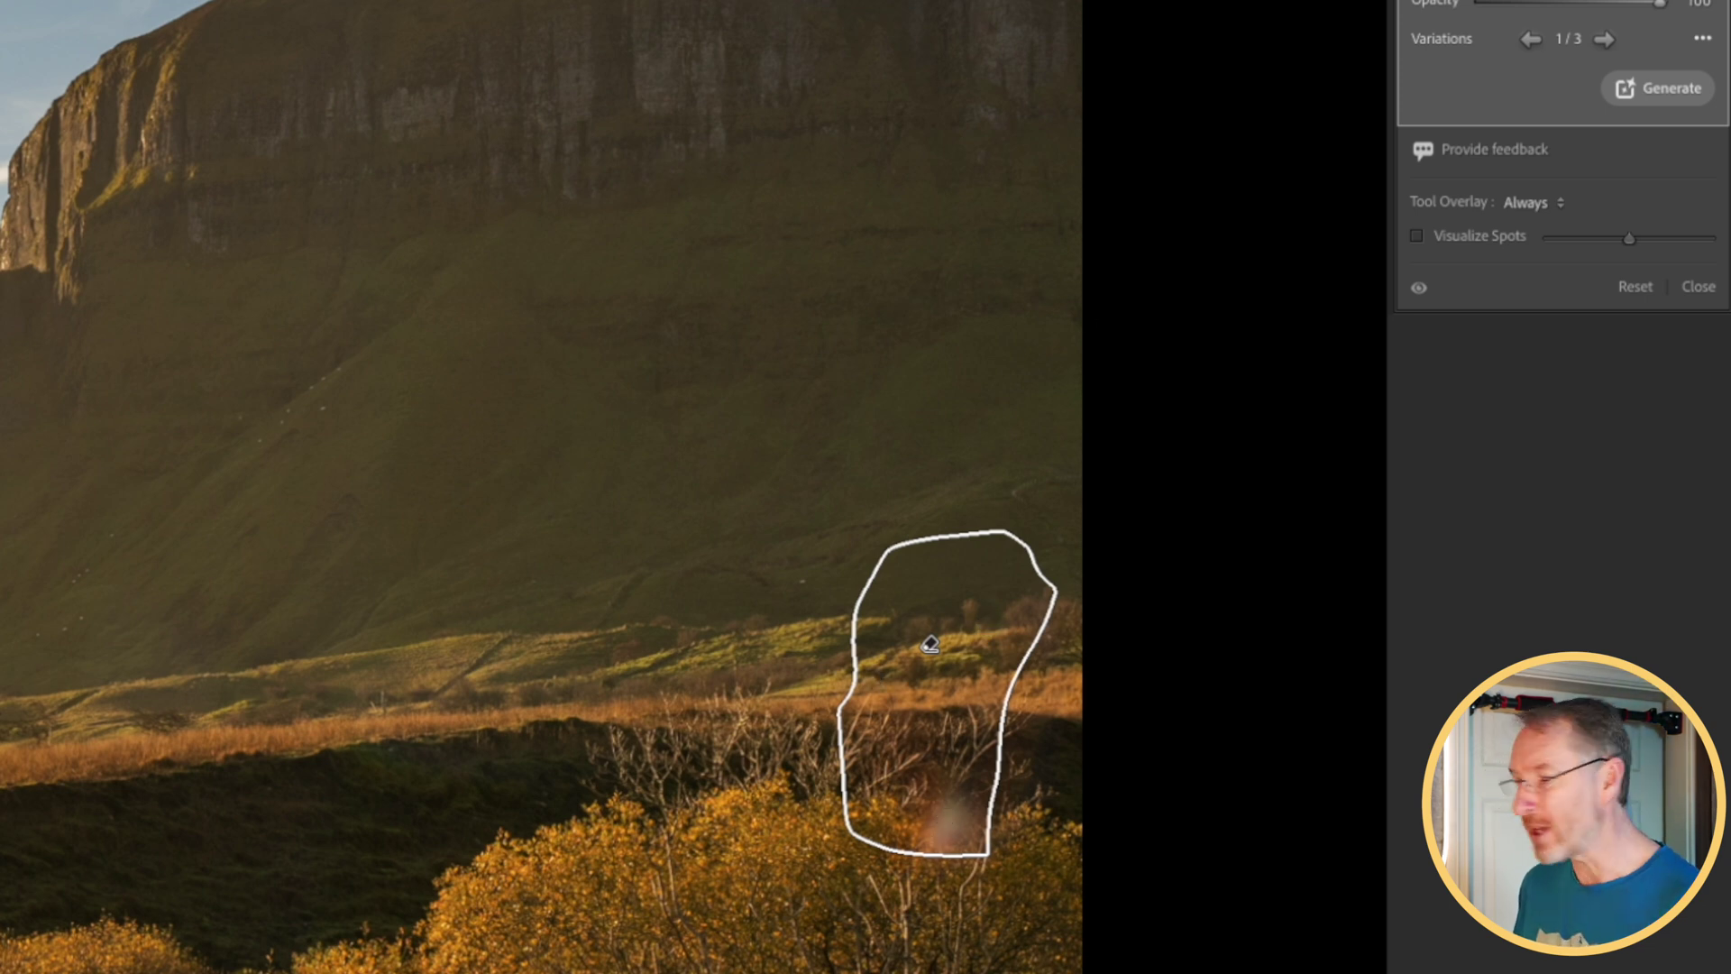
{"action": "left_click", "coordinate": [1605, 41]}
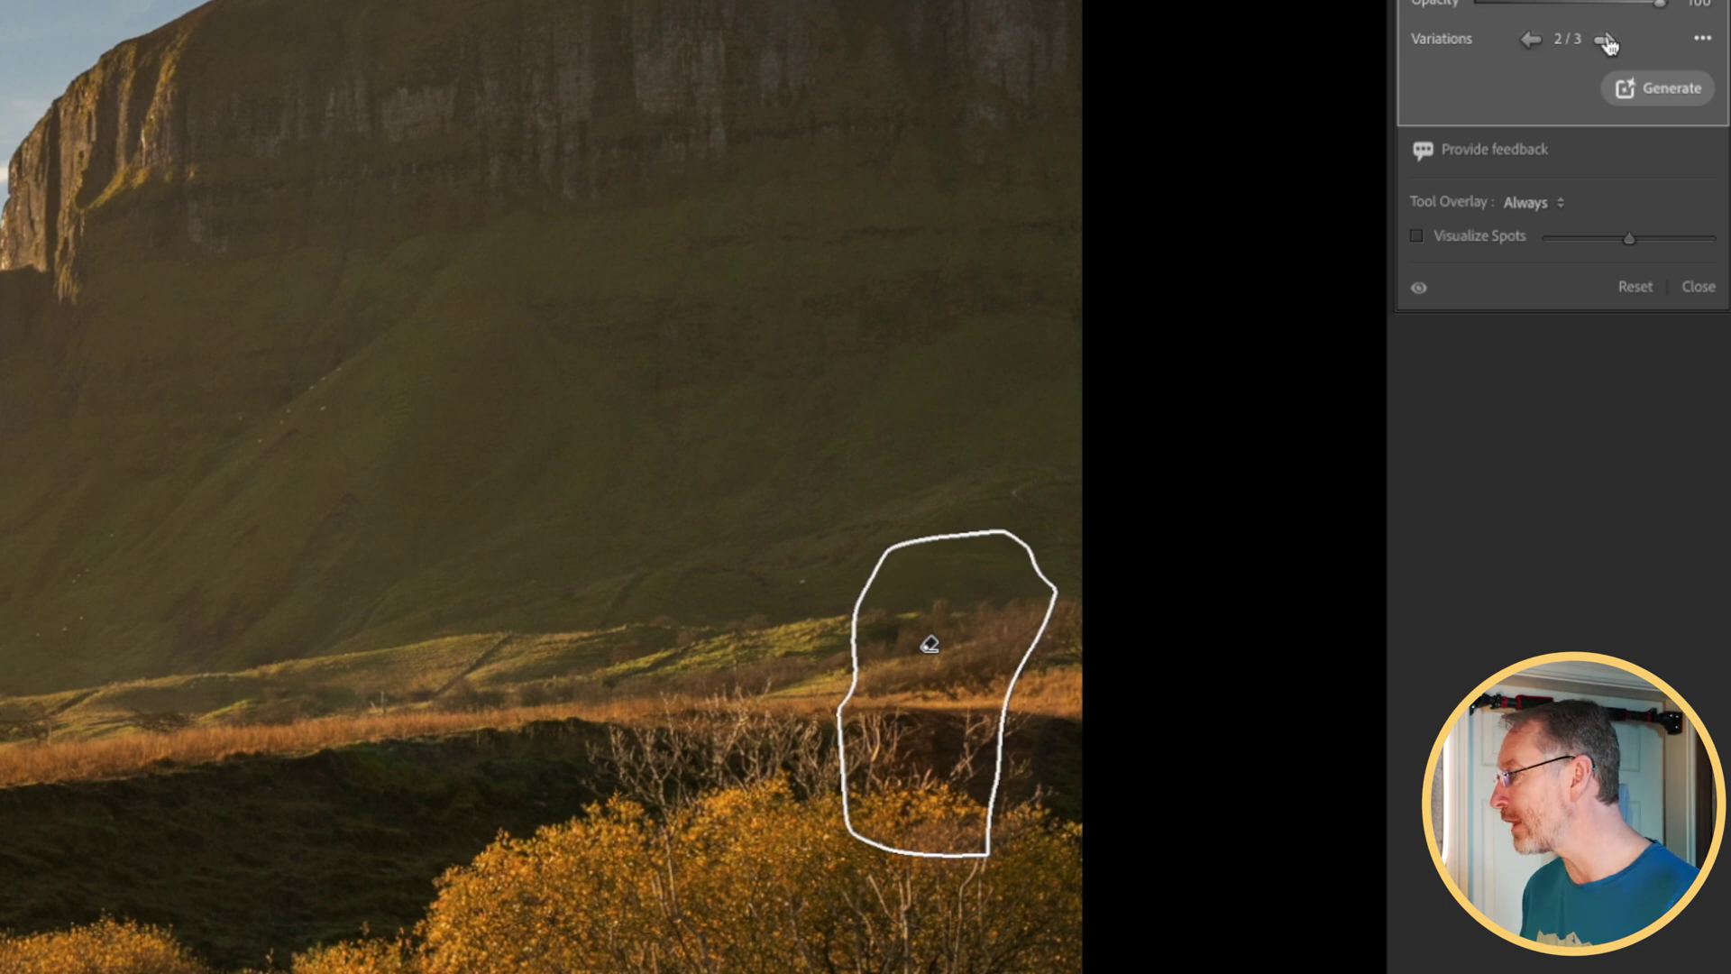
{"action": "left_click", "coordinate": [1604, 41]}
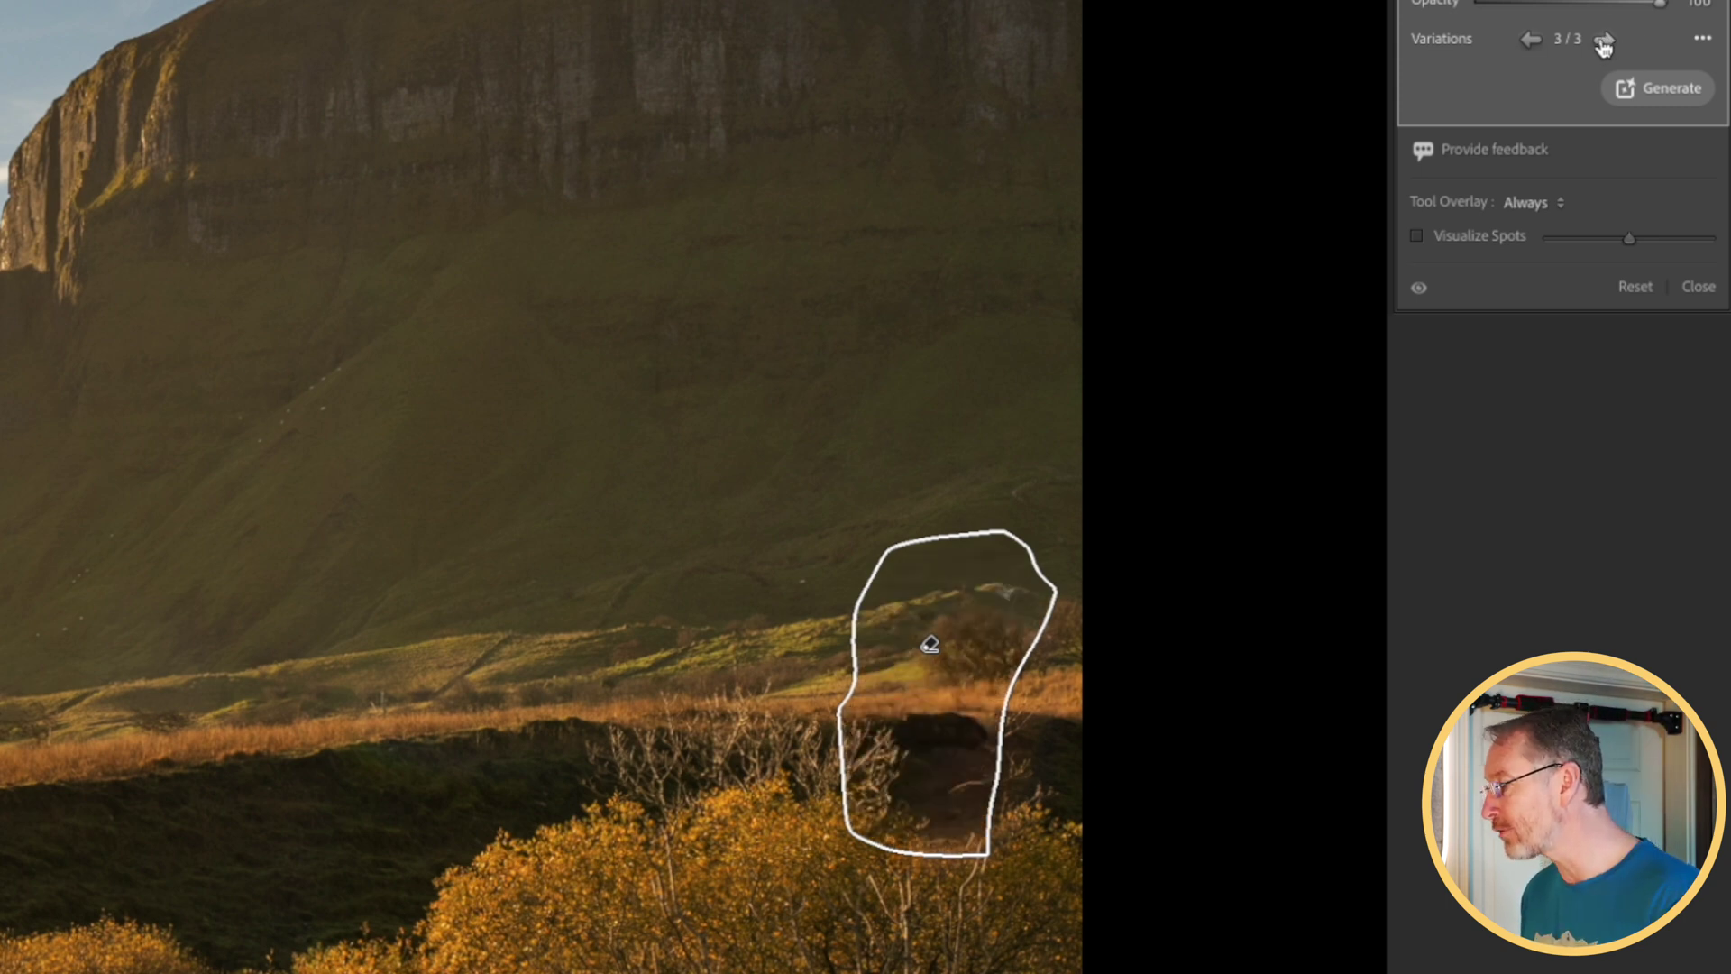
{"action": "left_click", "coordinate": [1530, 41]}
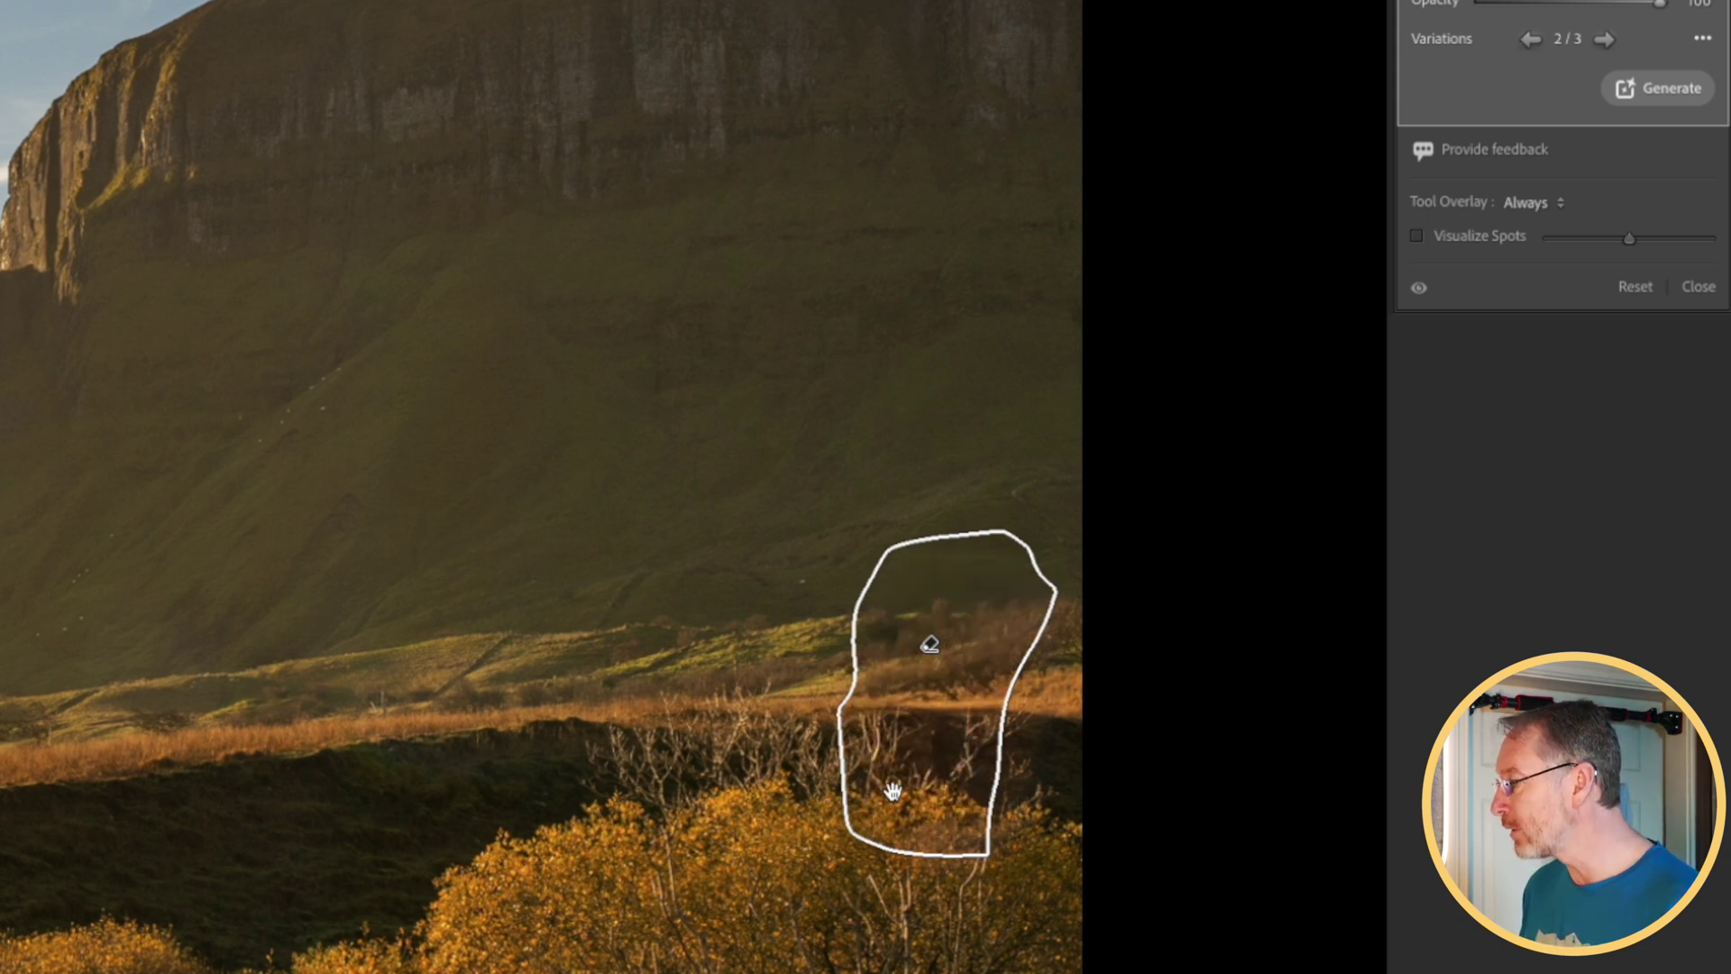
{"action": "left_click", "coordinate": [1604, 42]}
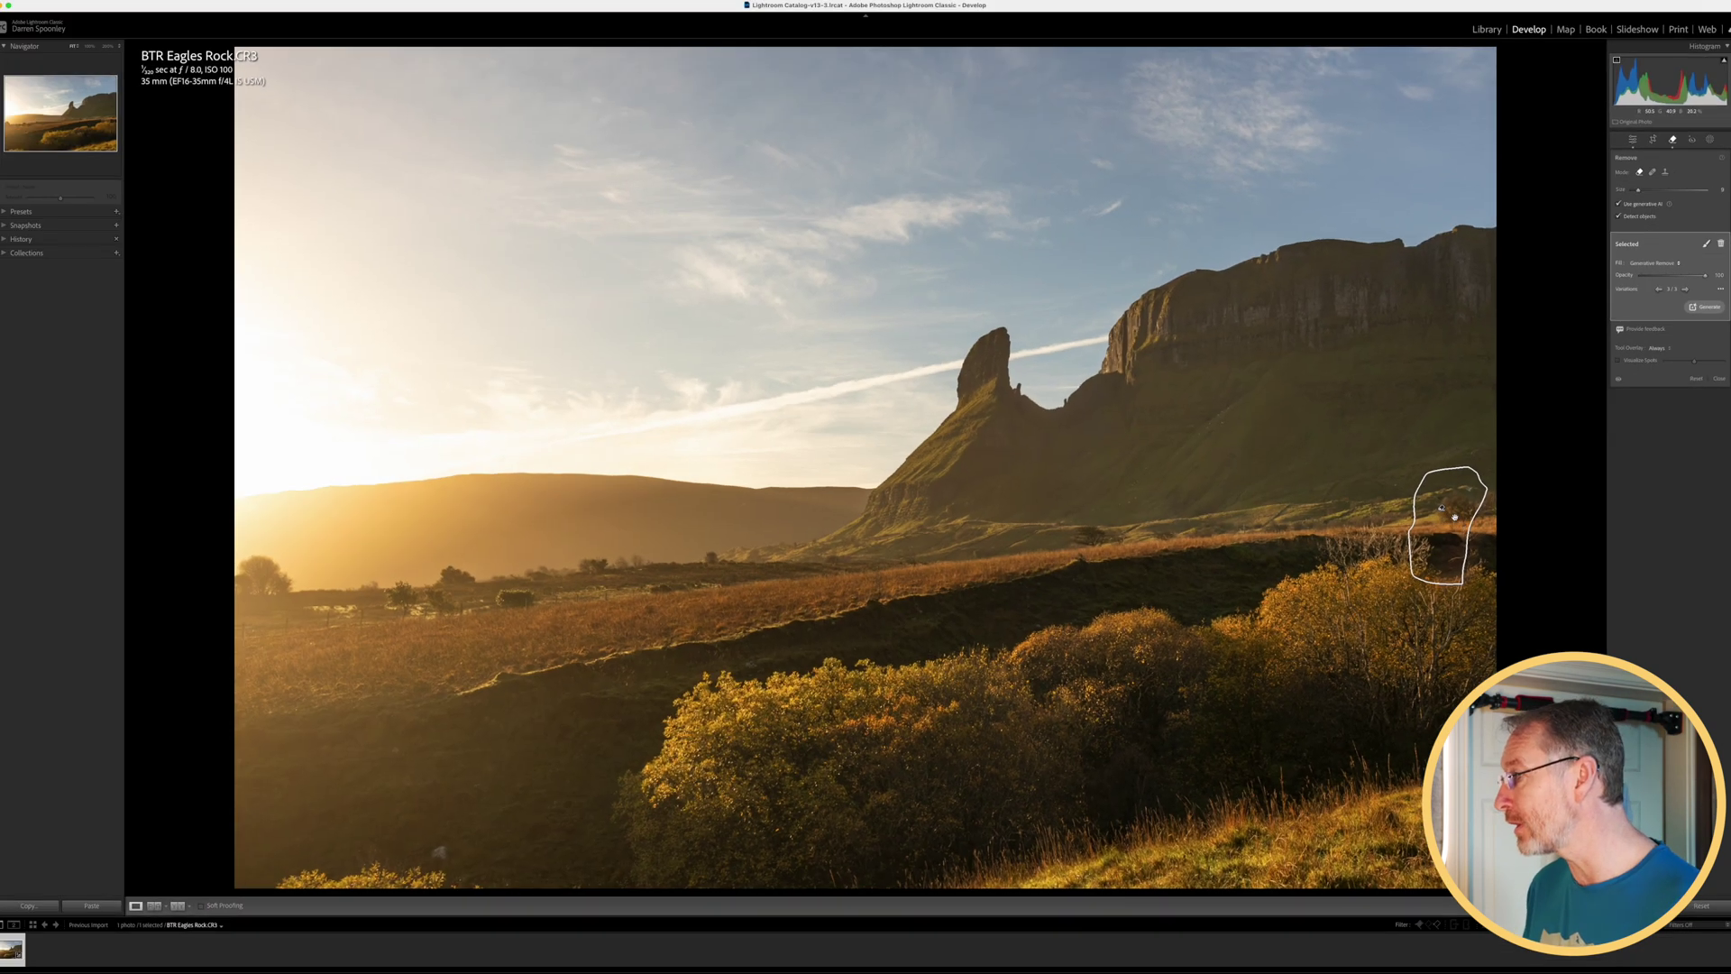
{"action": "left_click", "coordinate": [1657, 289]}
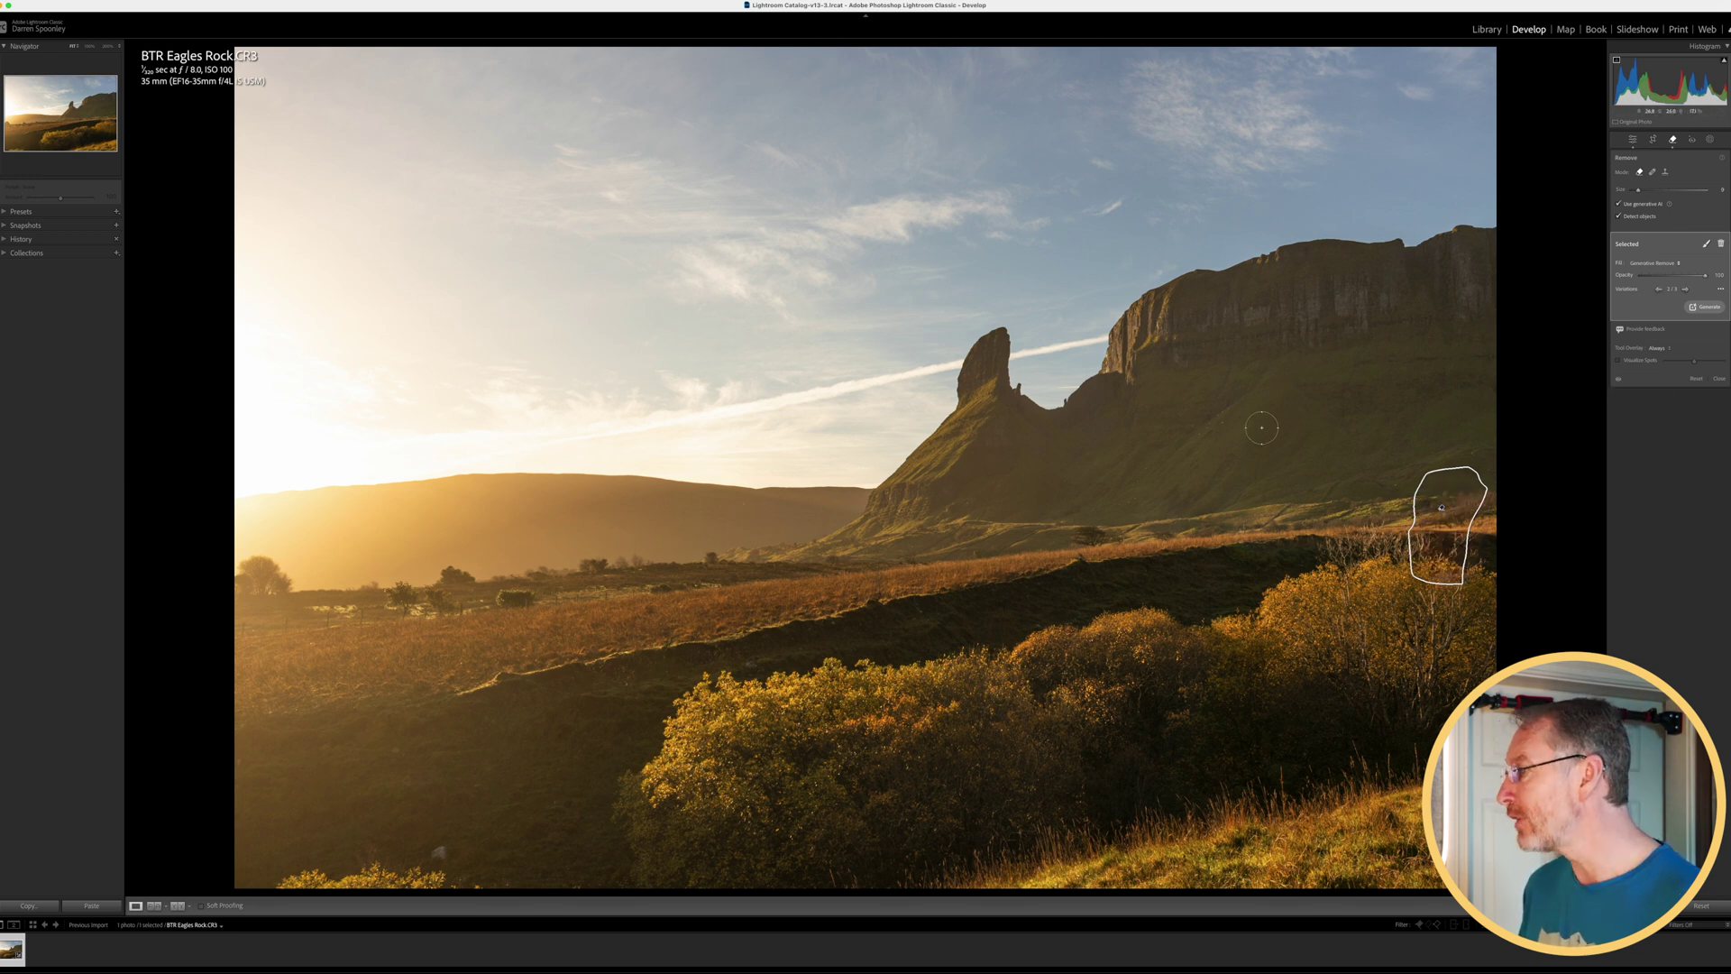
{"action": "left_click", "coordinate": [1634, 141]}
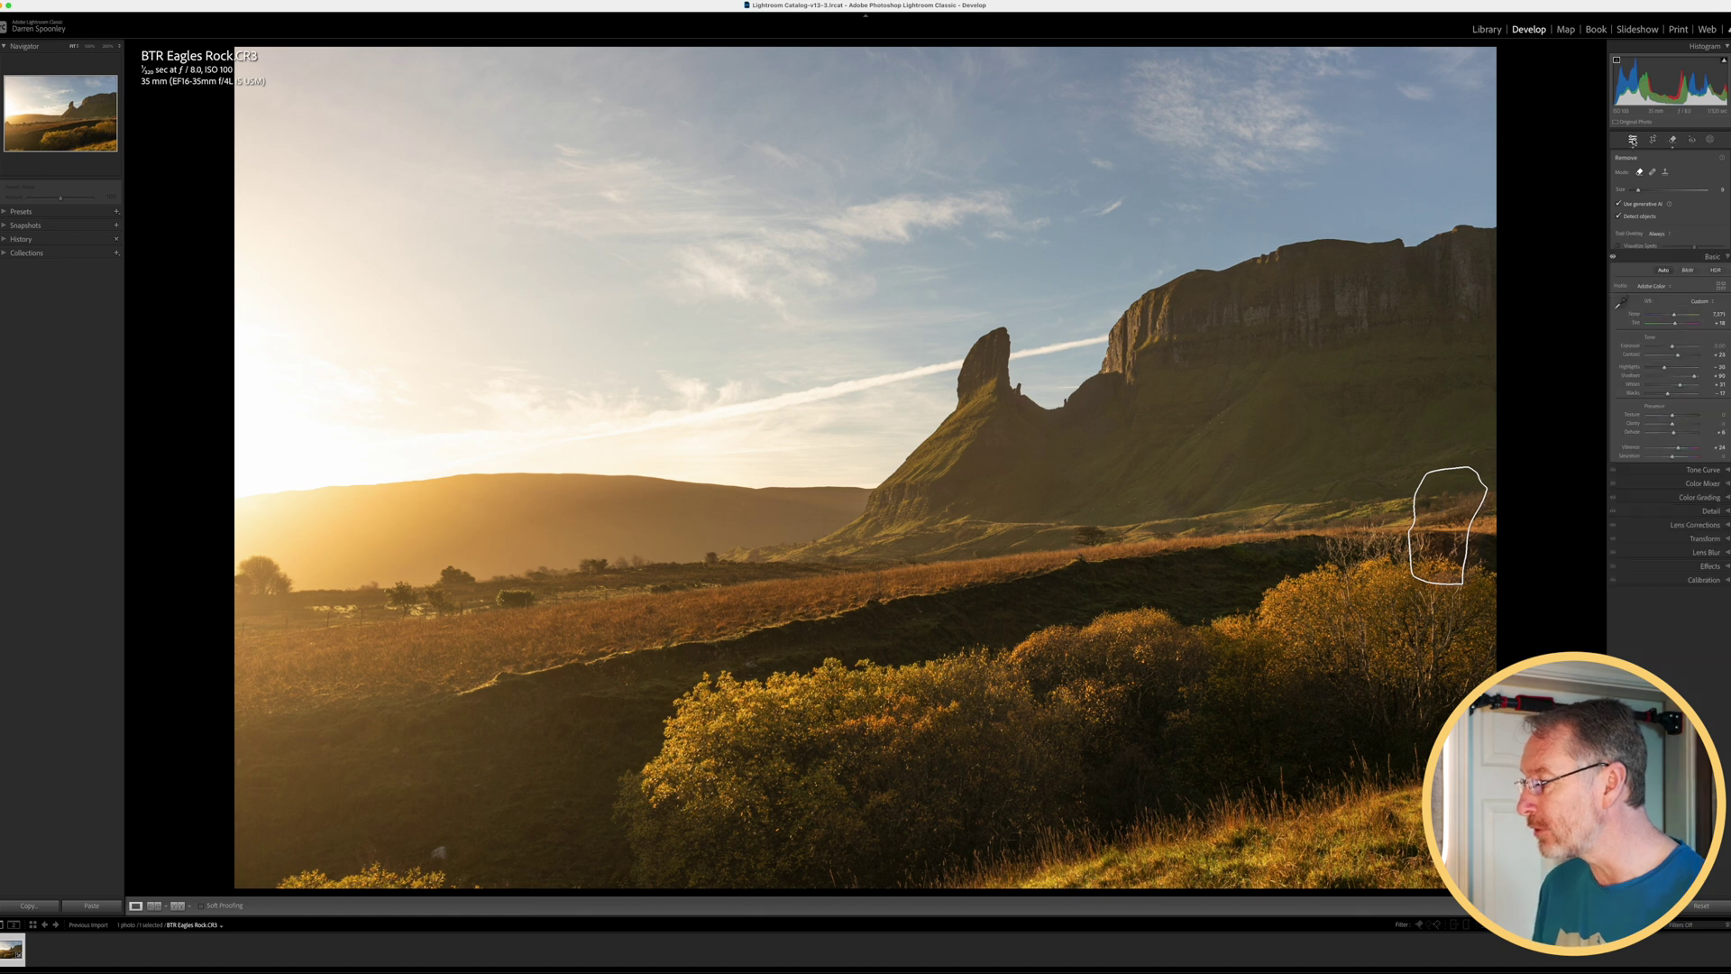
{"action": "left_click", "coordinate": [1468, 521]}
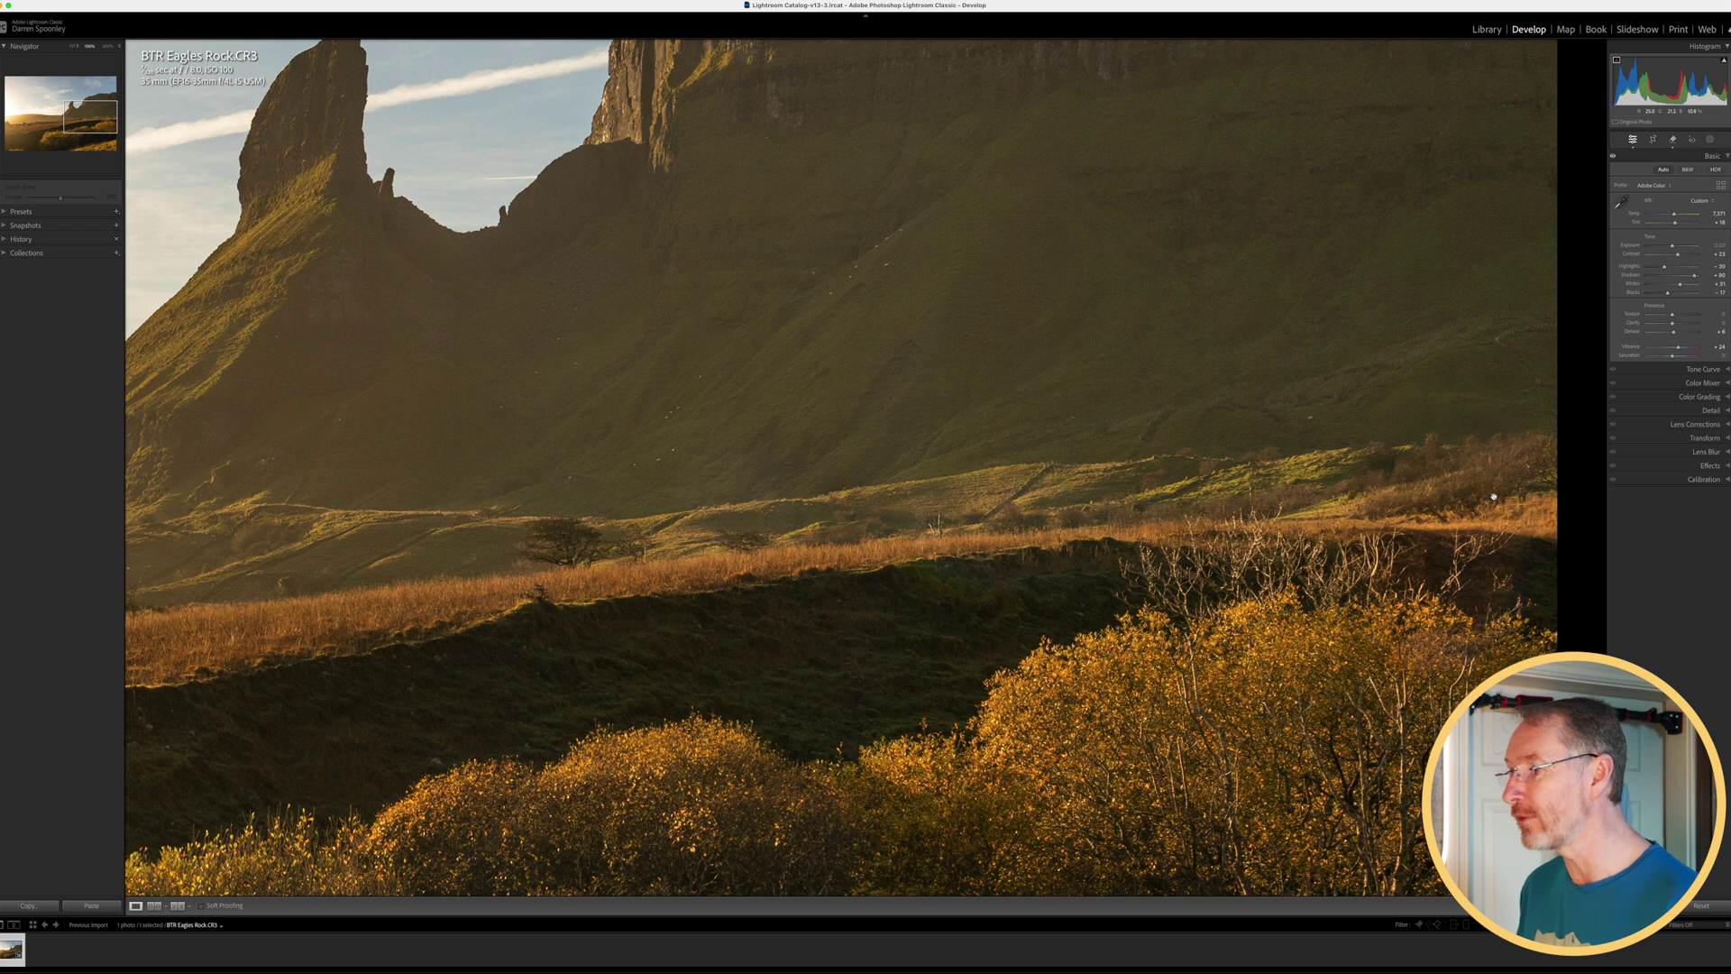
{"action": "left_click", "coordinate": [1458, 493]}
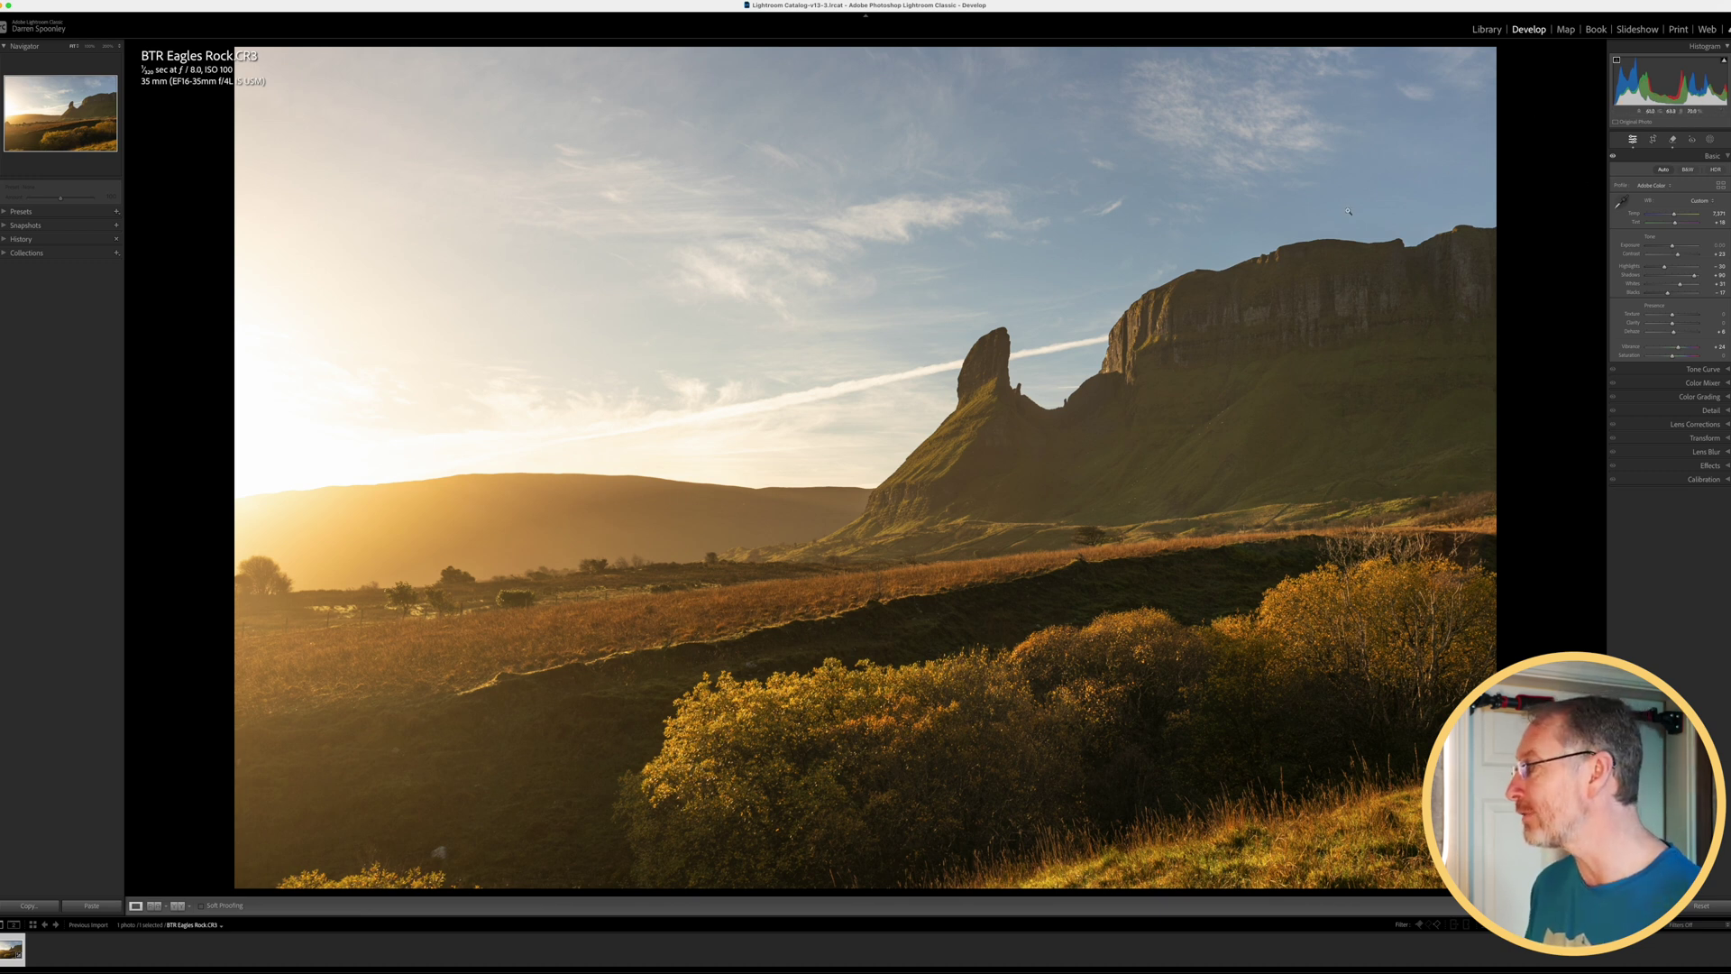
Crop the photo to a 16 x 9 ratio and position it to trim the upper sky and the lowest strip of foreground
{"action": "left_click", "coordinate": [1653, 140]}
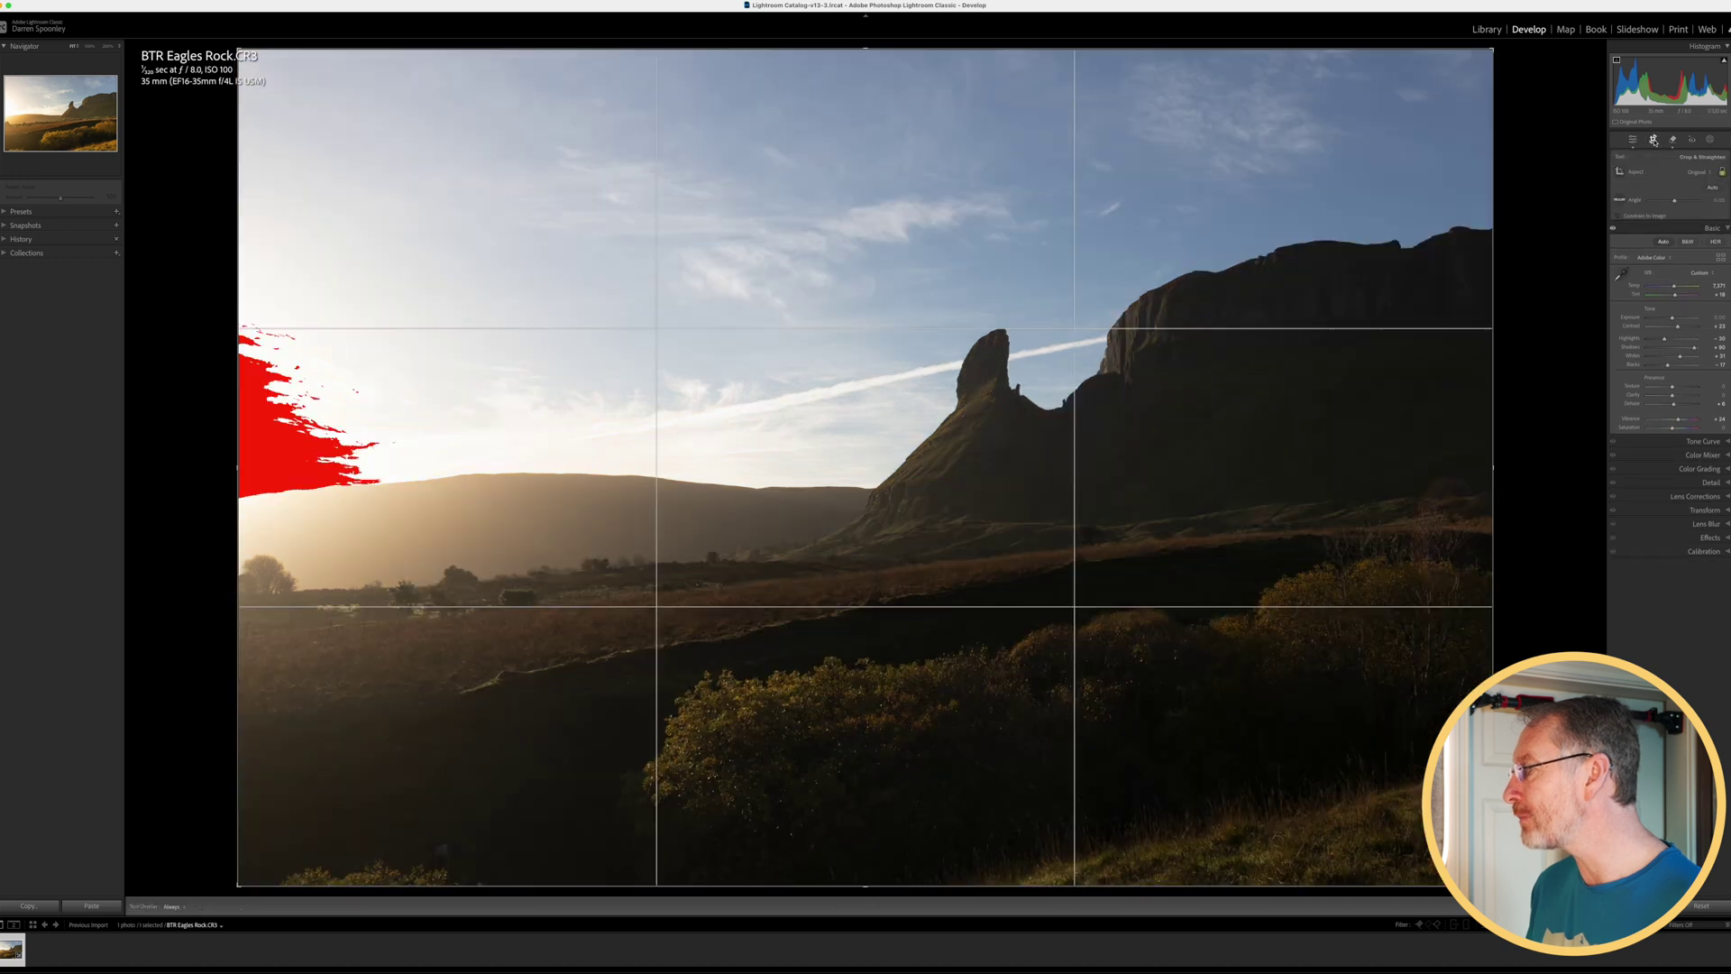
{"action": "left_click", "coordinate": [1691, 172]}
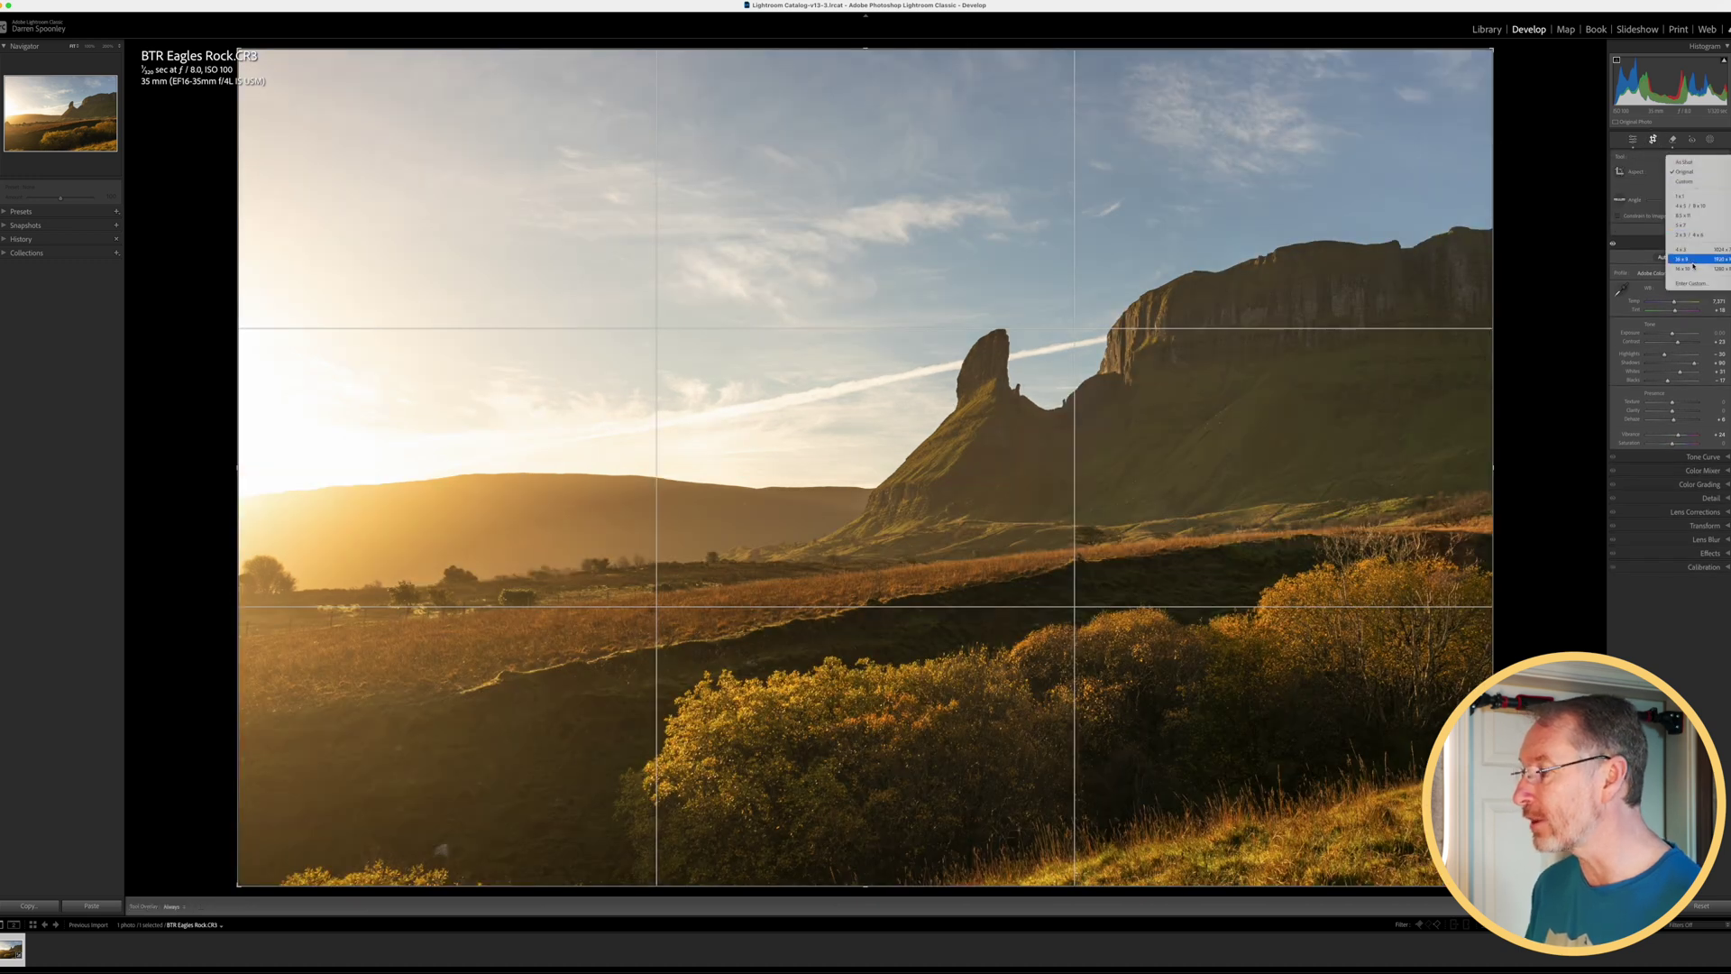
{"action": "left_click", "coordinate": [1685, 259]}
{"action": "left_click_drag", "start_coordinate": [731, 287], "coordinate": [730, 217]}
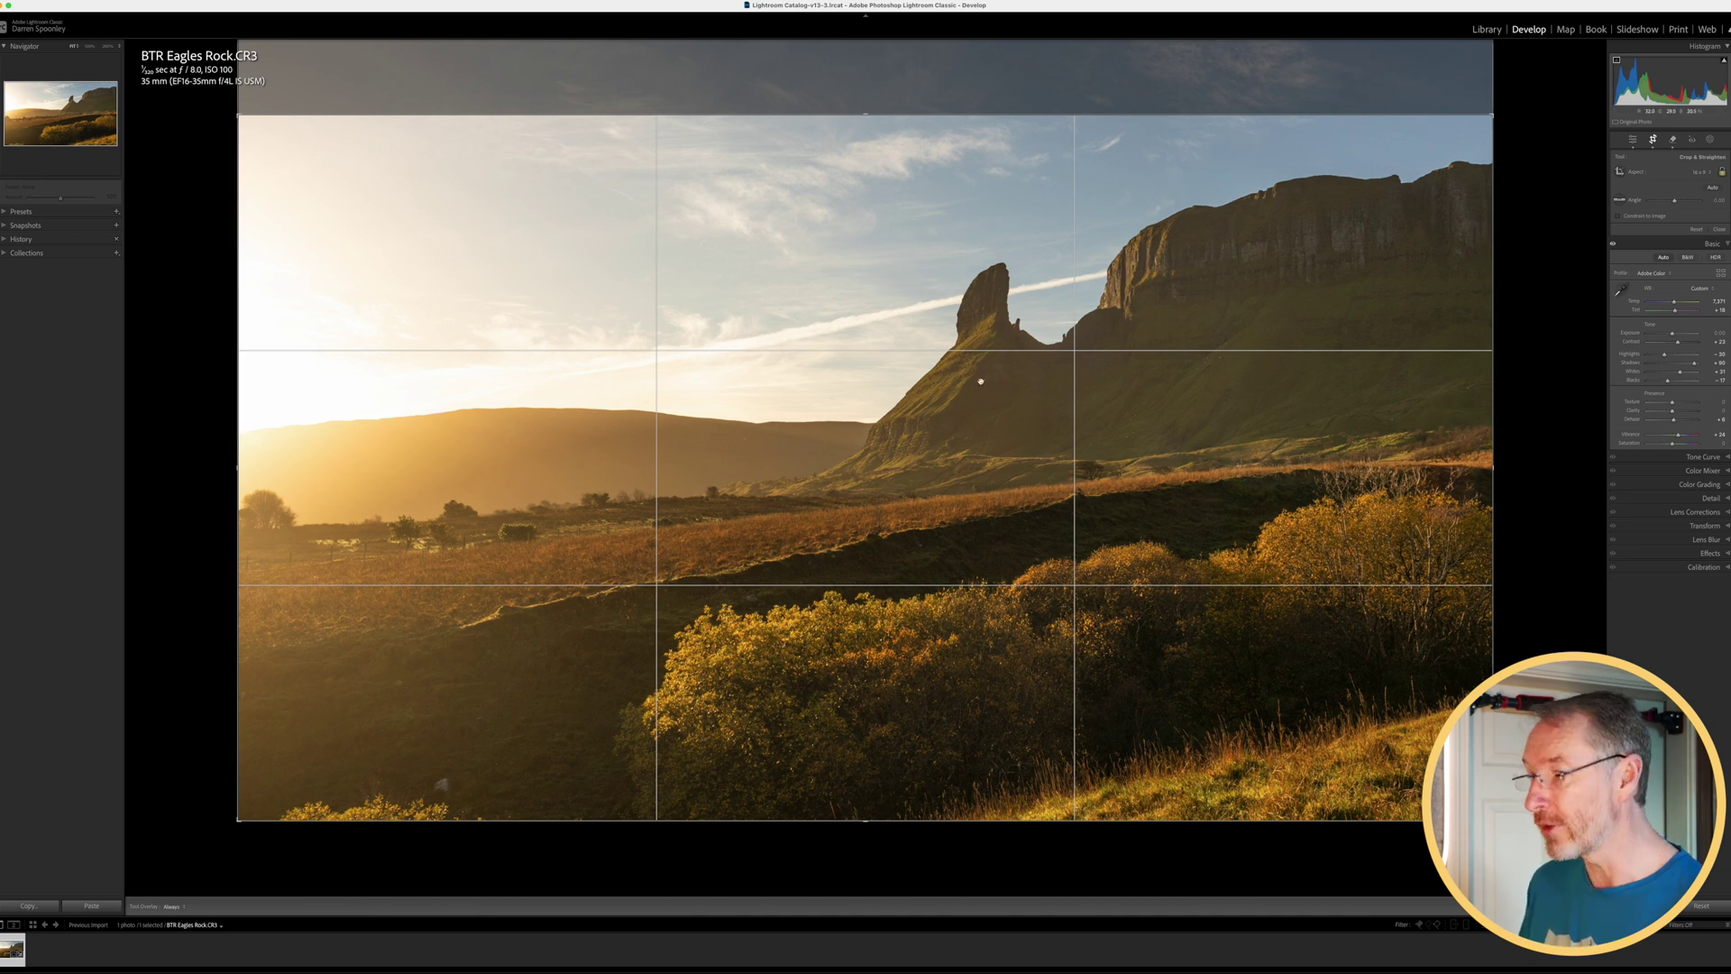
{"action": "left_click", "coordinate": [1010, 379]}
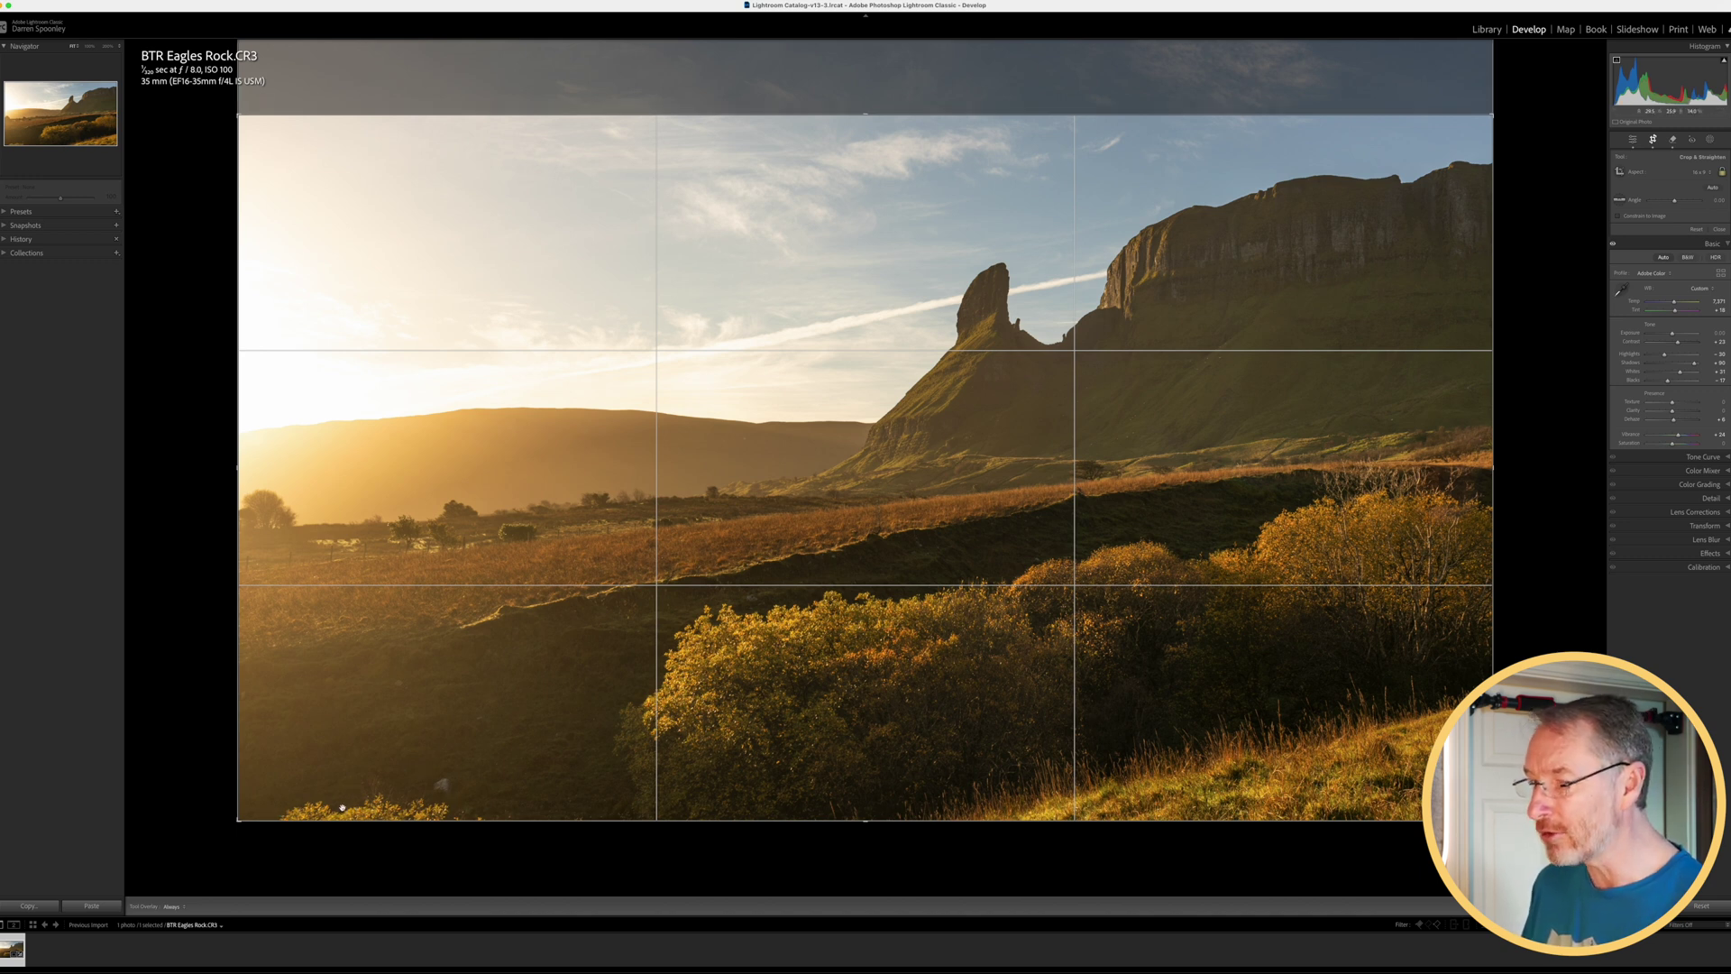
{"action": "left_click_drag", "start_coordinate": [815, 720], "coordinate": [813, 745]}
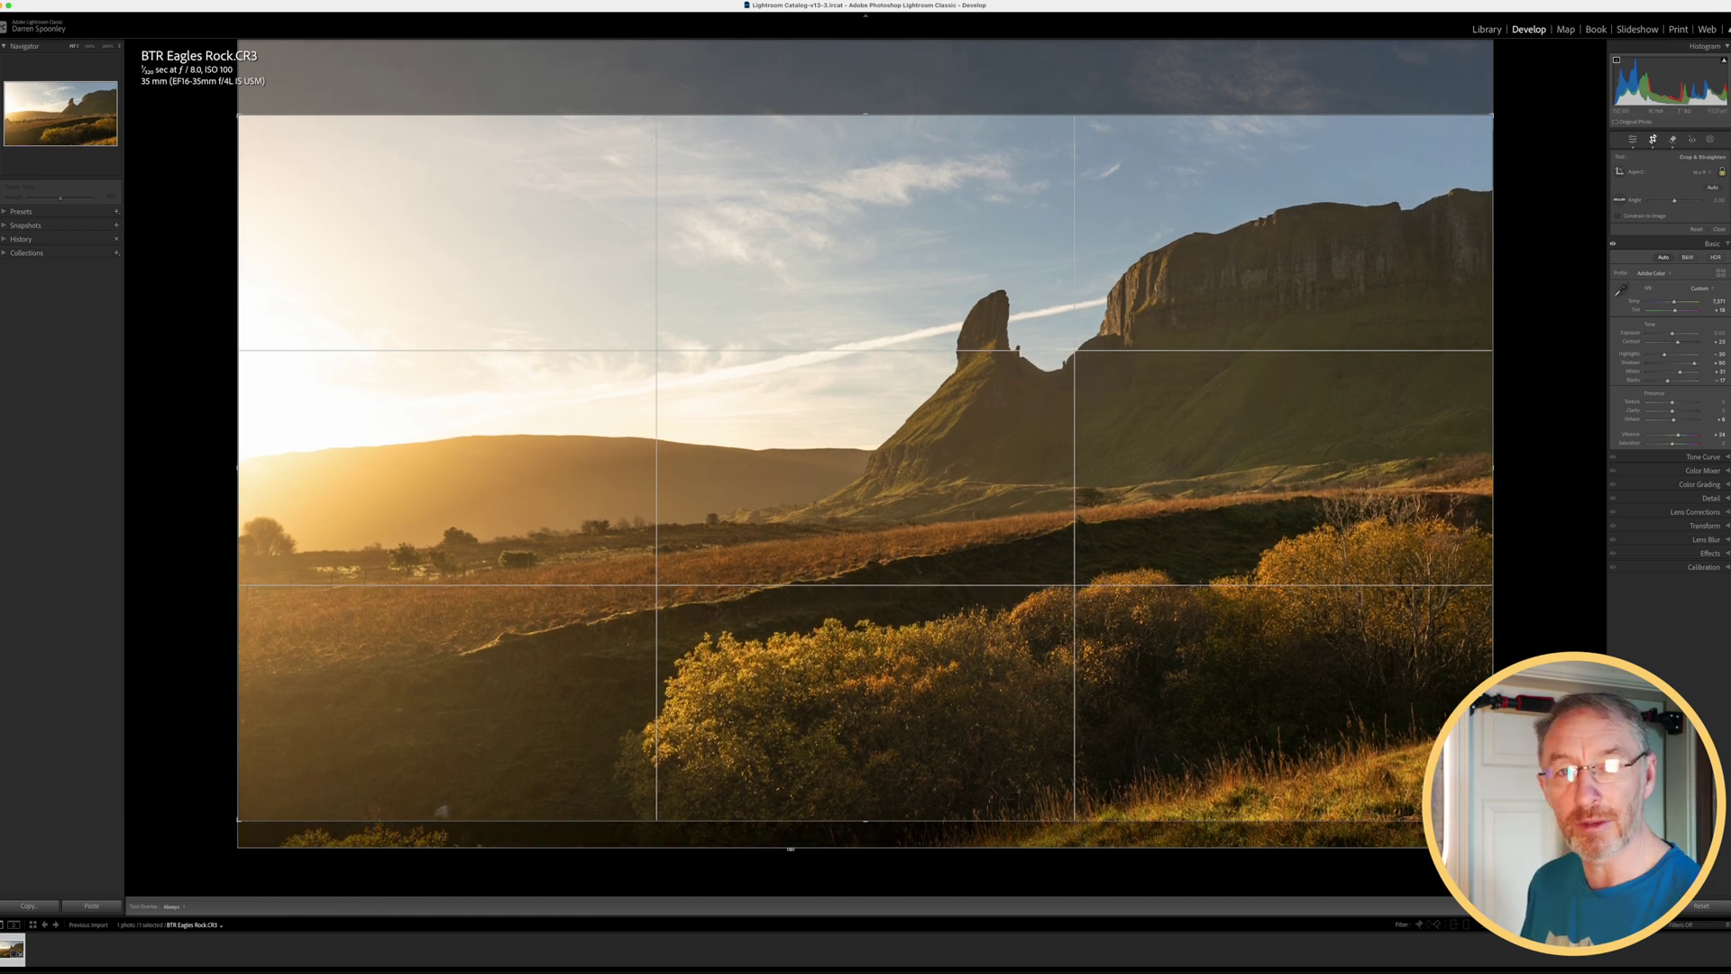
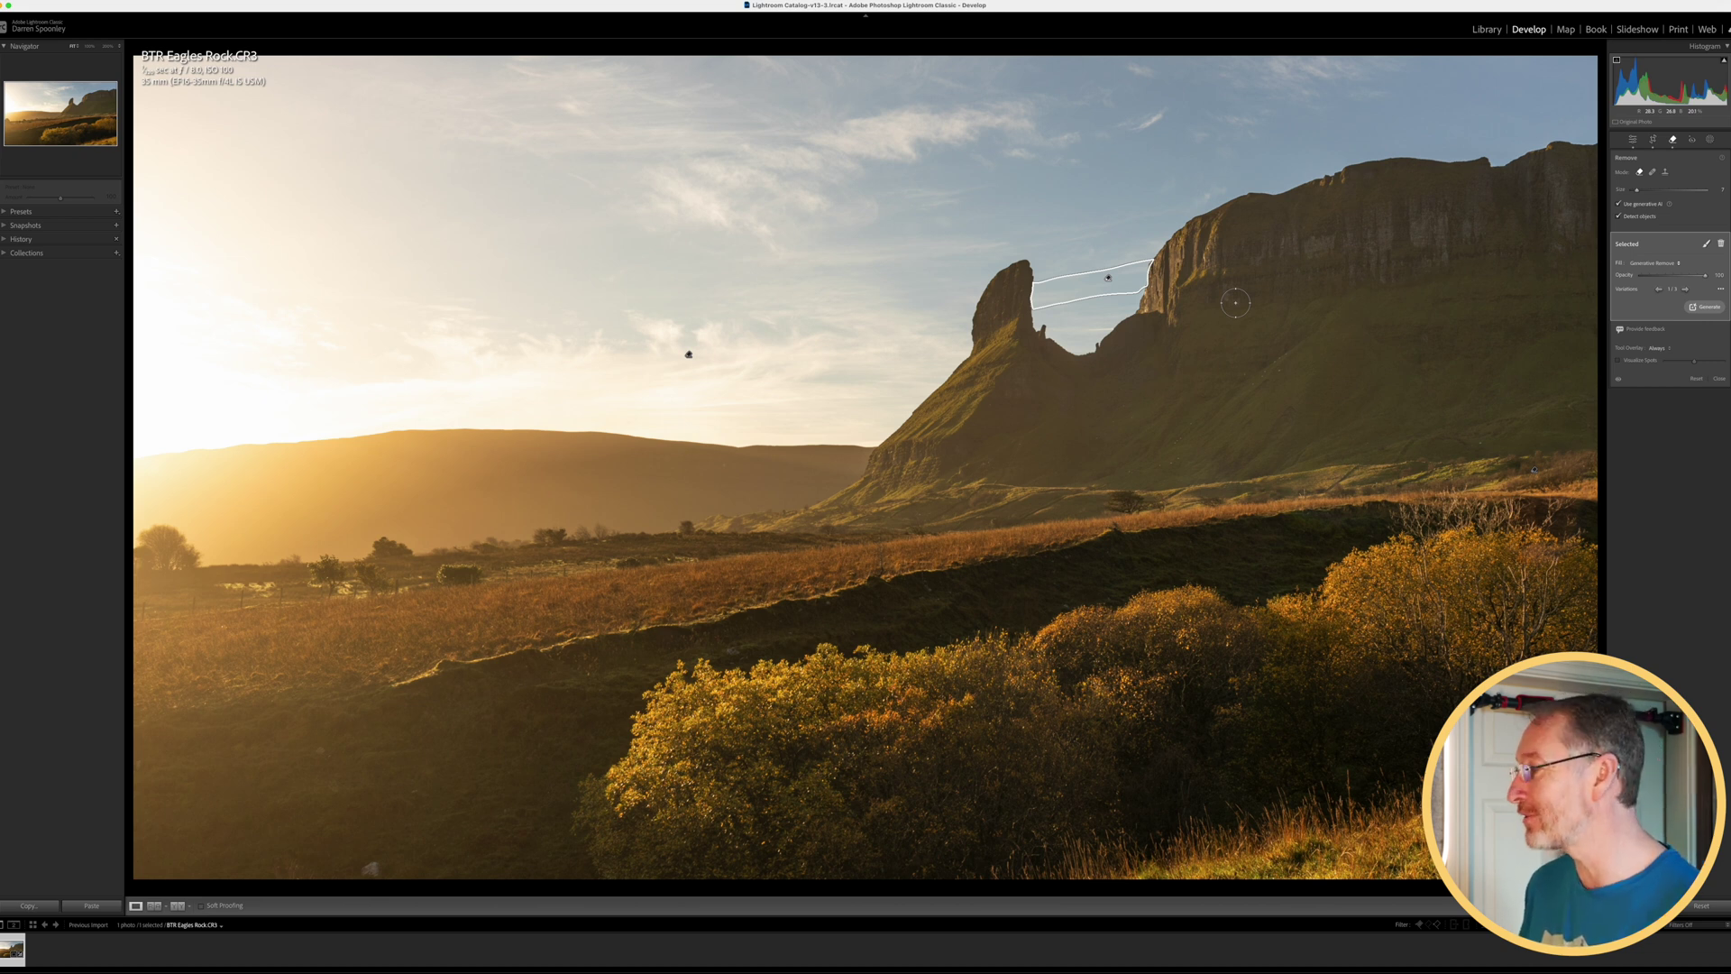
Compare the generated fill variations for the vapour trail between the pinnacle and the cliff, and return to the first one
{"action": "left_click", "coordinate": [1686, 290]}
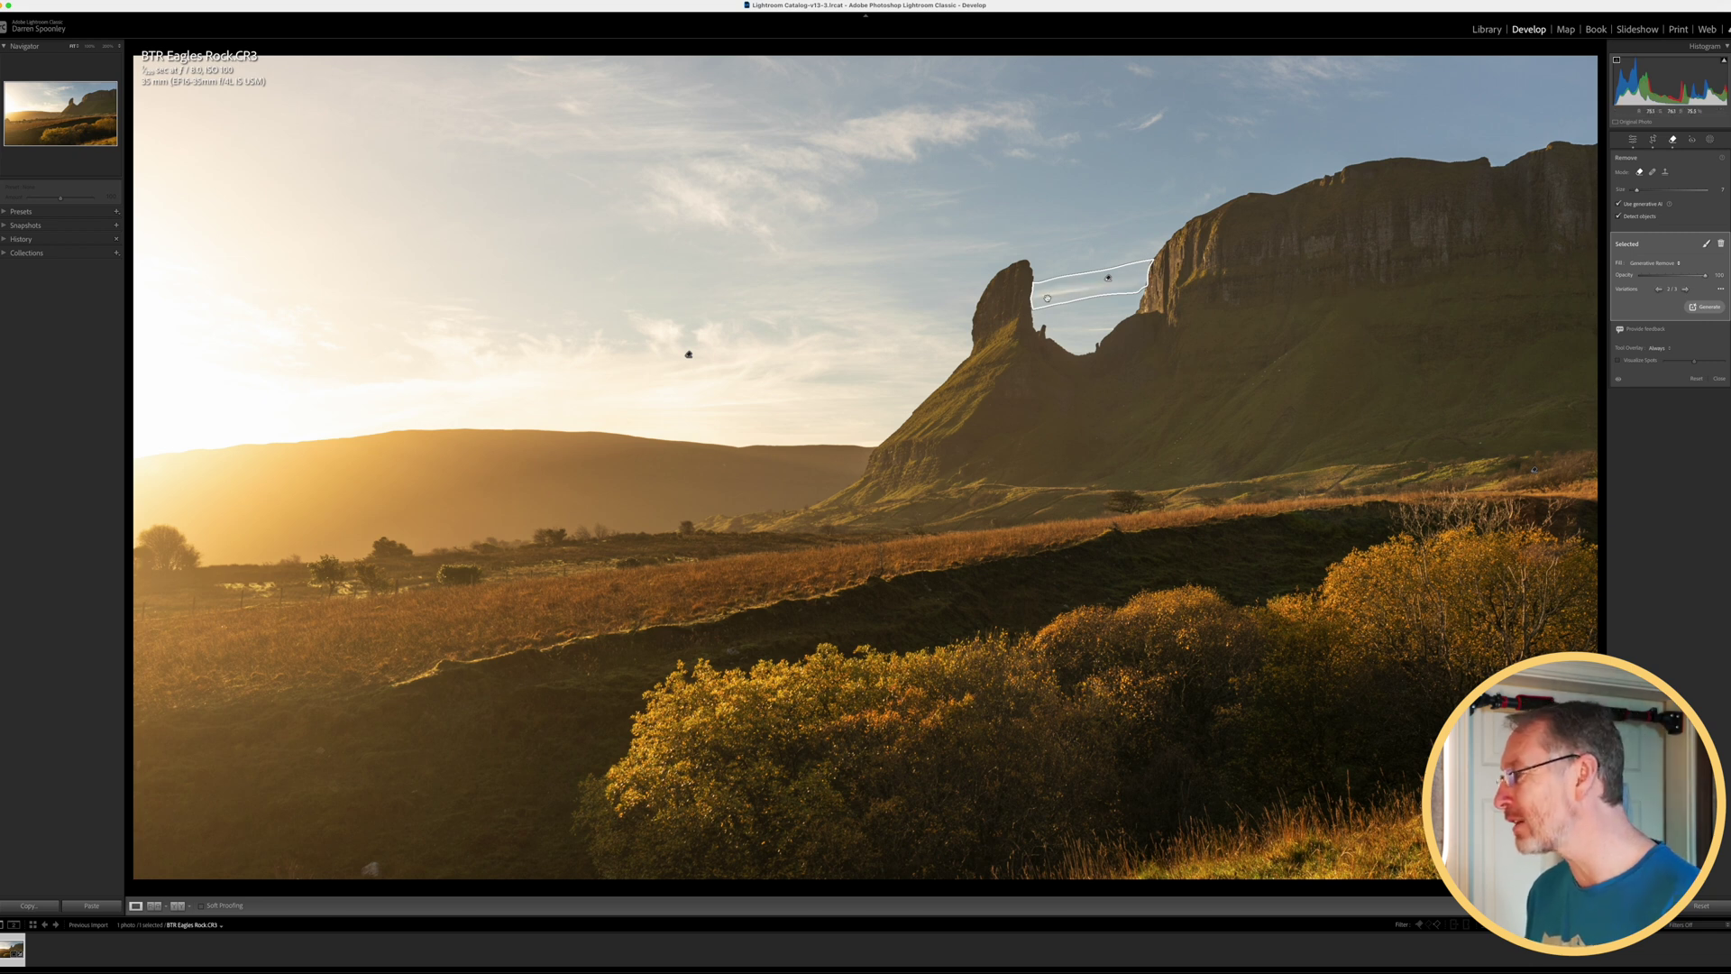
{"action": "left_click", "coordinate": [1686, 290]}
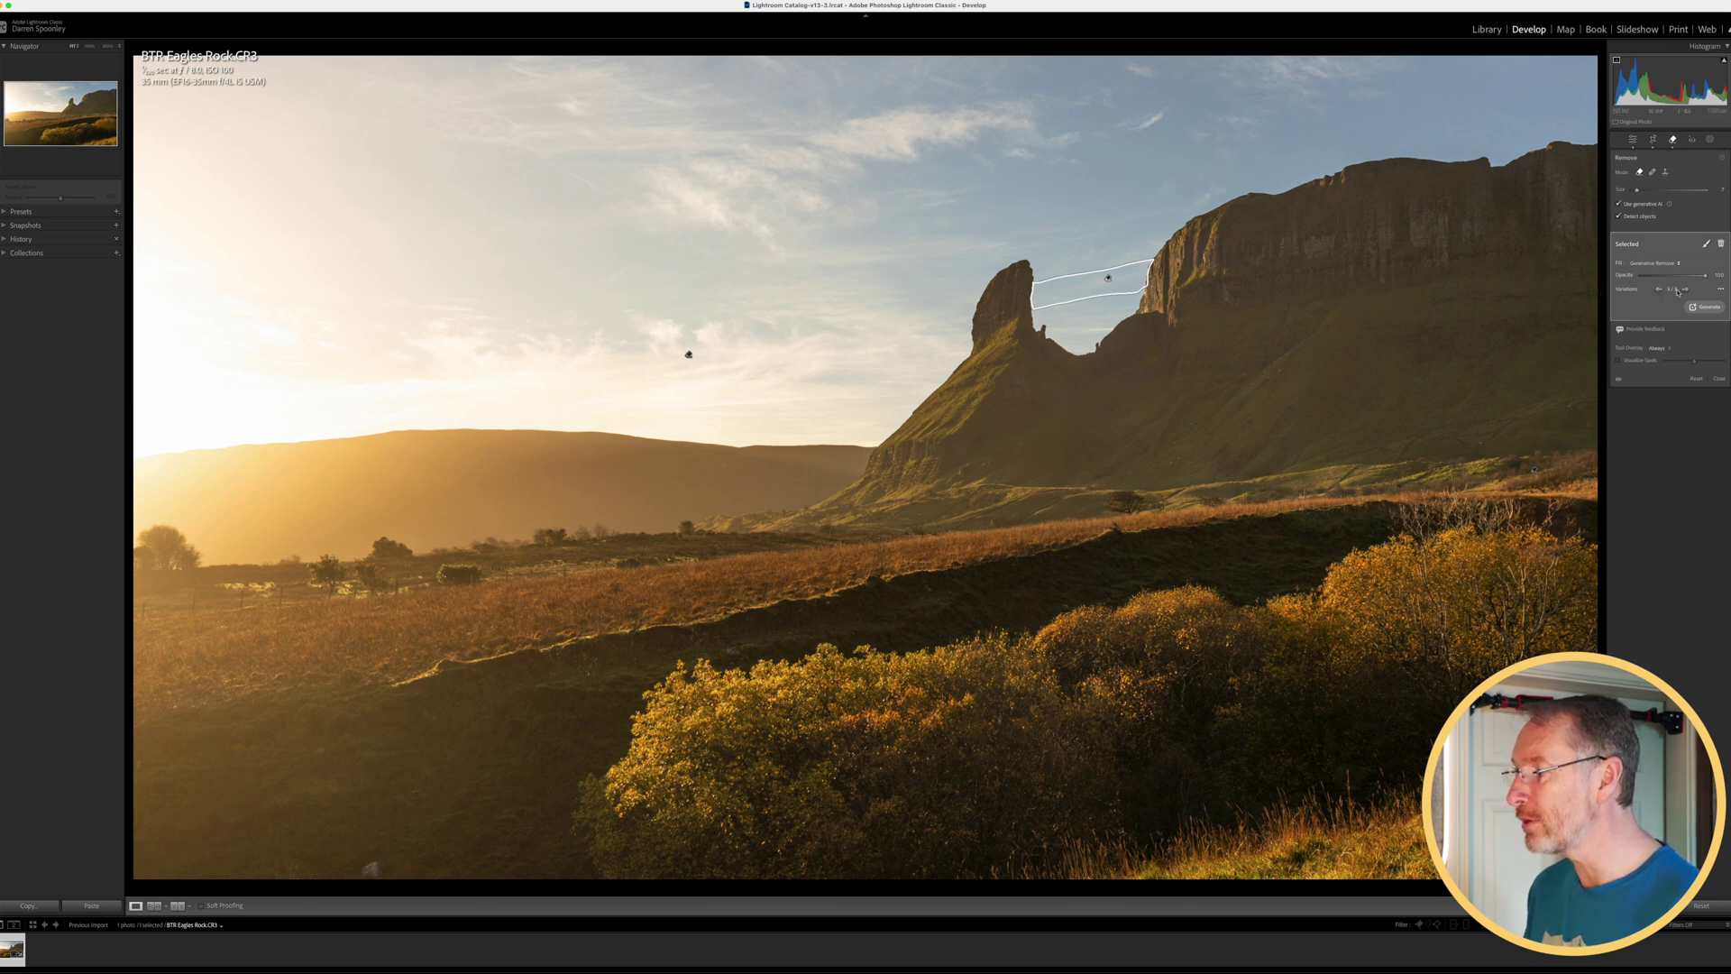
{"action": "left_click", "coordinate": [1661, 291]}
{"action": "left_click", "coordinate": [1660, 290]}
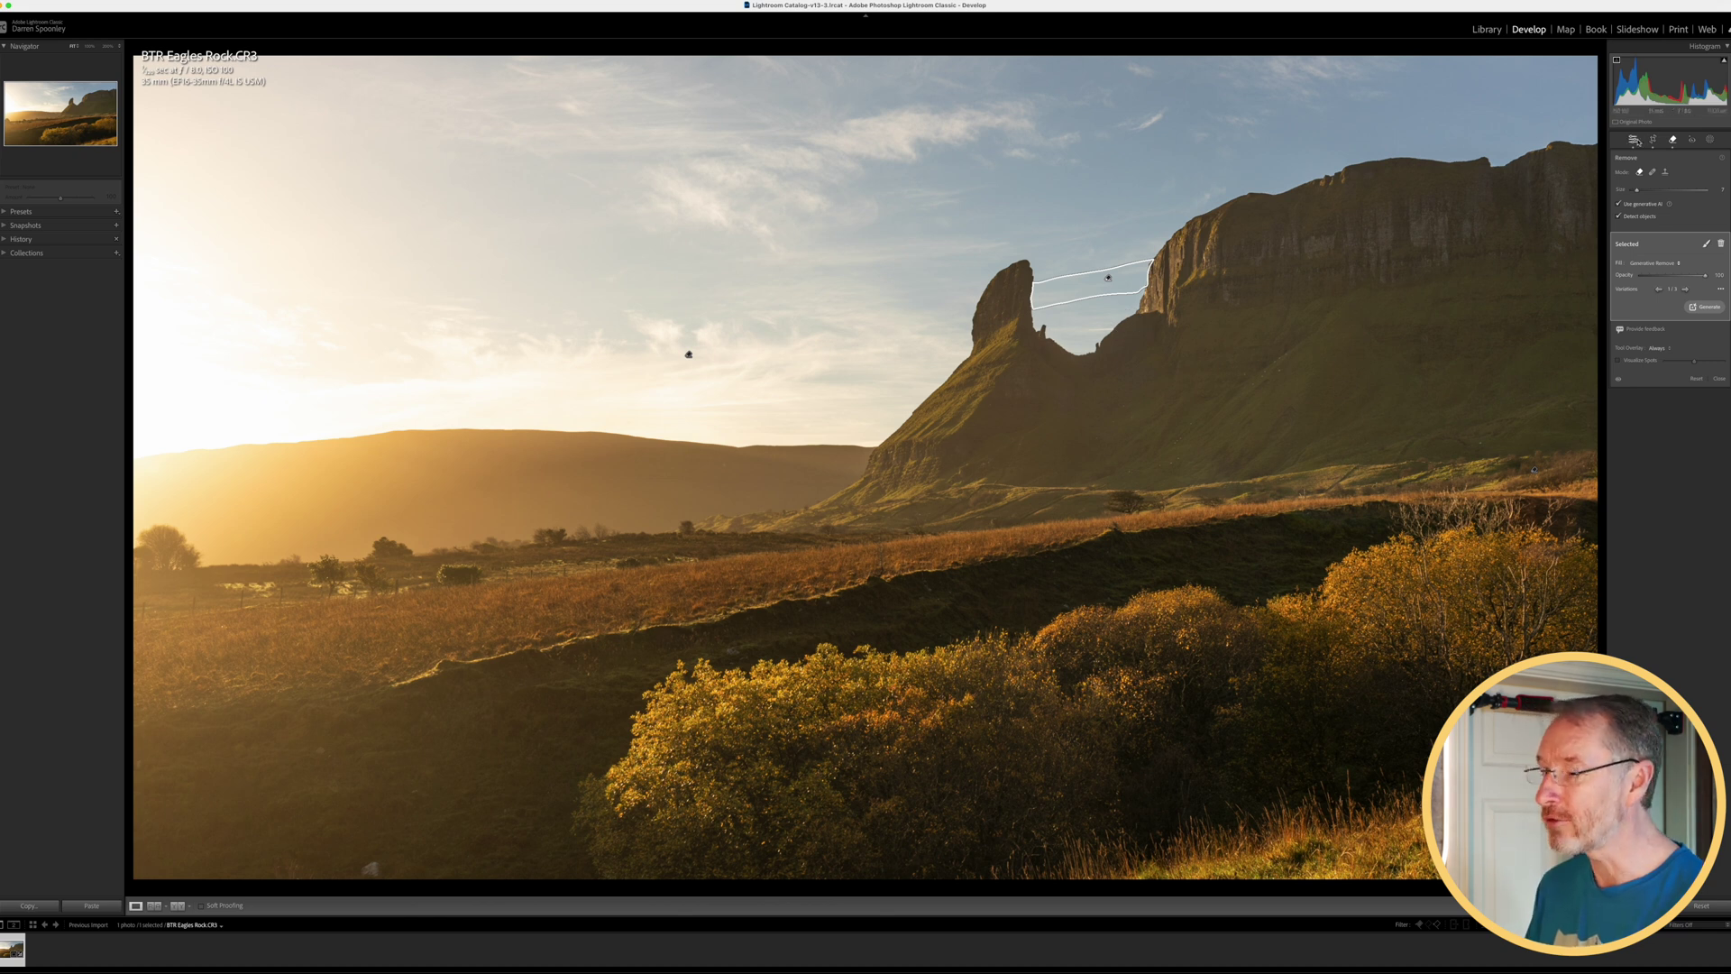
{"action": "left_click", "coordinate": [1634, 141]}
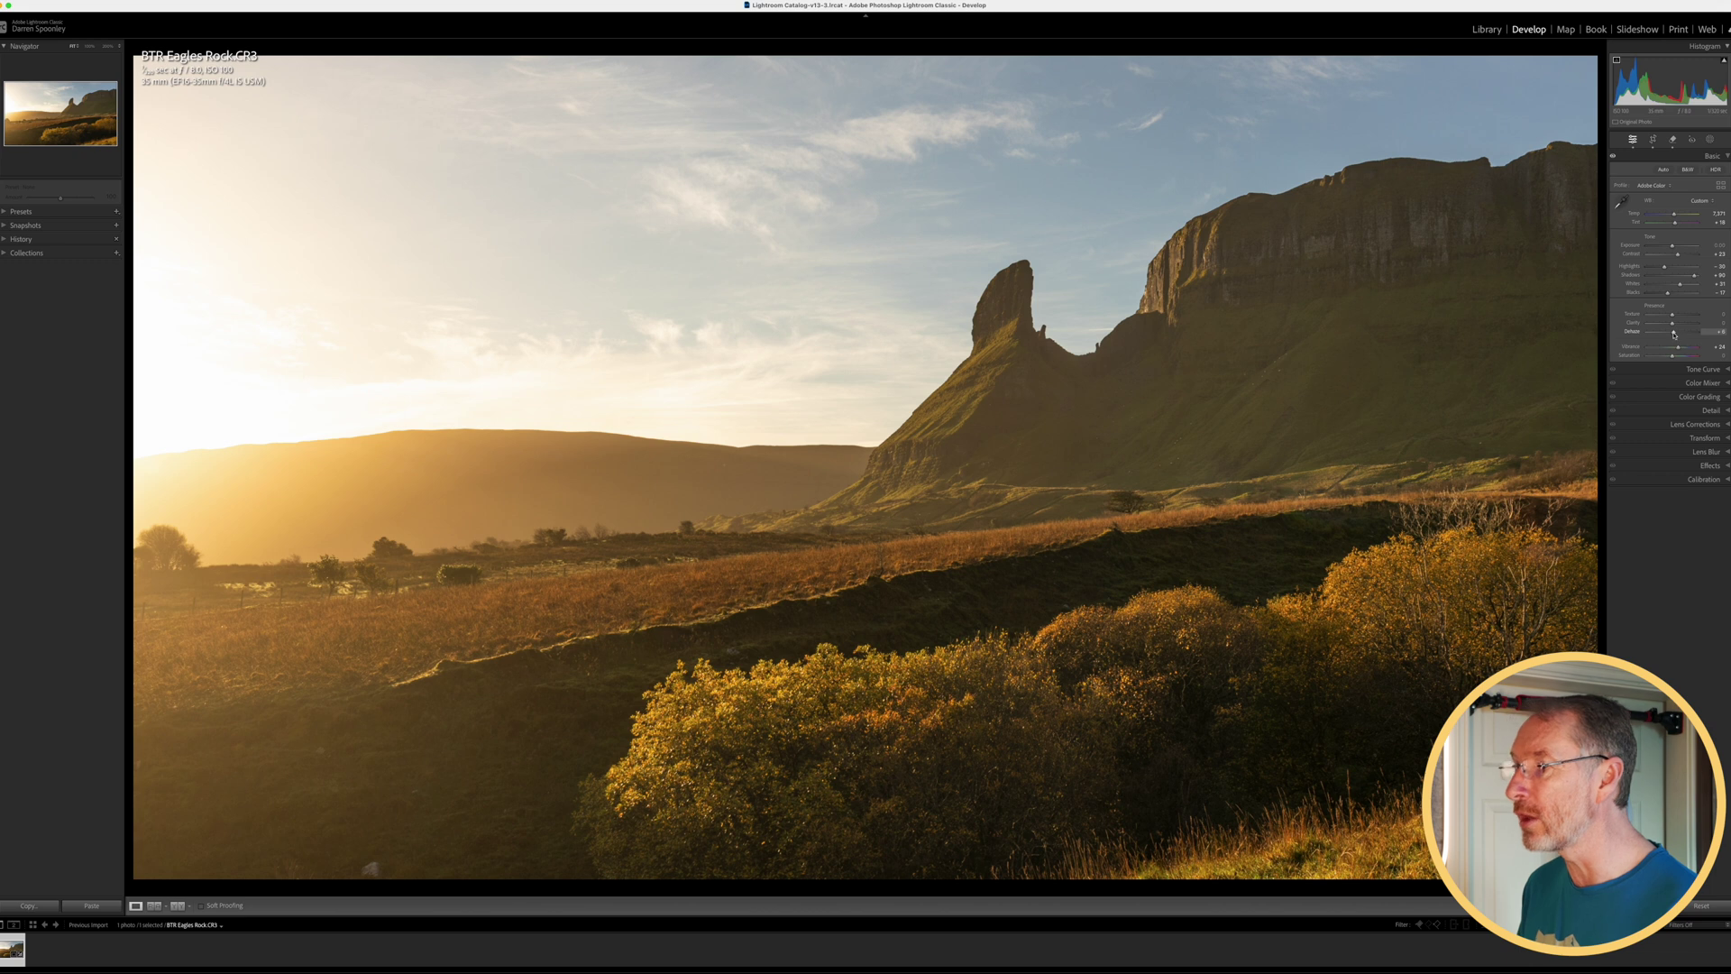
Try Dehaze at its maximum to preview the extreme effect, and set it back to 8
{"action": "left_click_drag", "start_coordinate": [1675, 334], "coordinate": [1699, 333]}
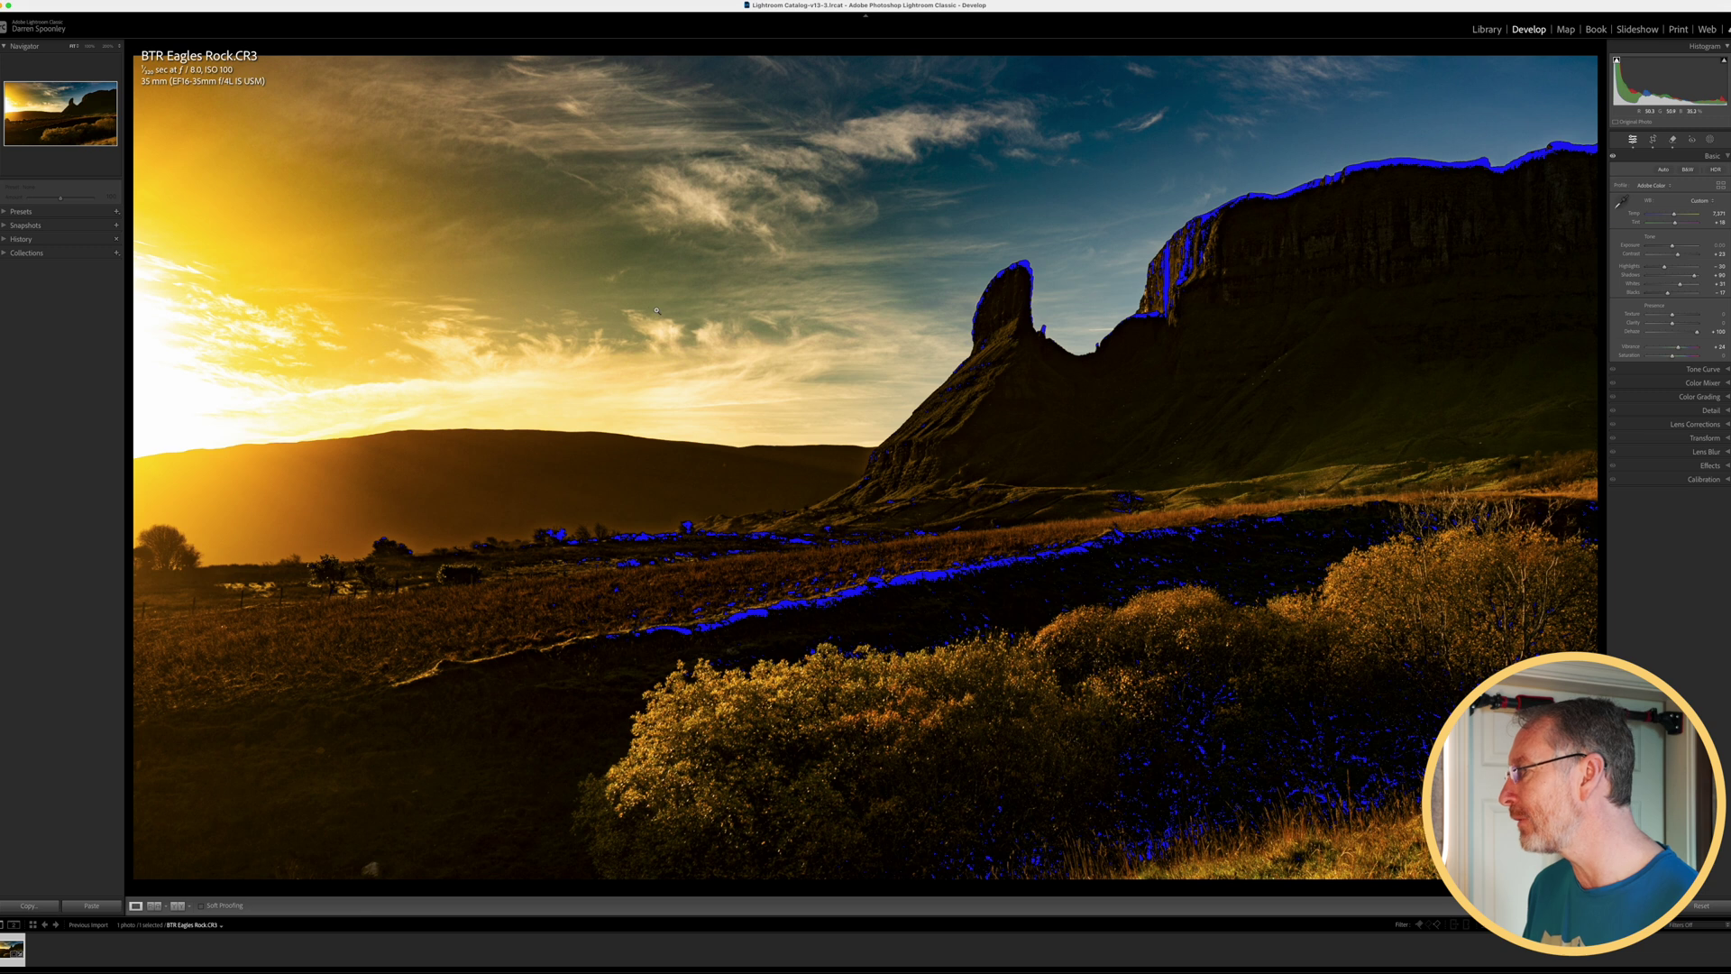
{"action": "left_click", "coordinate": [1721, 332]}
{"action": "type", "text": "8"}
{"action": "key", "text": "Return"}
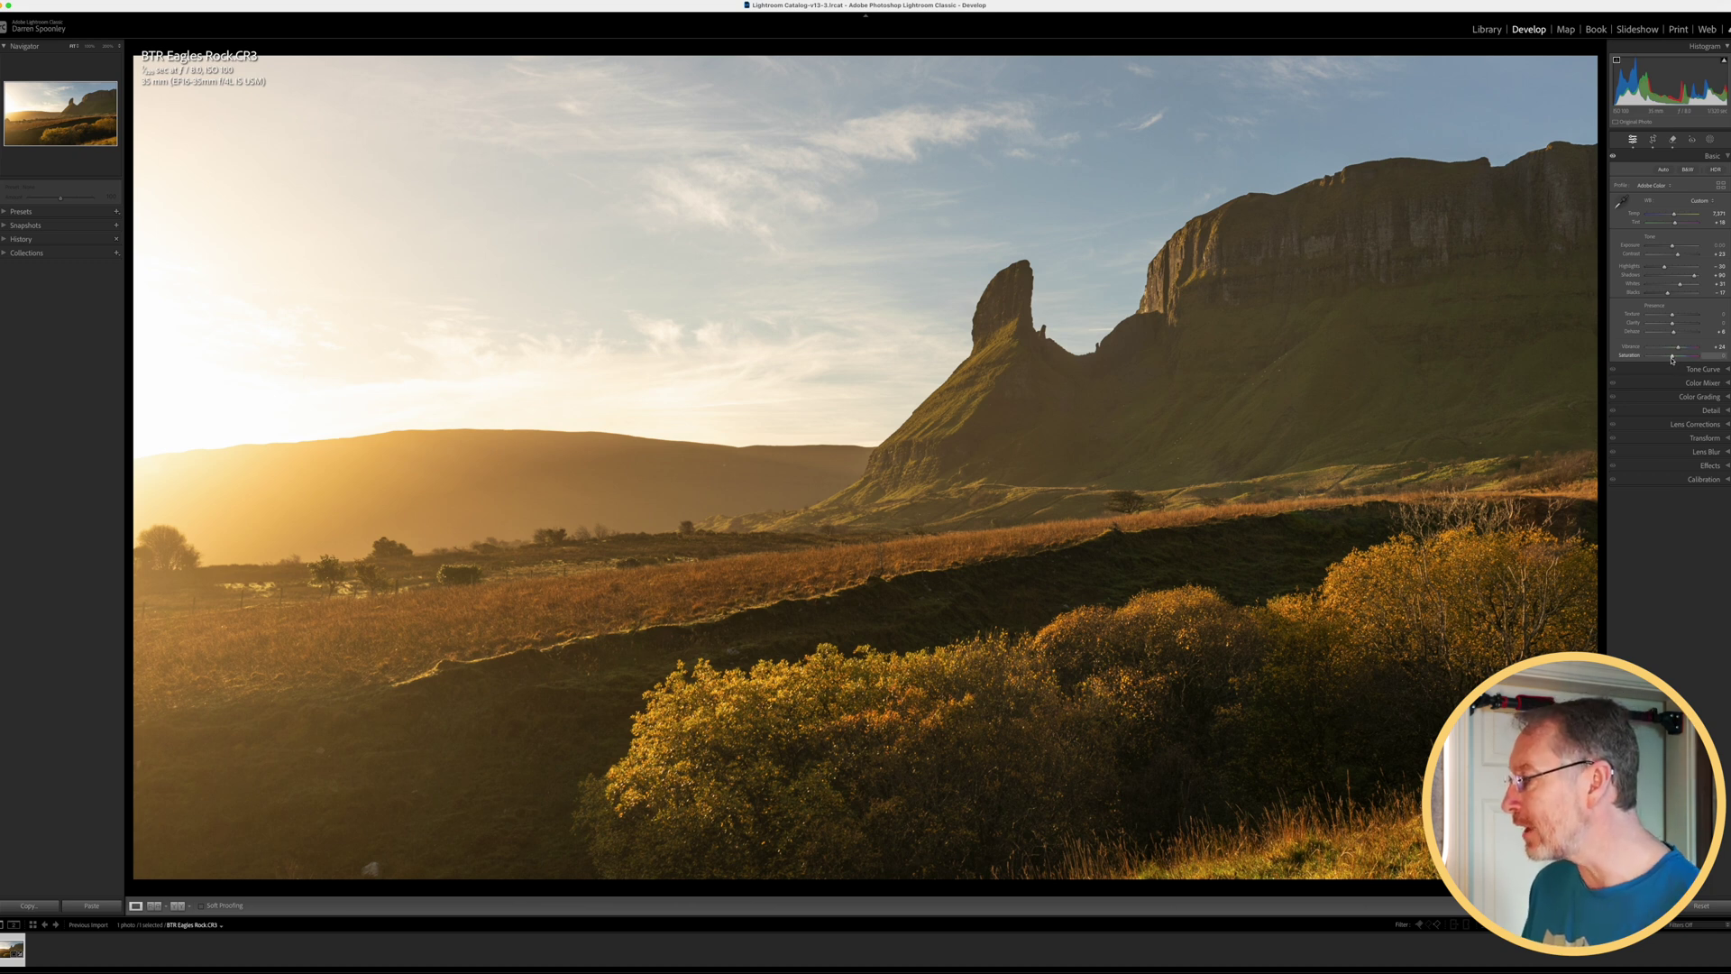
Raise the overall Saturation slightly
{"action": "left_click_drag", "start_coordinate": [1673, 357], "coordinate": [1677, 357]}
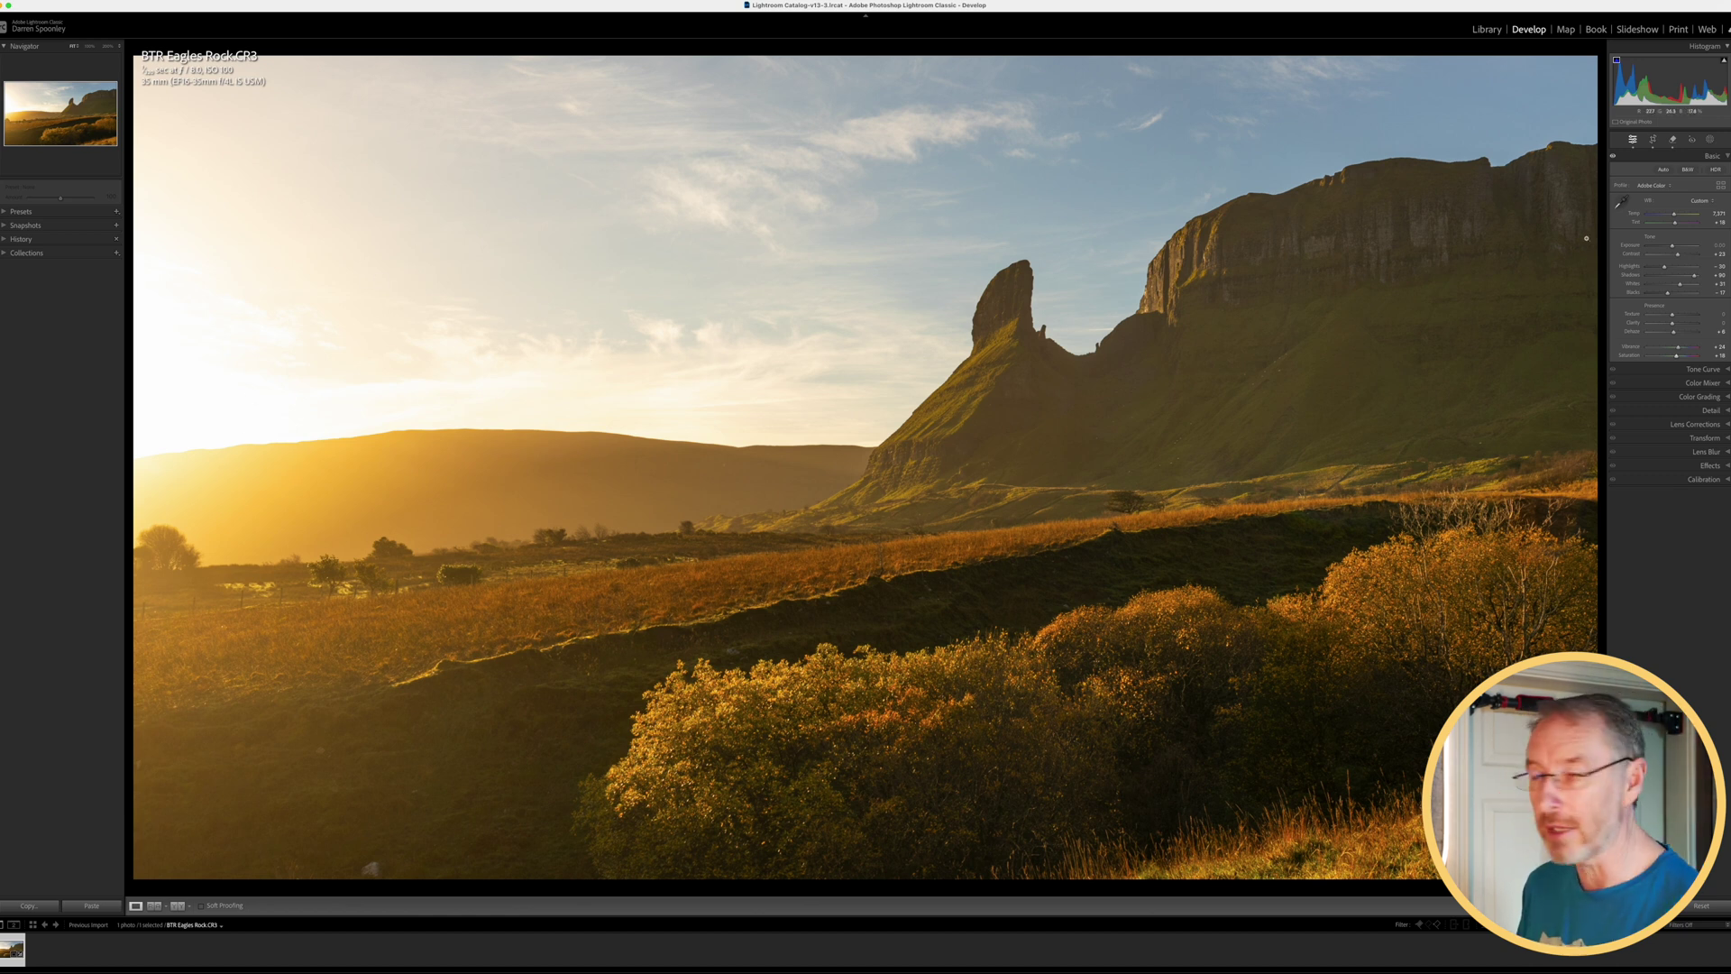
Create a Select Sky mask and intersect it with a second Select Sky mask to refine its edges
{"action": "left_click", "coordinate": [1710, 140]}
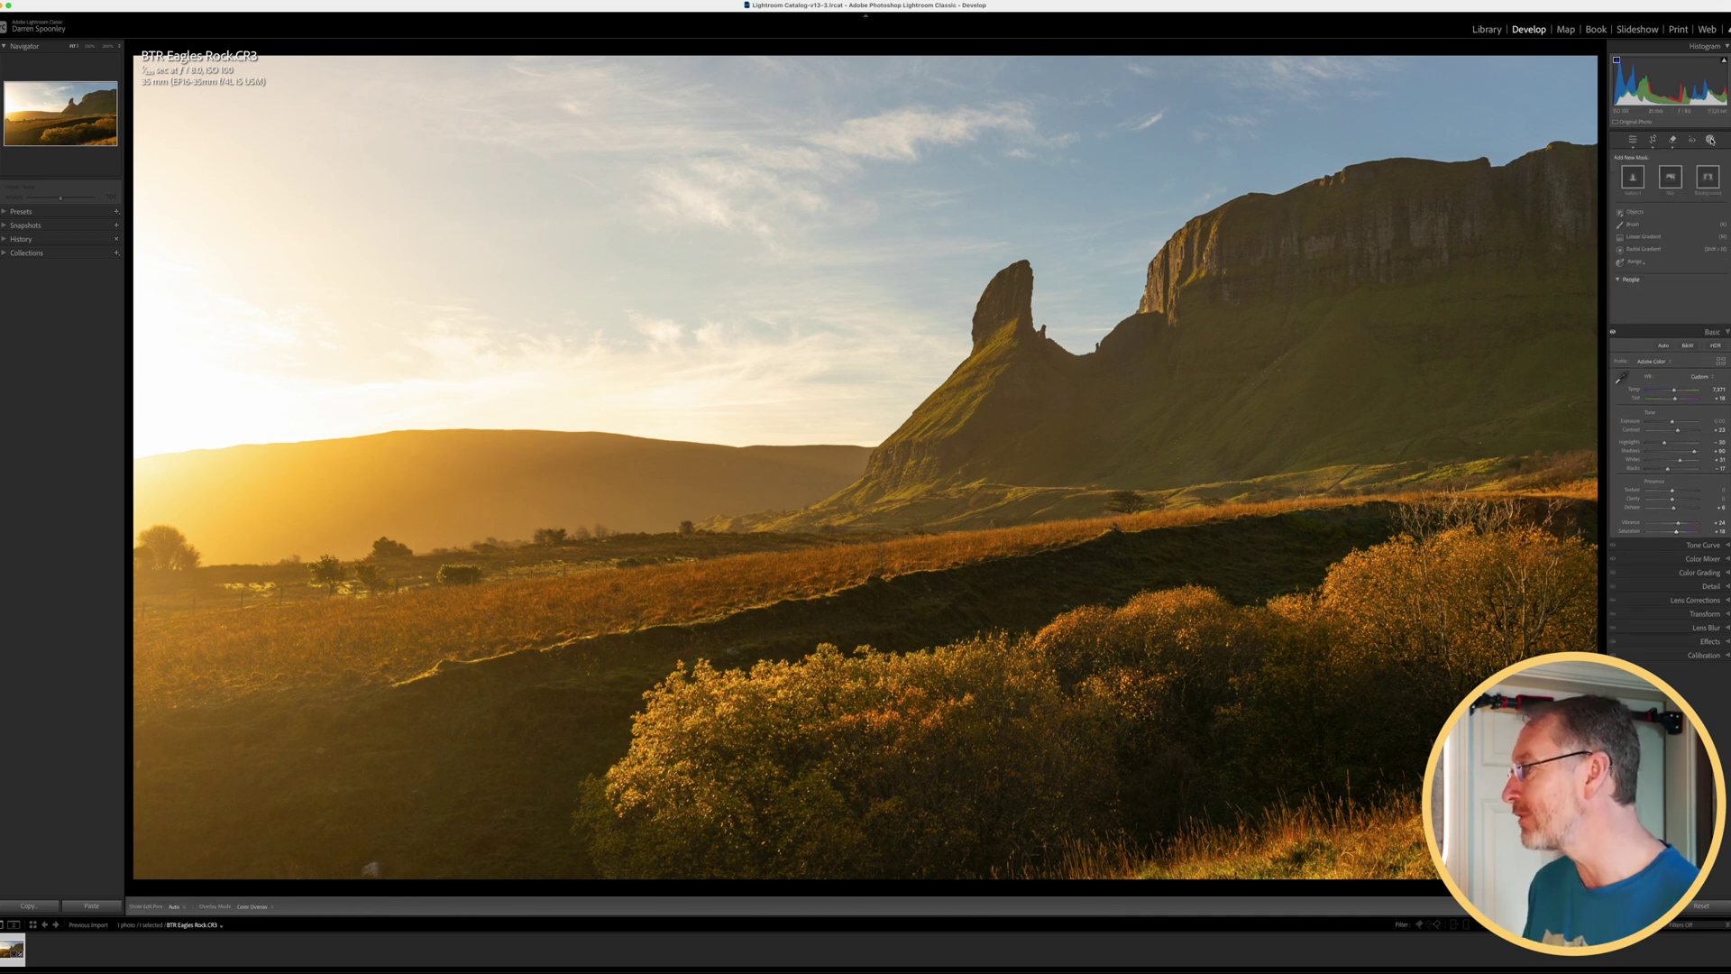
{"action": "left_click", "coordinate": [1670, 178]}
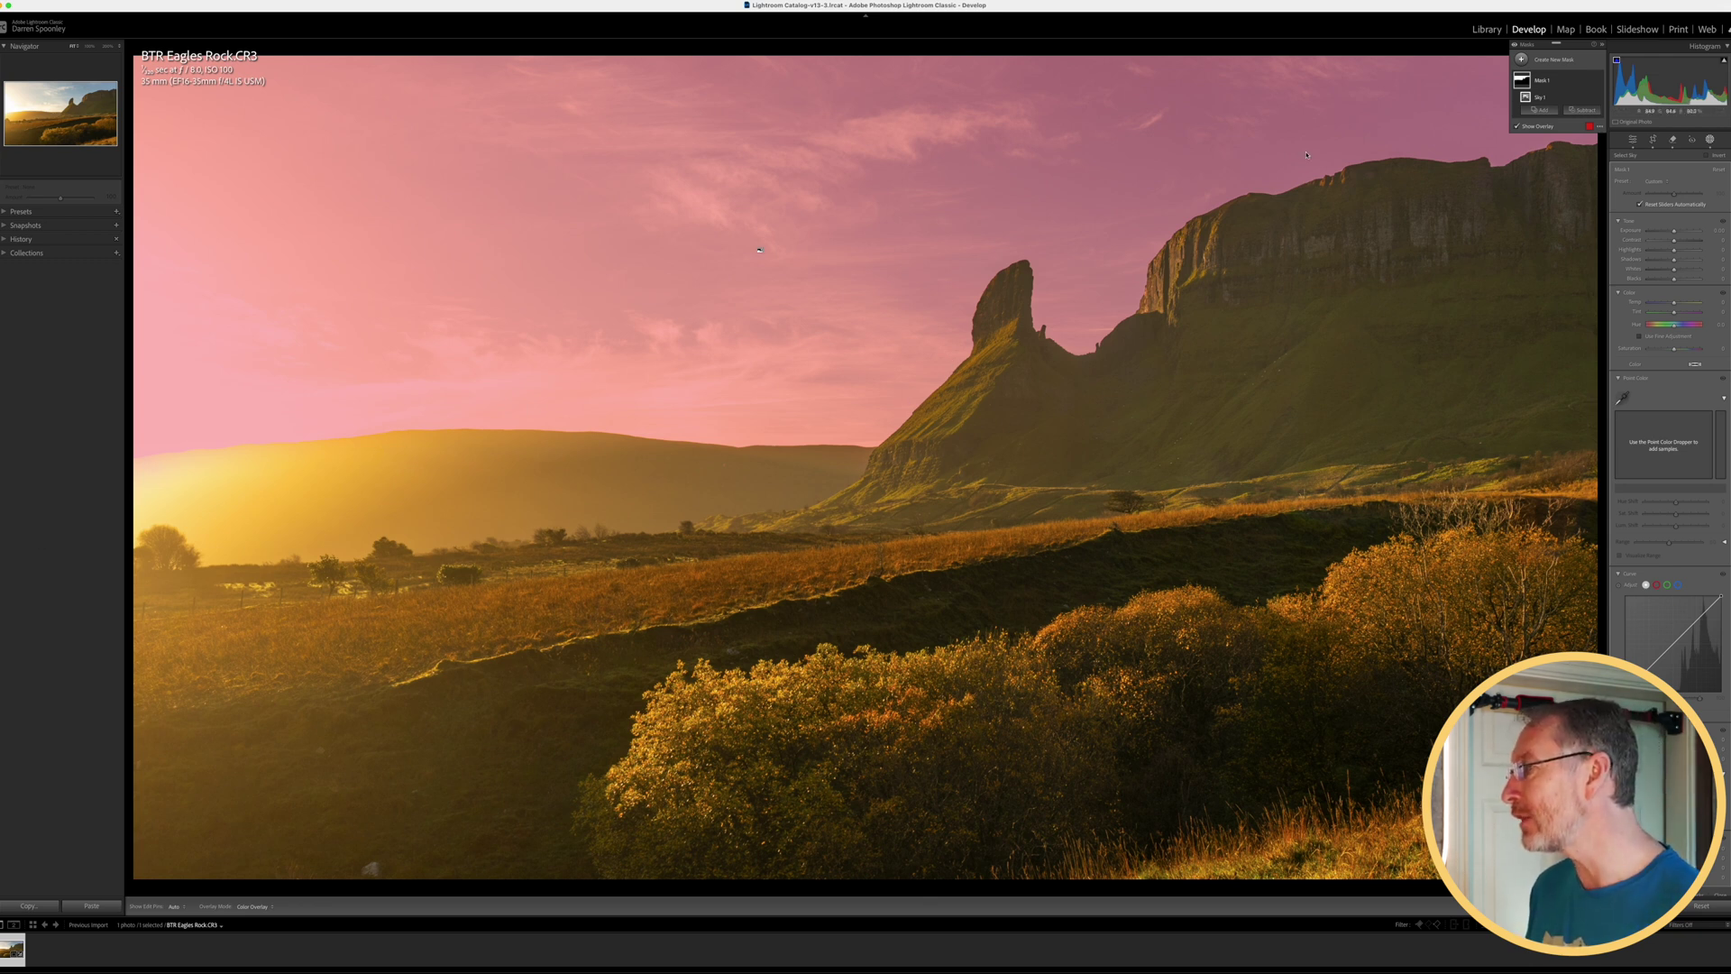
{"action": "left_click", "coordinate": [1590, 82]}
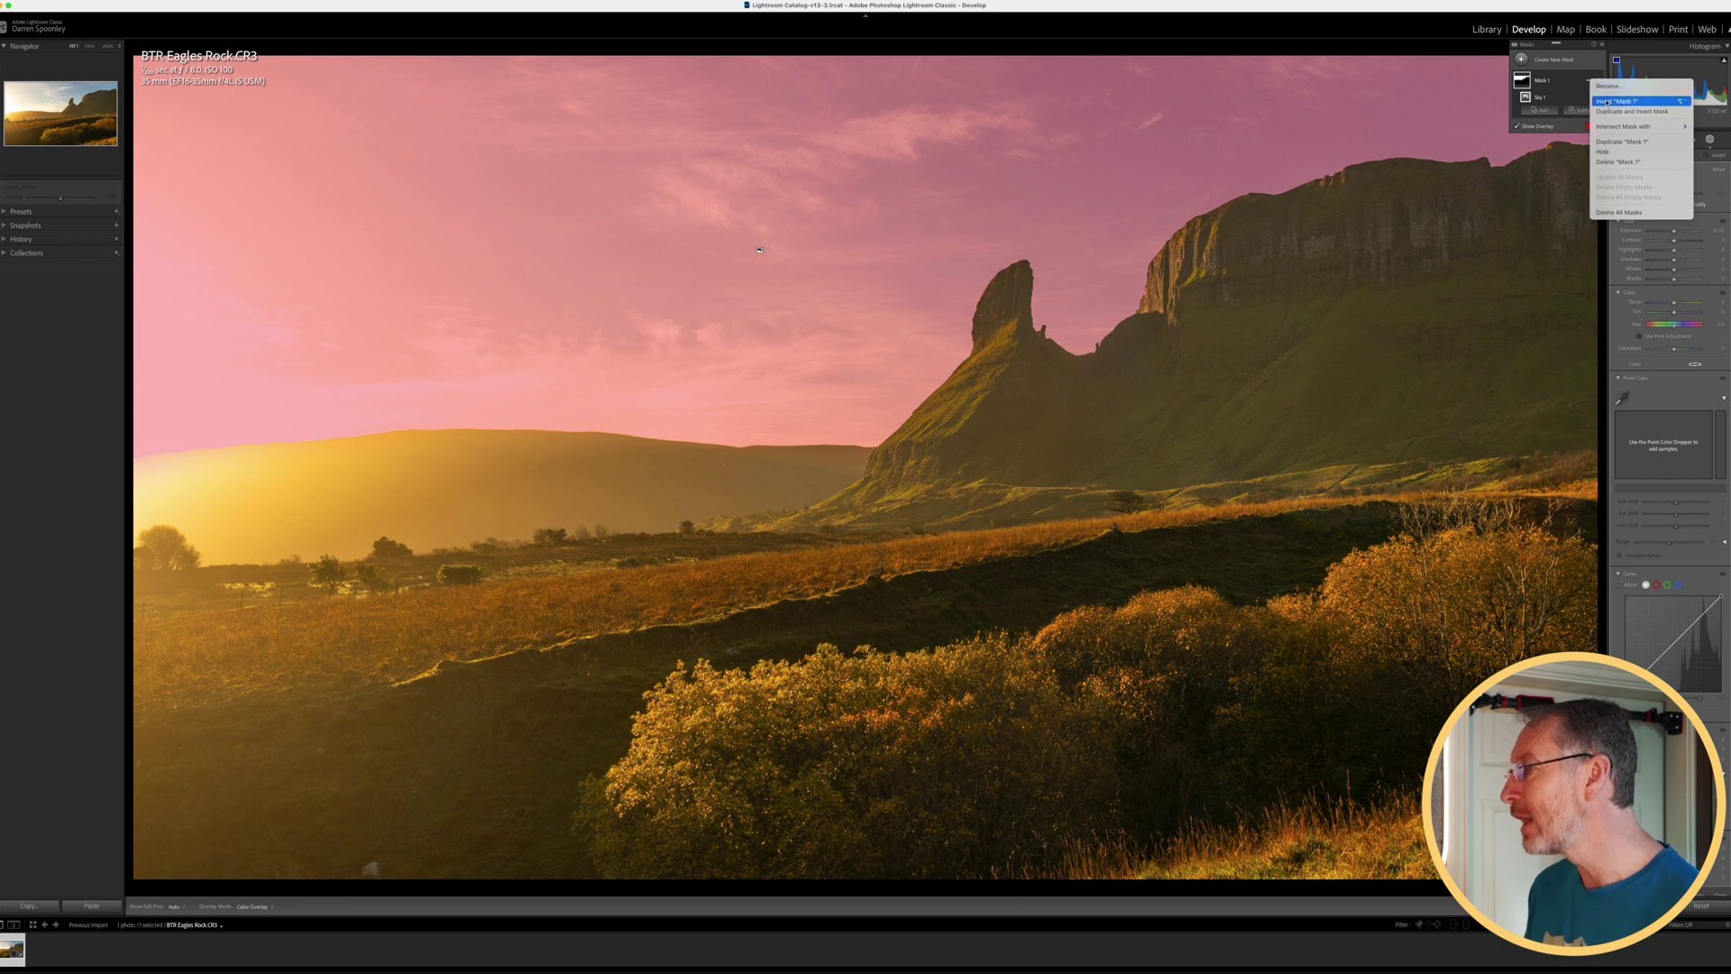
{"action": "mouse_move", "coordinate": [1608, 127]}
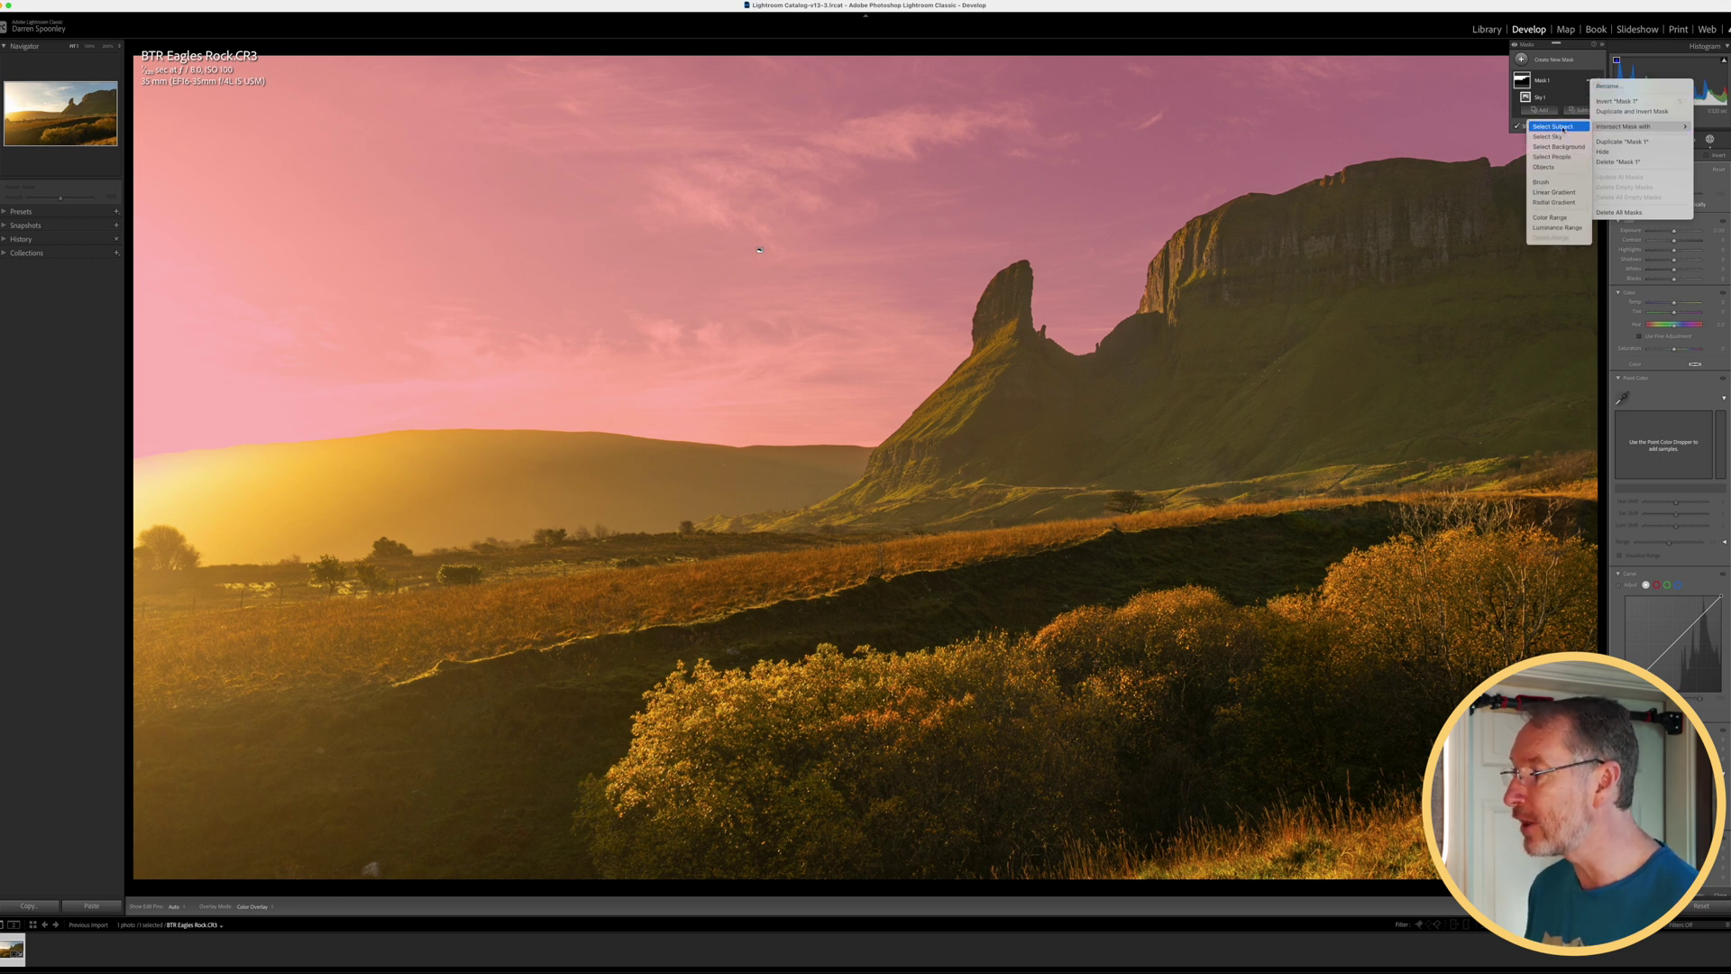
{"action": "left_click", "coordinate": [1547, 137]}
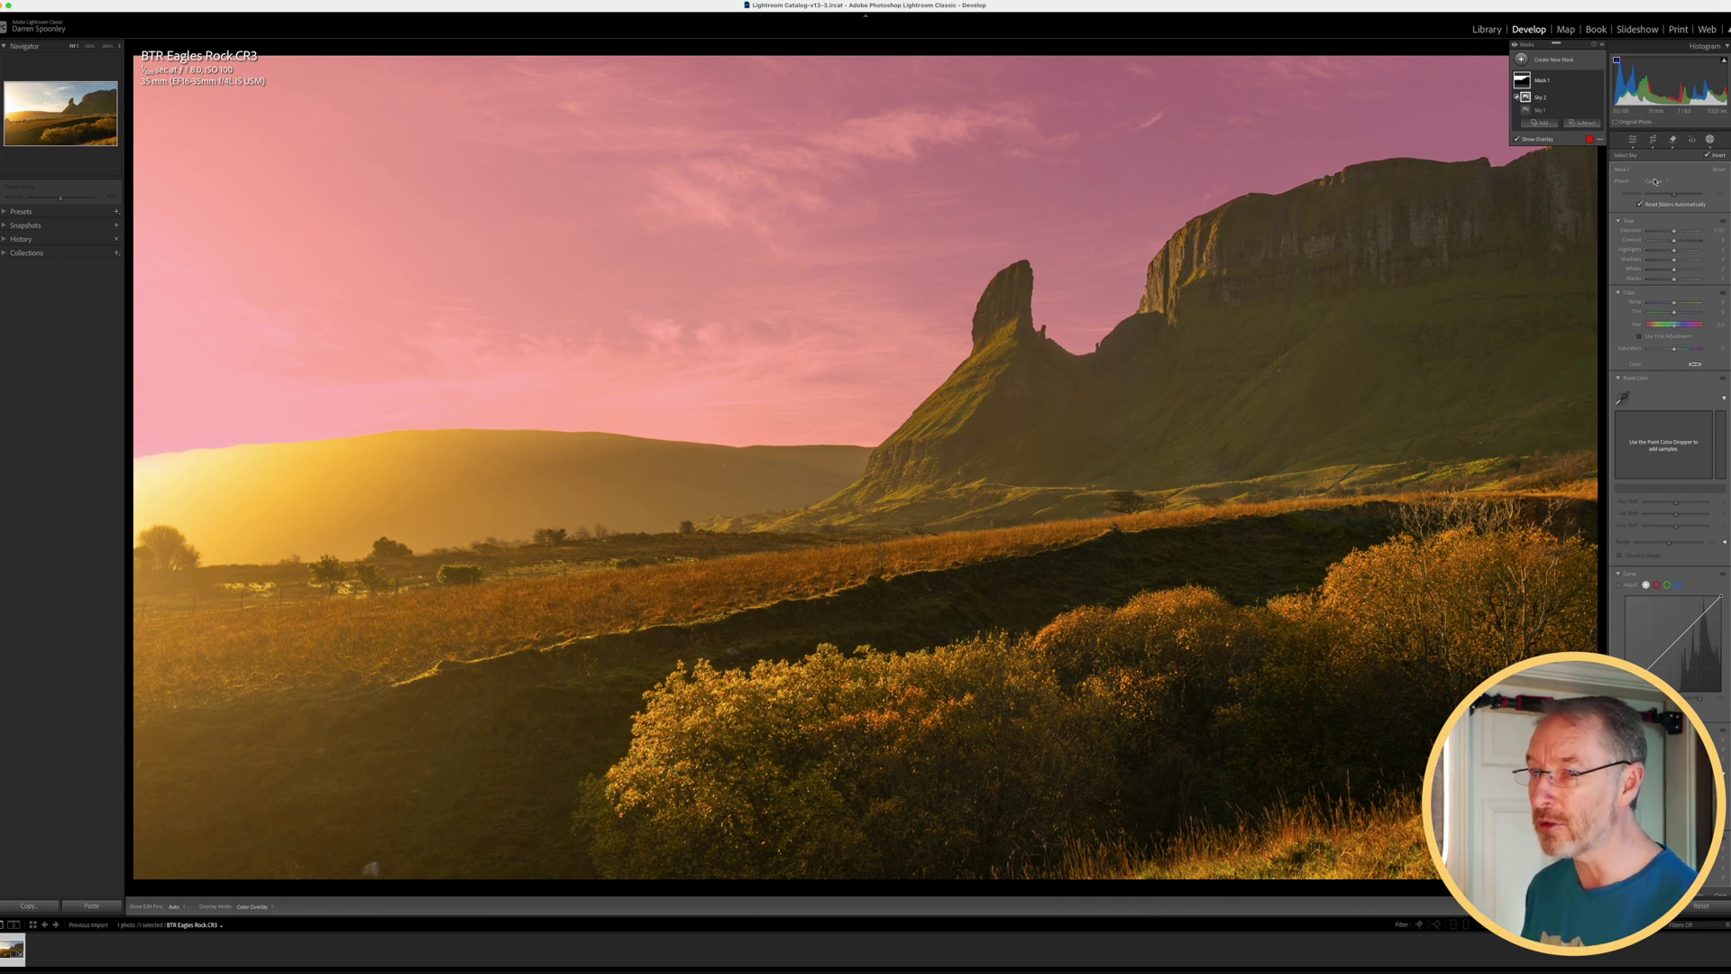
Try a strongly lowered Exposure on the sky mask to check its edges, and return the slider to its neutral position
{"action": "left_click_drag", "start_coordinate": [1674, 233], "coordinate": [1645, 231]}
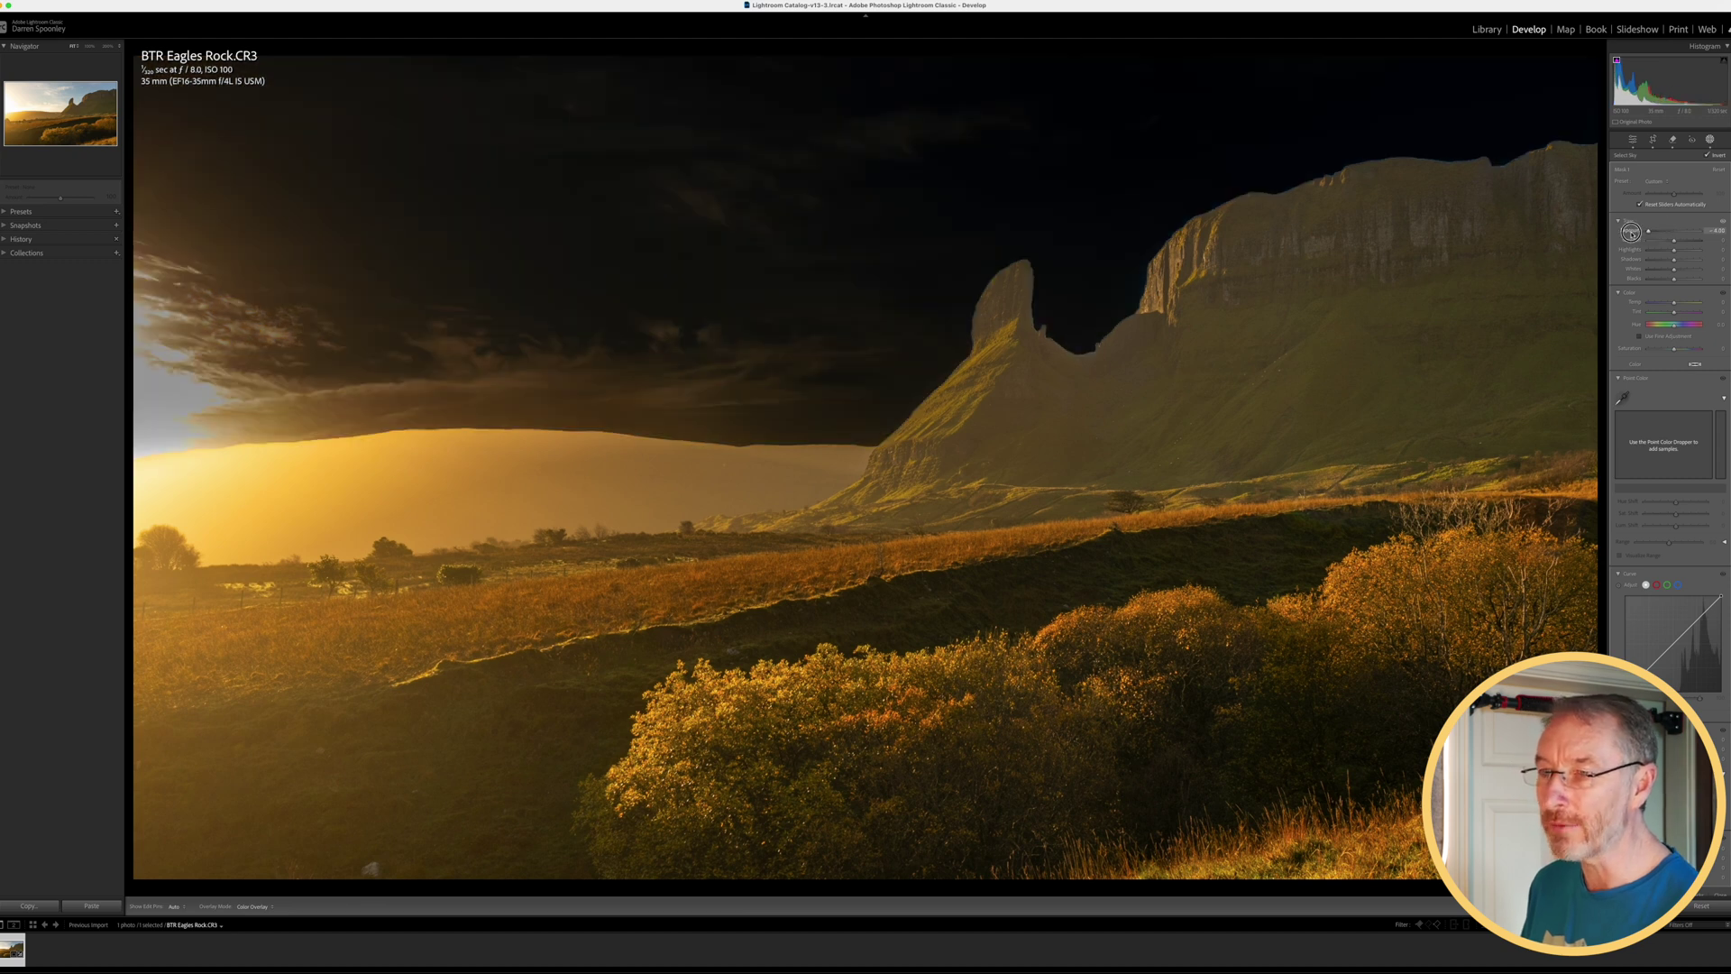
{"action": "left_click_drag", "start_coordinate": [1649, 231], "coordinate": [1672, 232]}
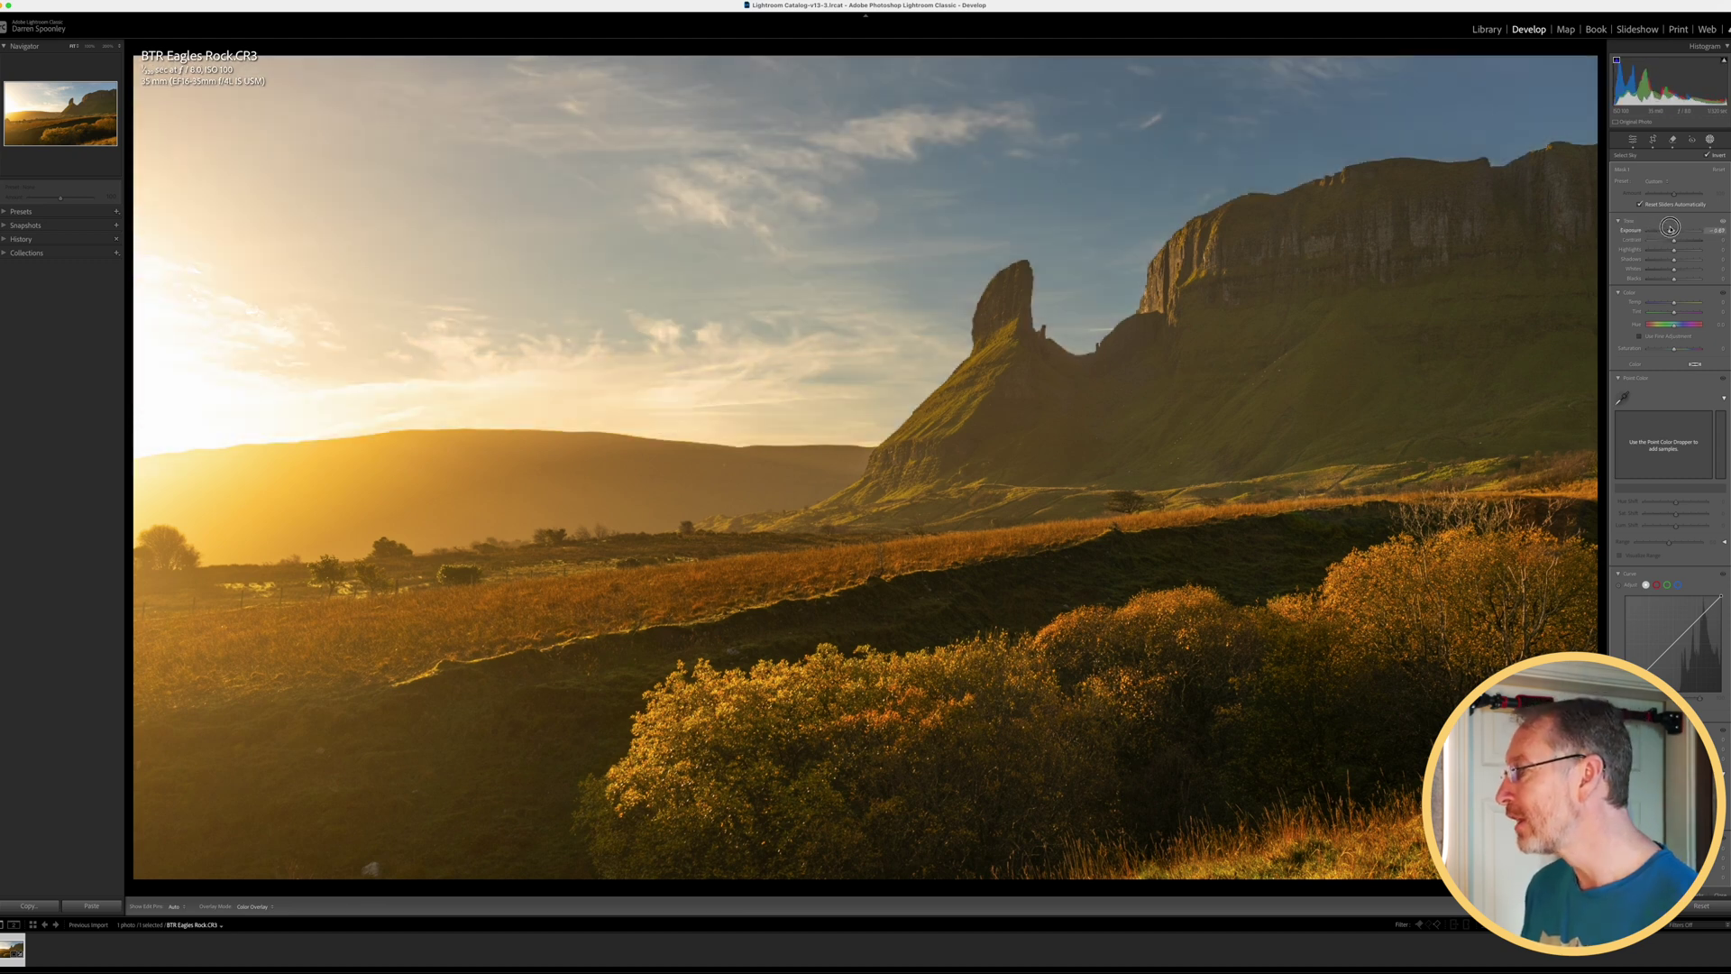
{"action": "key", "text": "o"}
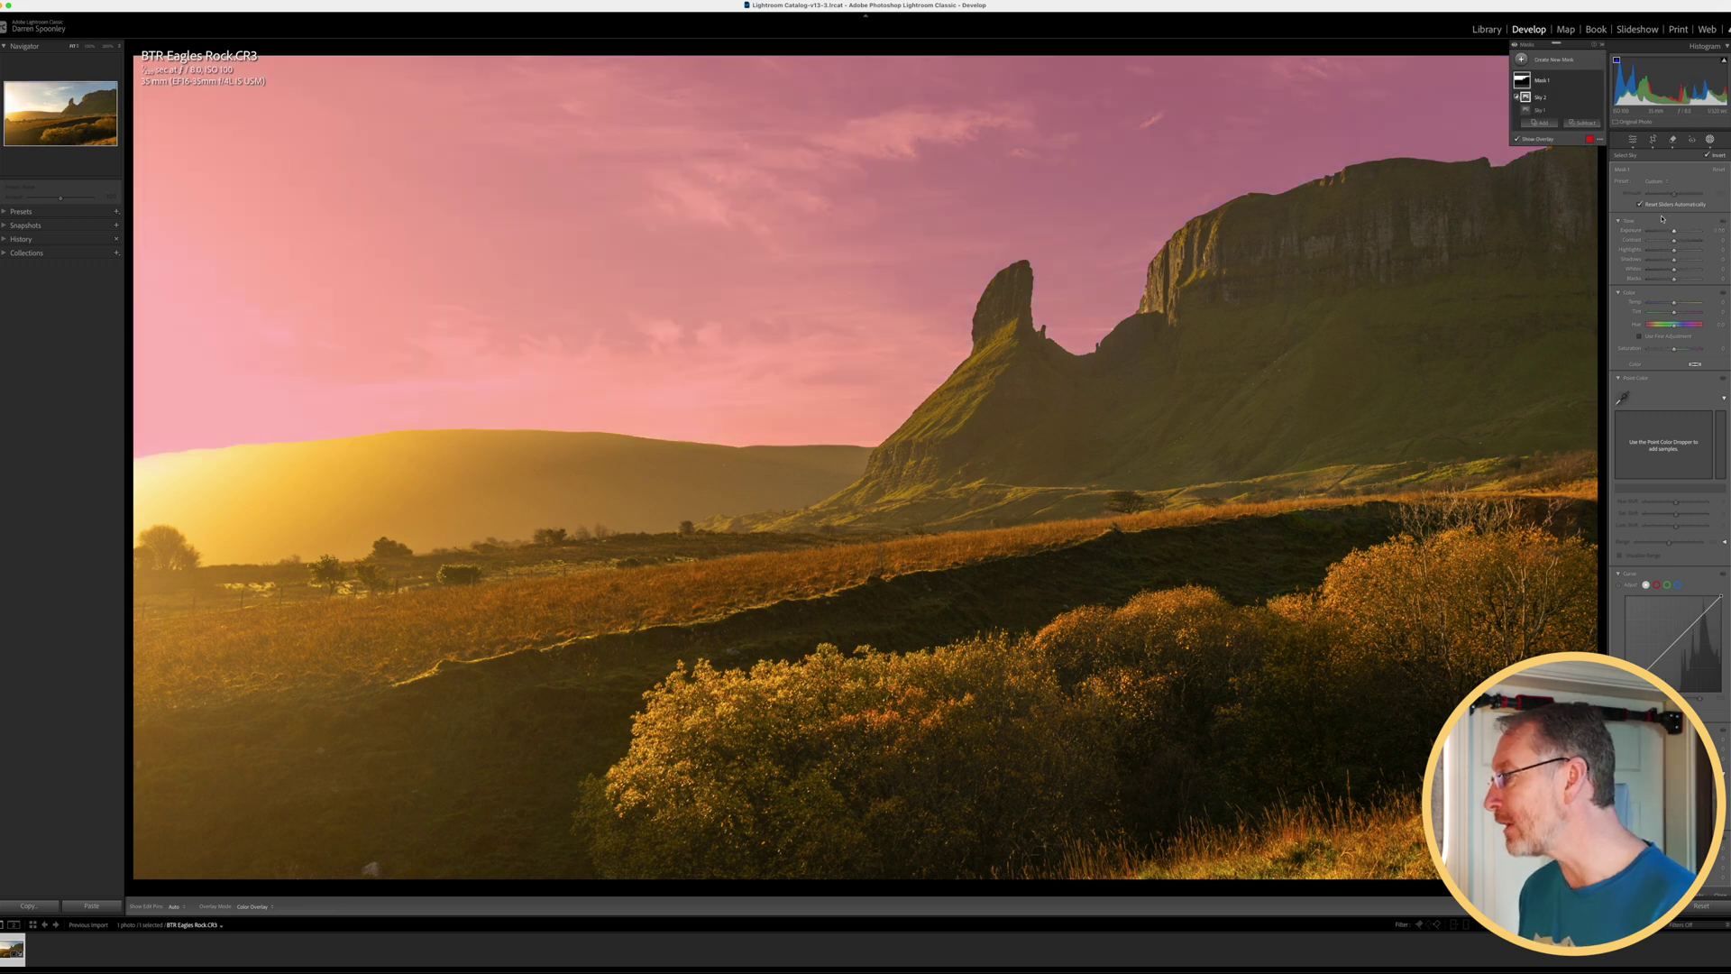
Warm the masked sky by raising its Temp slightly, and return to the global adjustments
{"action": "left_click_drag", "start_coordinate": [1675, 304], "coordinate": [1679, 305]}
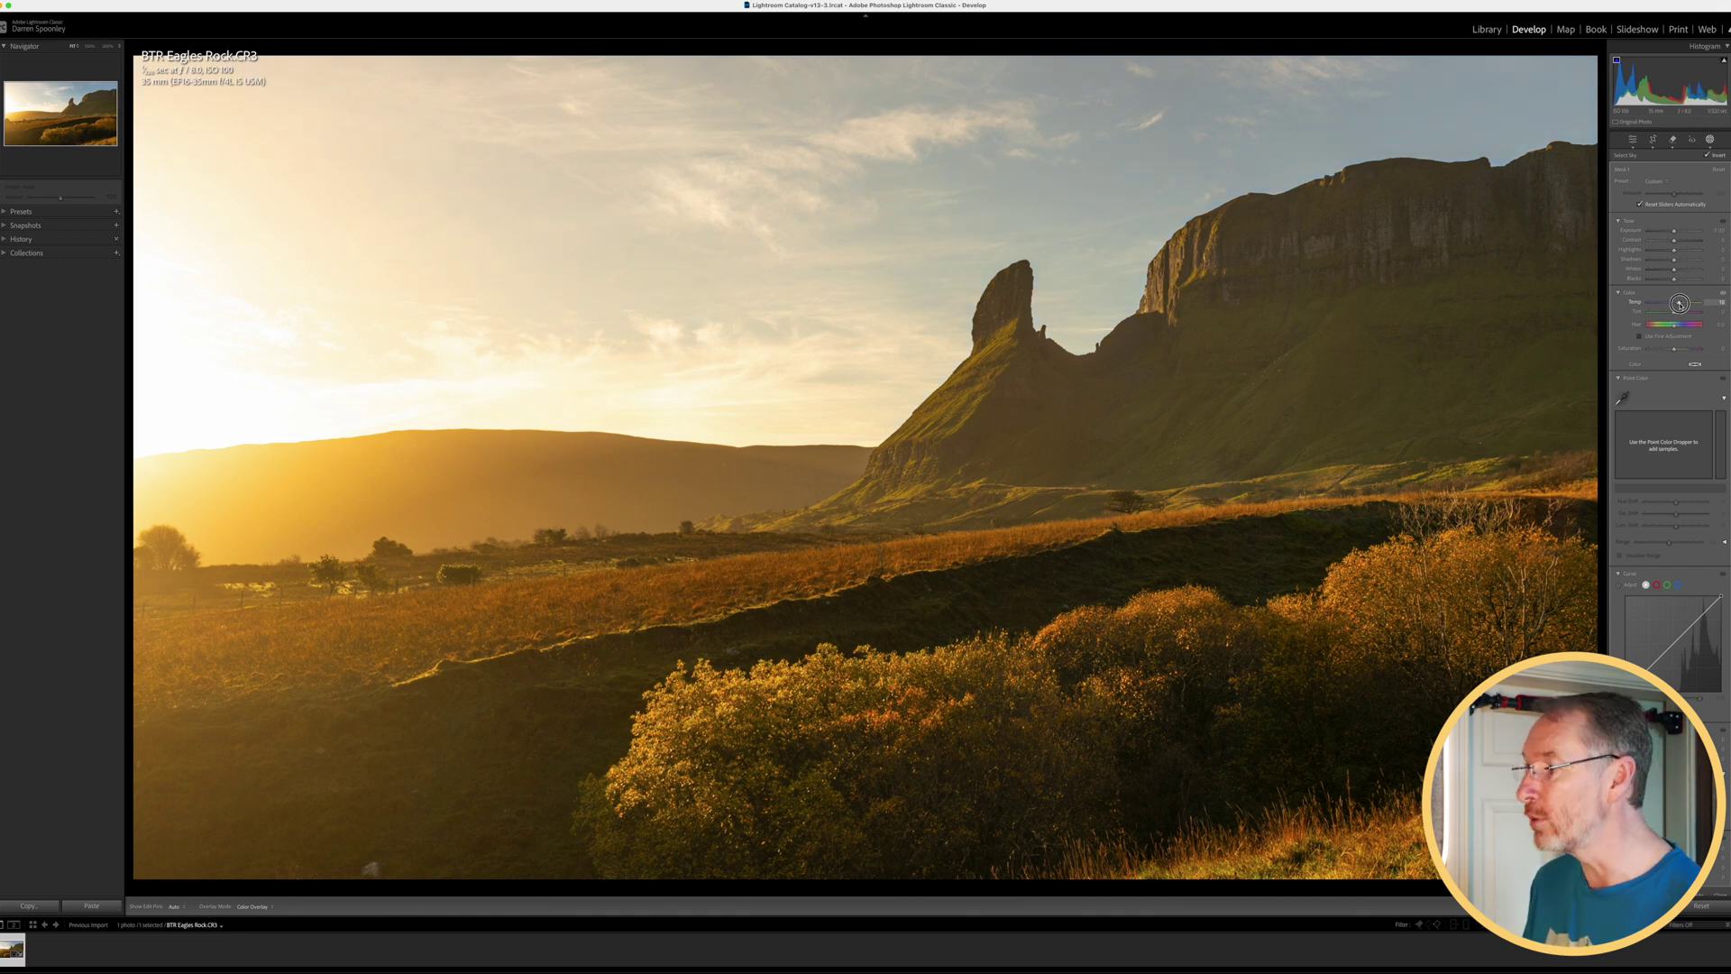
{"action": "left_click_drag", "start_coordinate": [1679, 304], "coordinate": [1680, 305]}
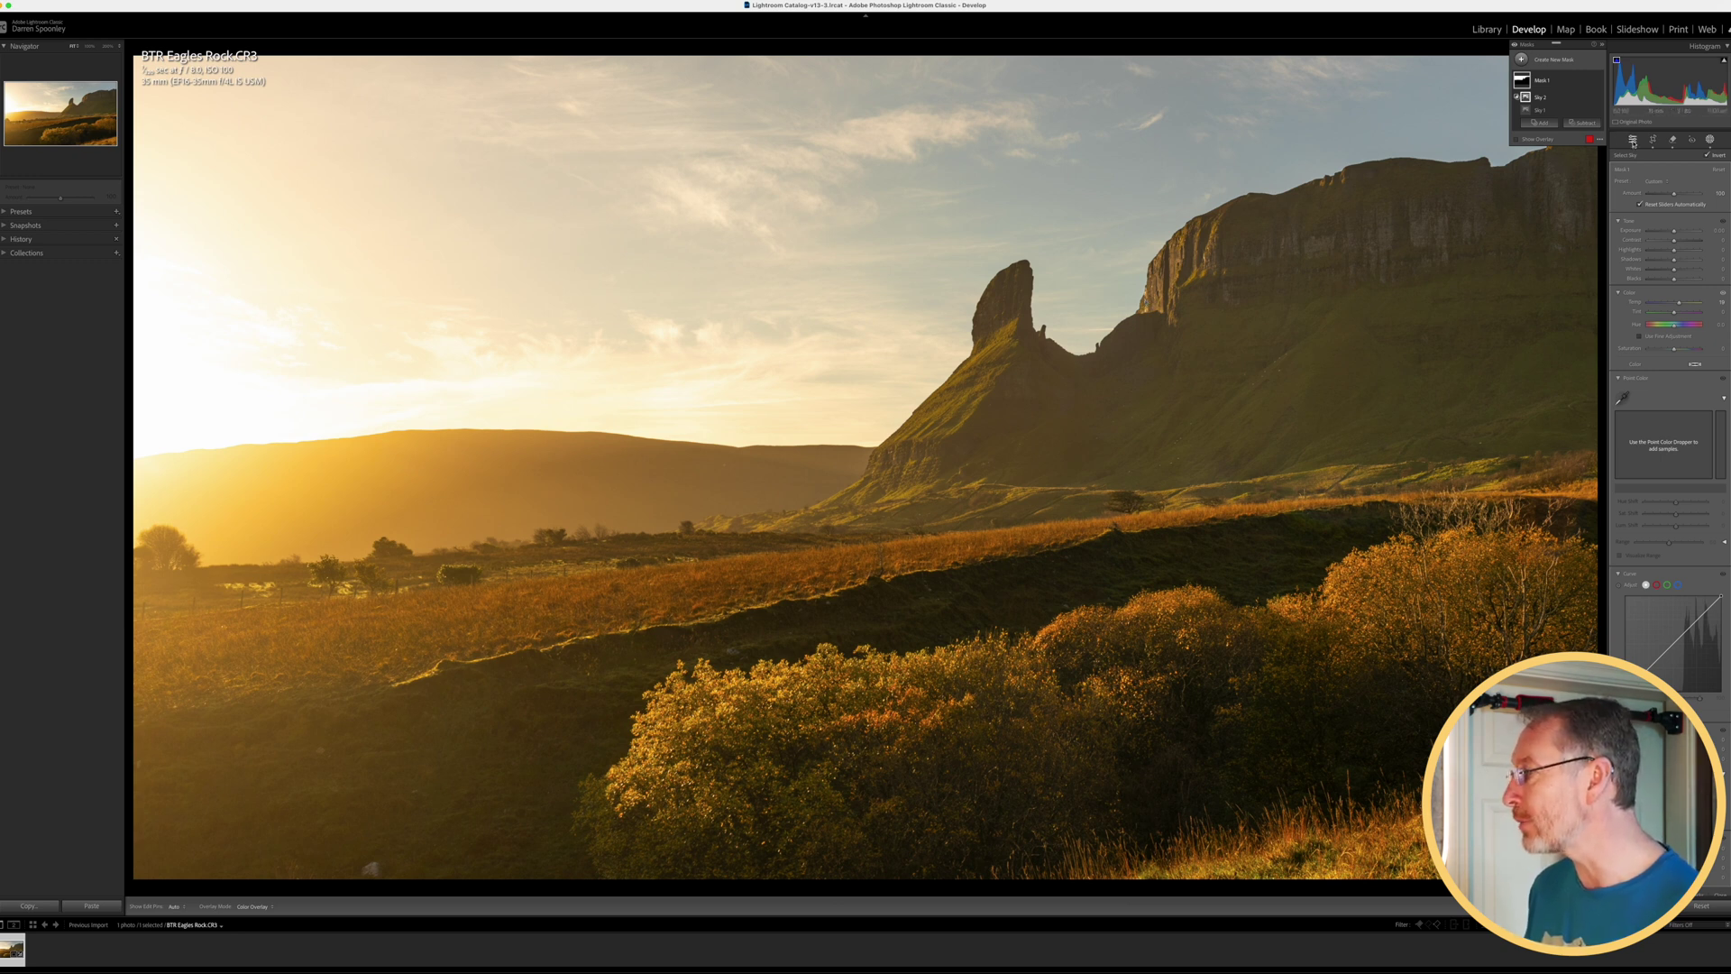
{"action": "left_click", "coordinate": [1633, 141]}
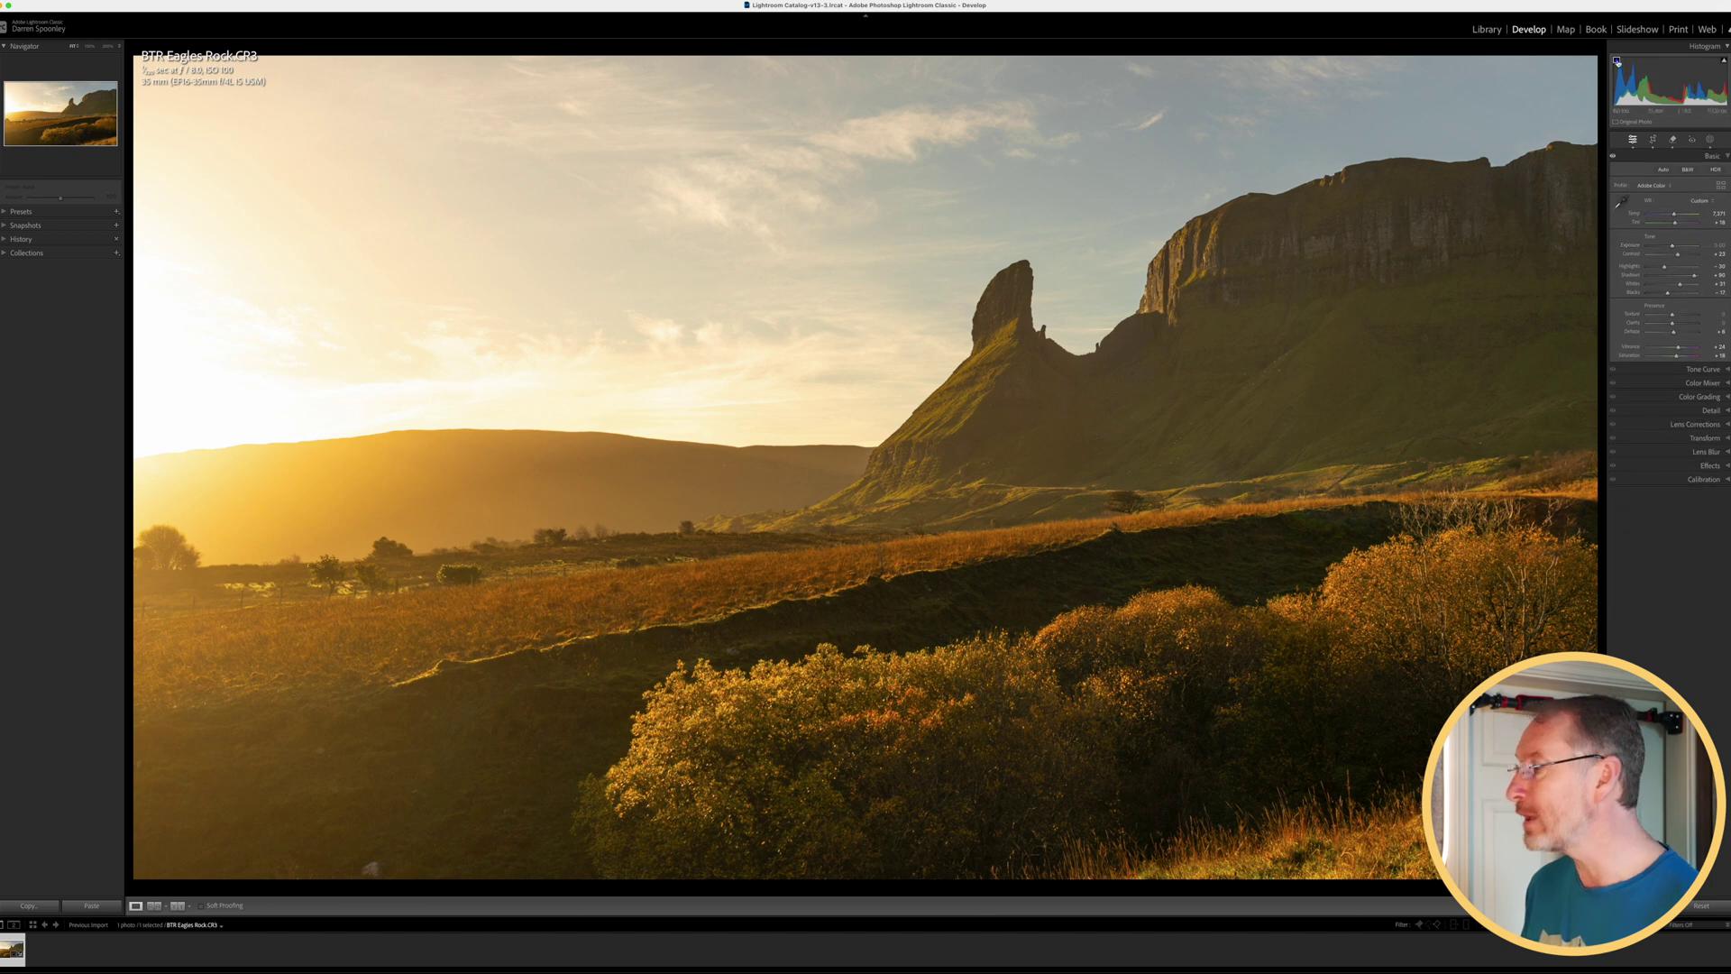
Check the highlight clipping, and raise the overall Blacks and Exposure slightly
{"action": "left_click", "coordinate": [1724, 61]}
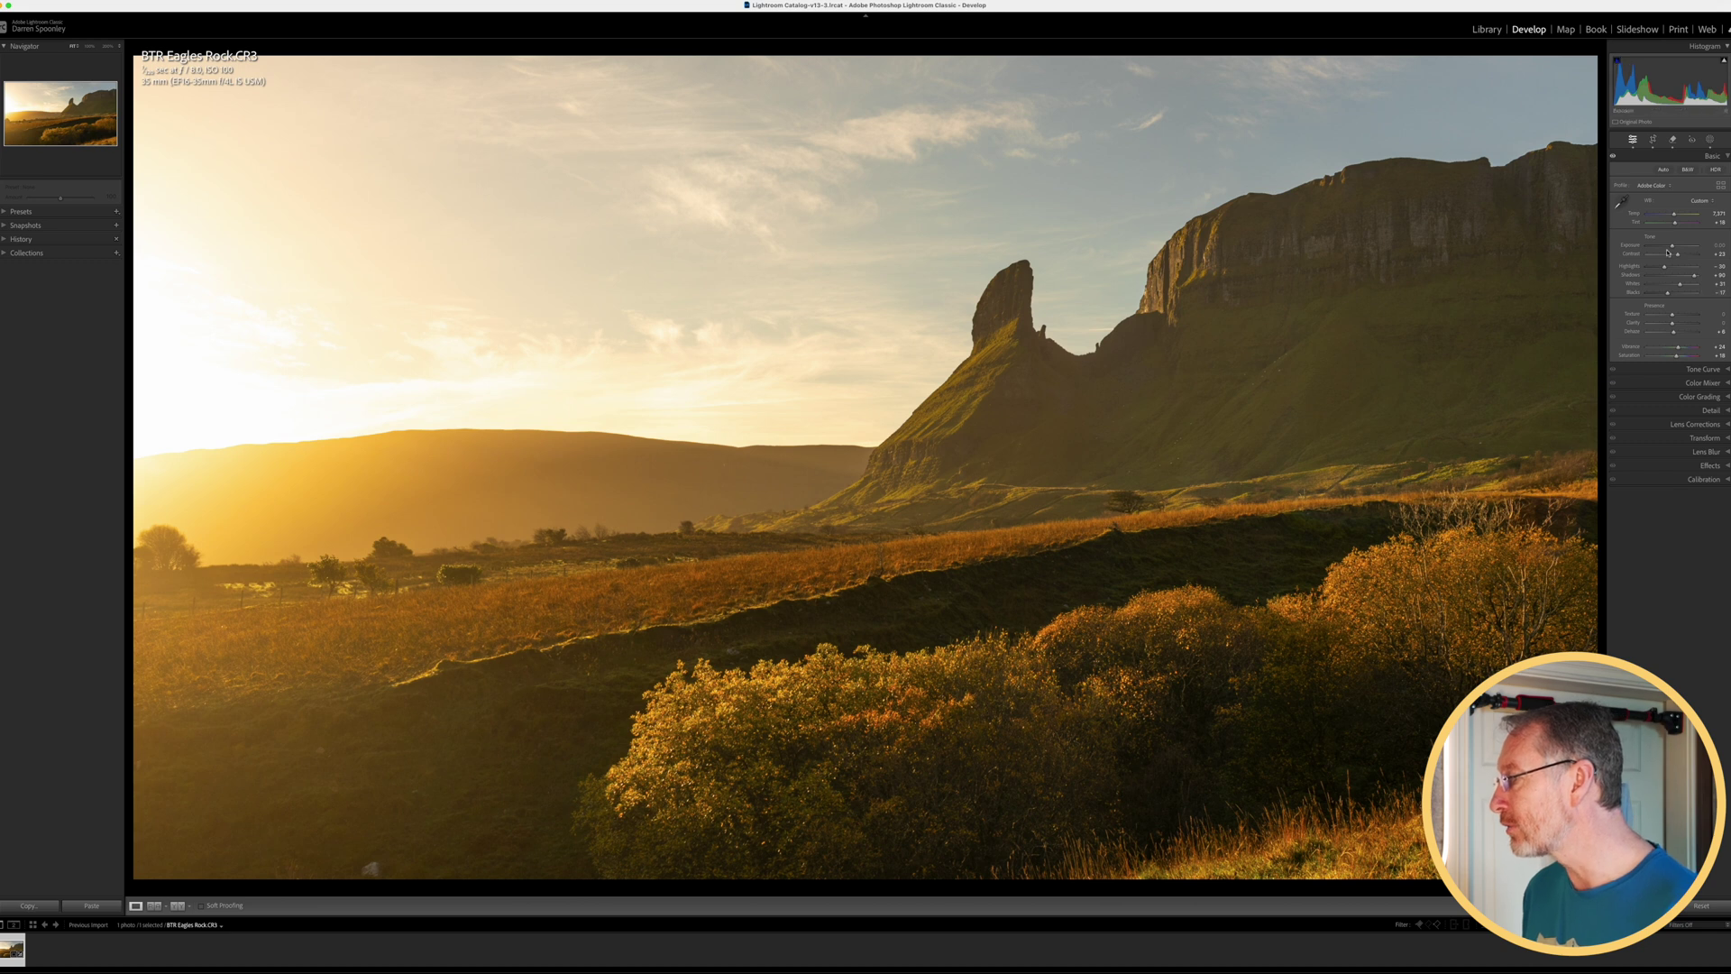
{"action": "left_click_drag", "start_coordinate": [1669, 291], "coordinate": [1675, 293]}
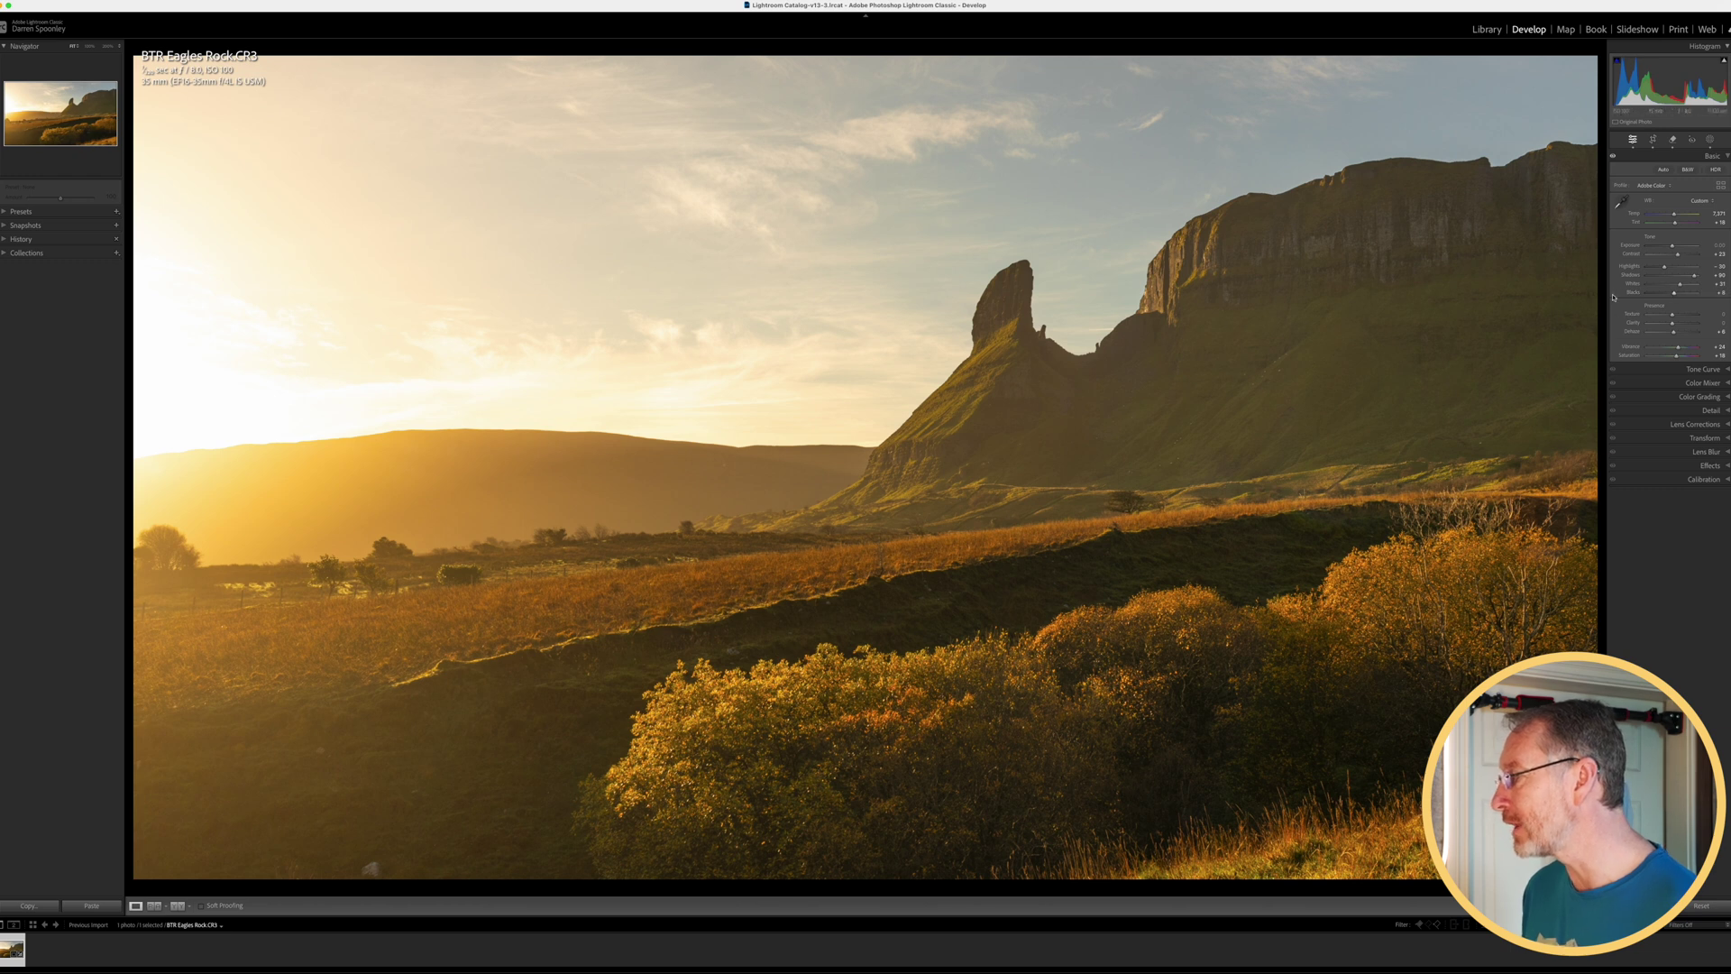
{"action": "left_click_drag", "start_coordinate": [1673, 248], "coordinate": [1673, 247]}
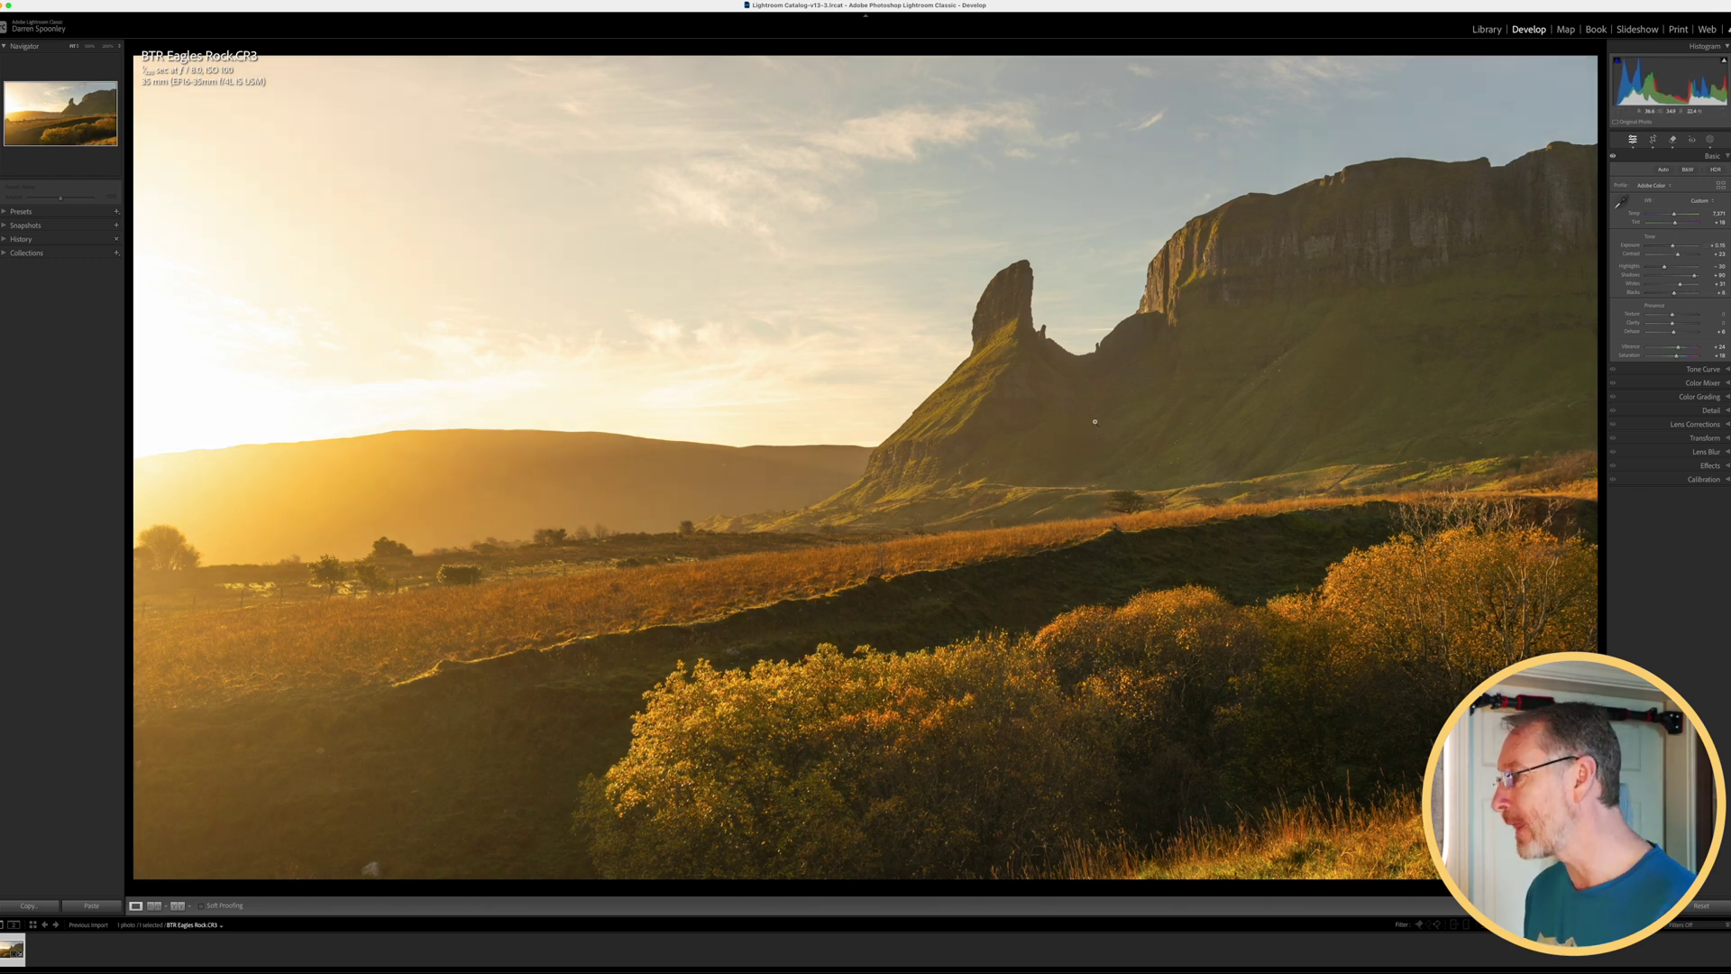
Examine the pinnacle, cliff, lower slopes, field and foreground bushes up close, including a full-screen preview, and return to the whole photo
{"action": "left_click", "coordinate": [1407, 377]}
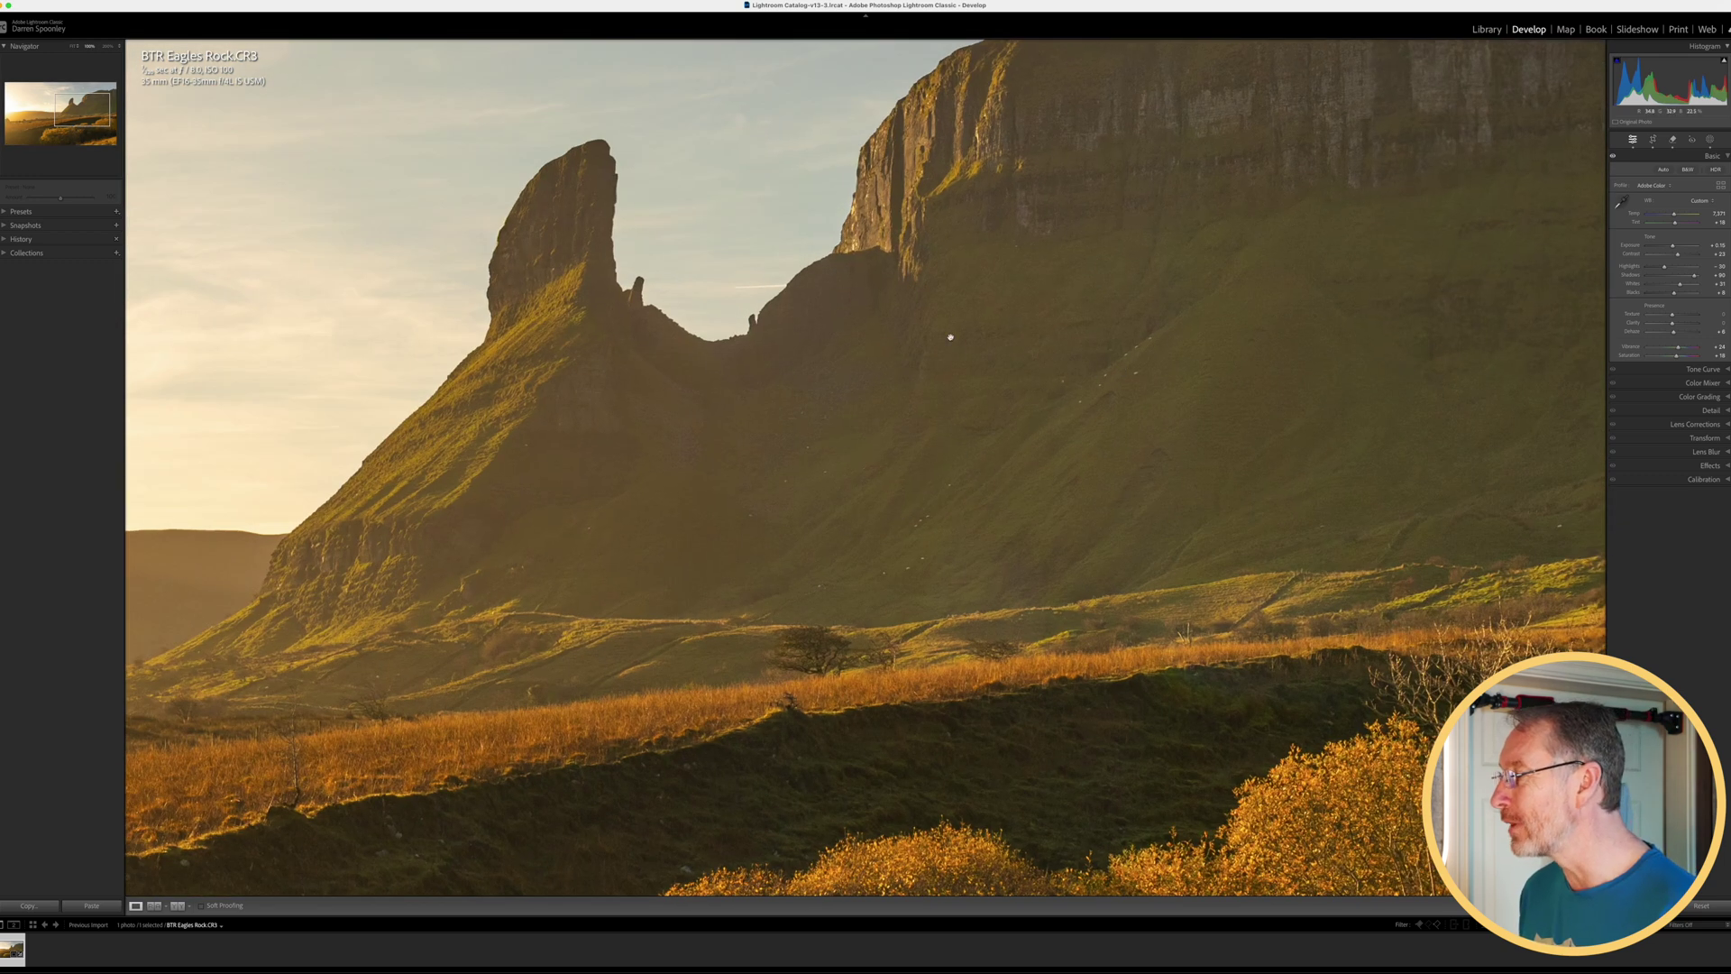
{"action": "scroll", "coordinate": [951, 338], "scroll_direction": "up", "scroll_amount": 5}
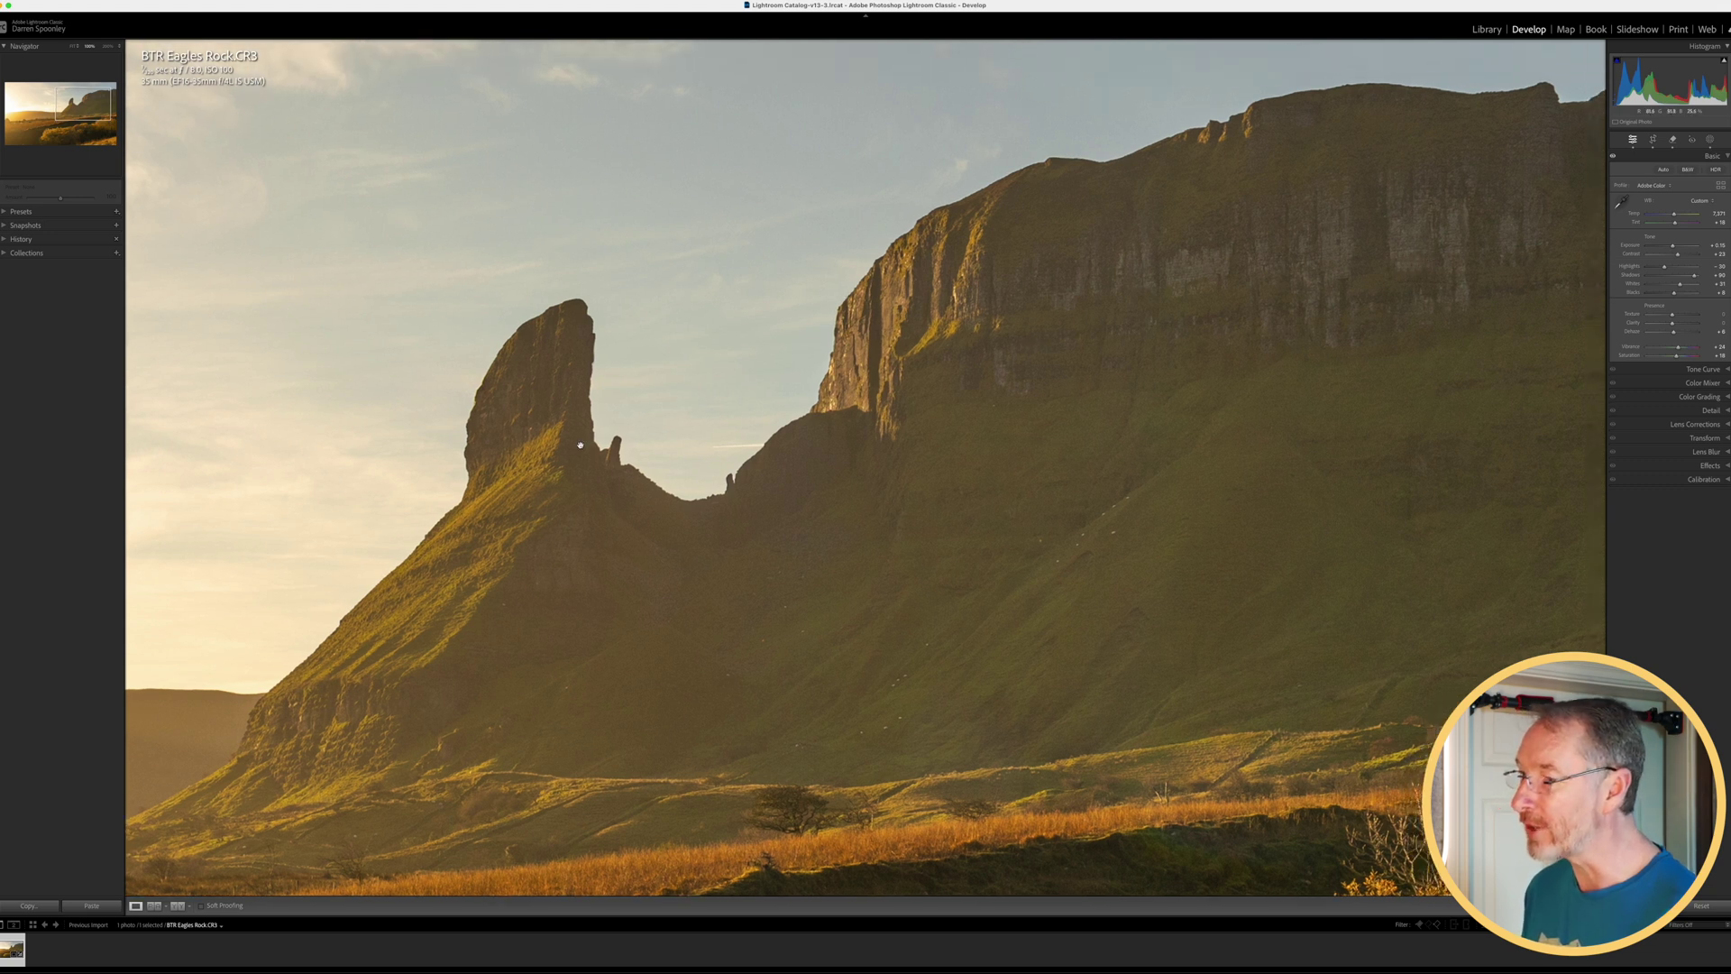
{"action": "left_click_drag", "start_coordinate": [580, 445], "coordinate": [854, 305]}
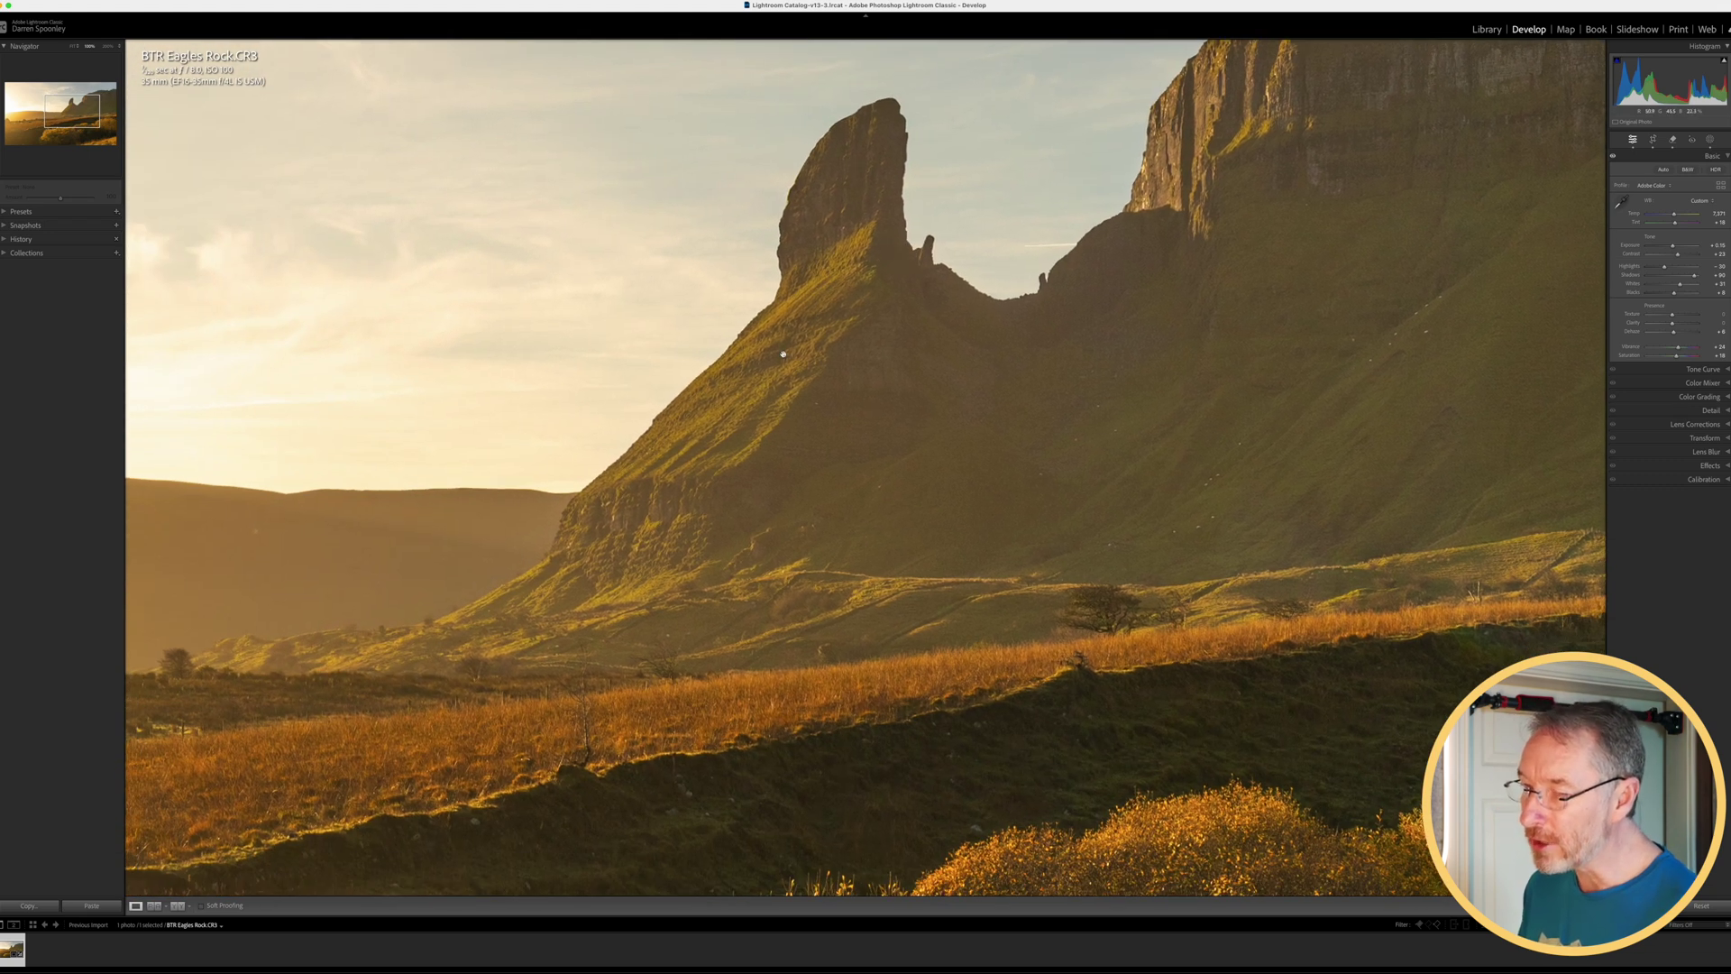
{"action": "left_click", "coordinate": [645, 533]}
{"action": "scroll", "coordinate": [642, 537], "scroll_direction": "left", "scroll_amount": 3}
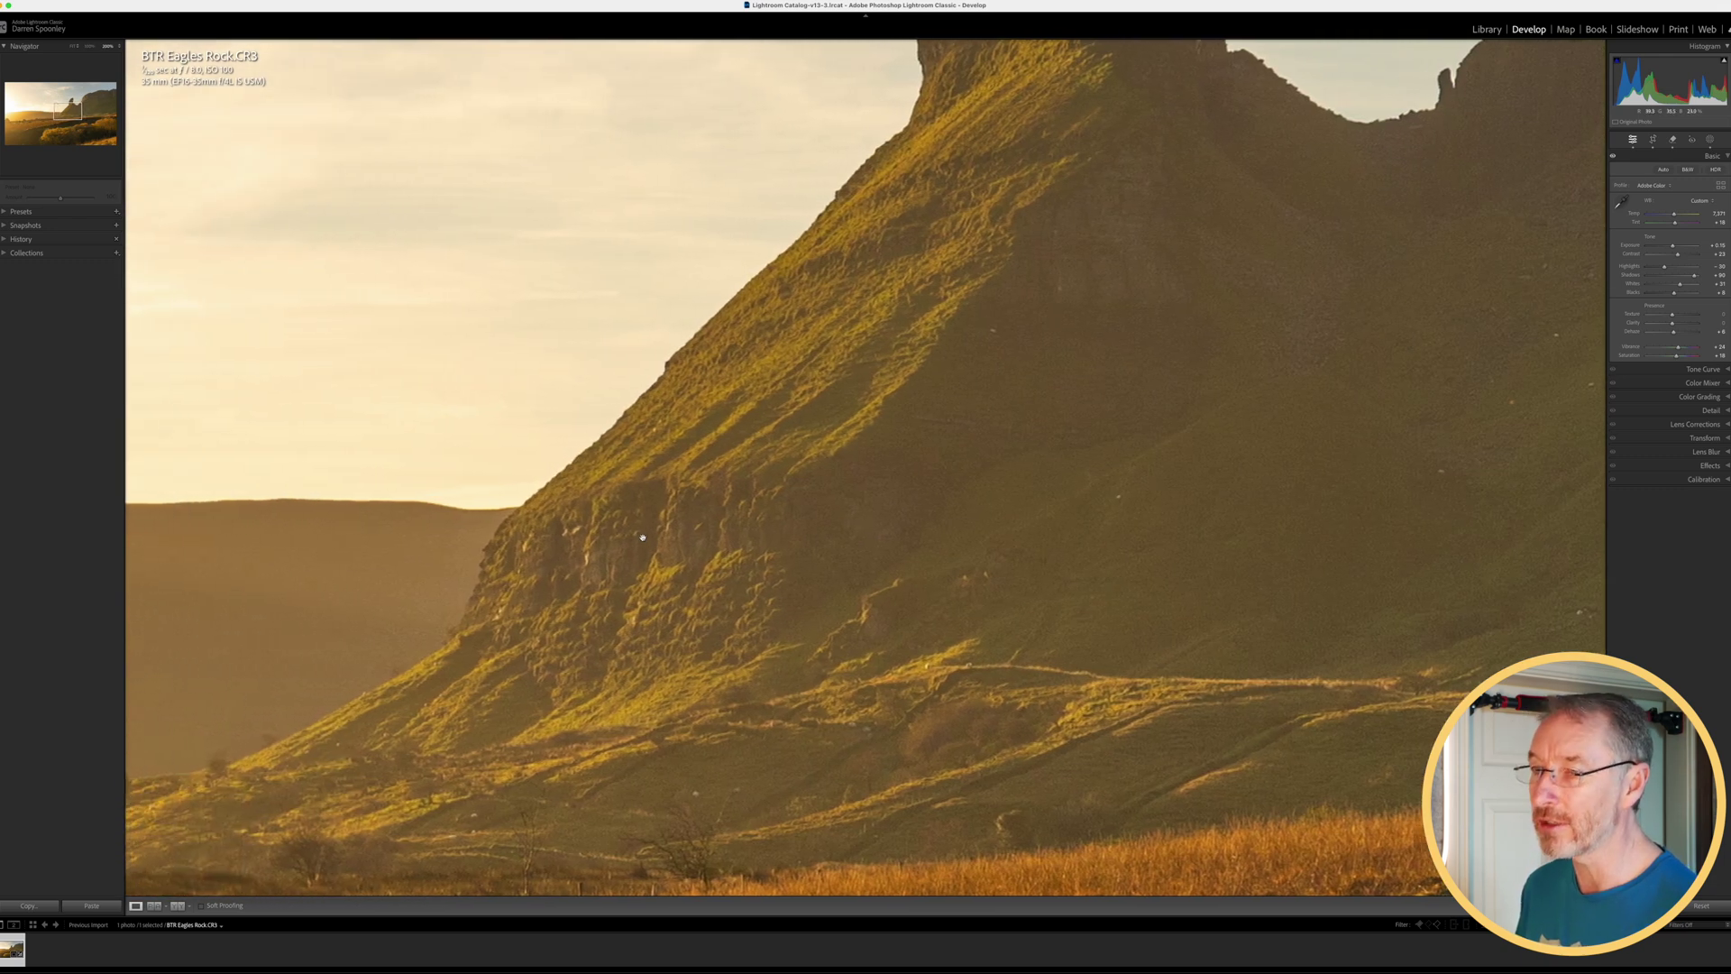
{"action": "scroll", "coordinate": [642, 538], "scroll_direction": "left", "scroll_amount": 5}
{"action": "scroll", "coordinate": [642, 537], "scroll_direction": "down", "scroll_amount": 2}
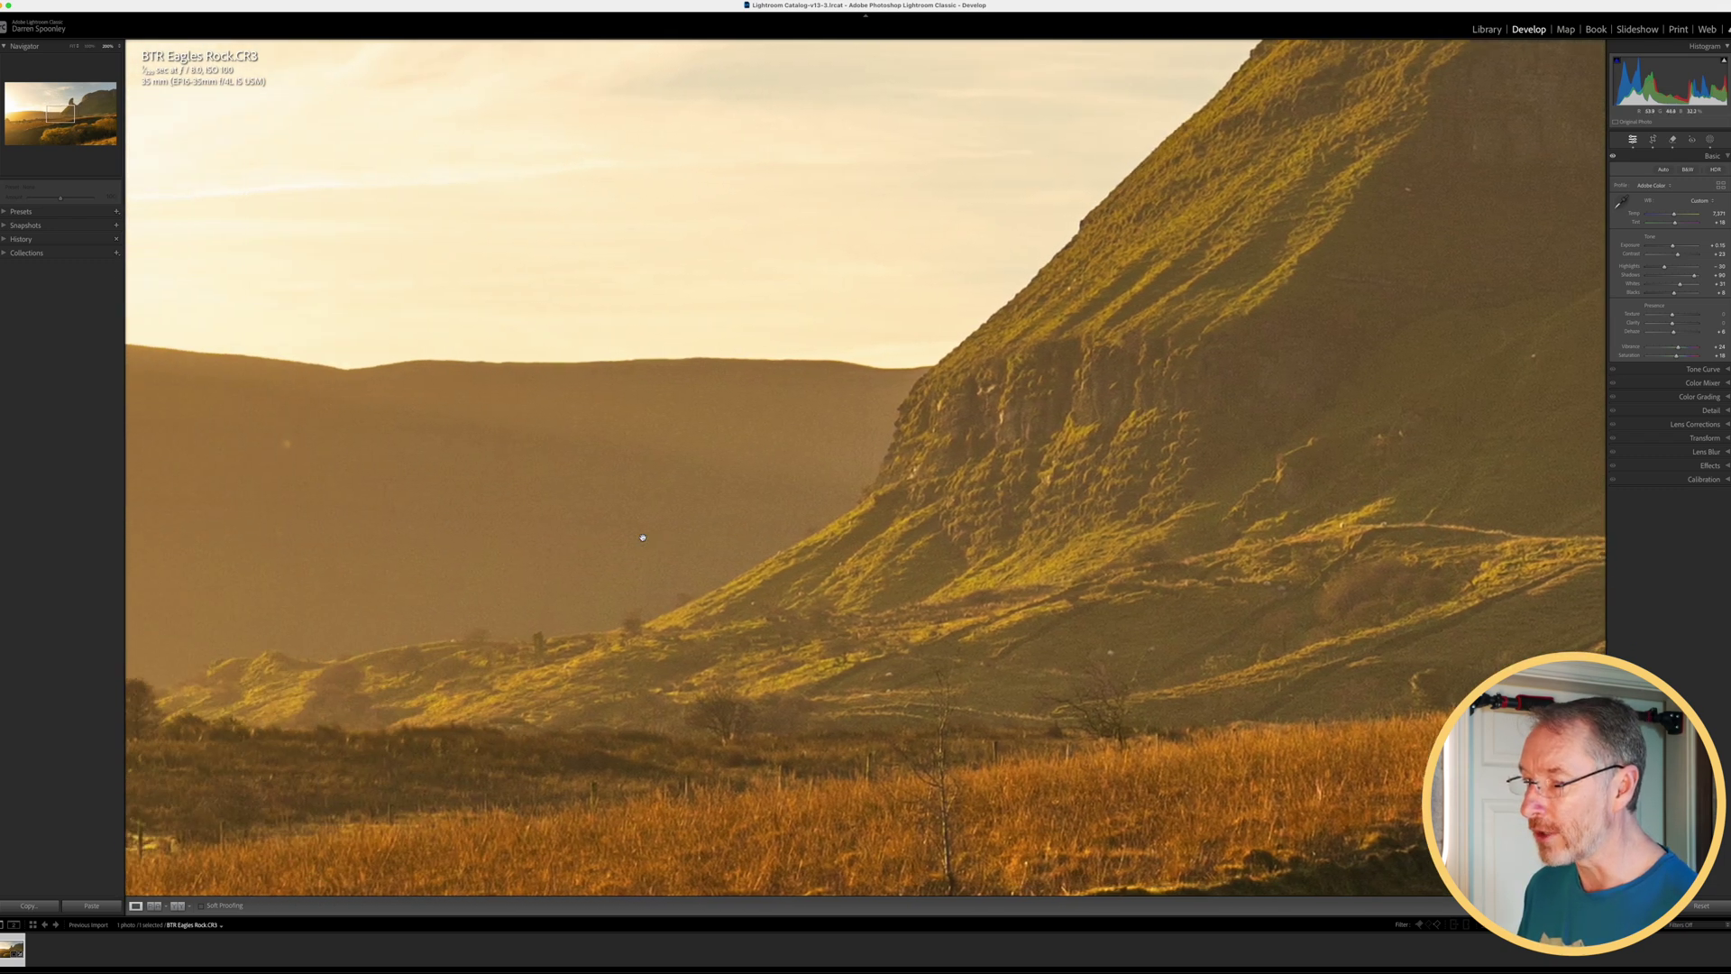
{"action": "scroll", "coordinate": [642, 537], "scroll_direction": "down", "scroll_amount": 3}
{"action": "scroll", "coordinate": [642, 538], "scroll_direction": "right", "scroll_amount": 5}
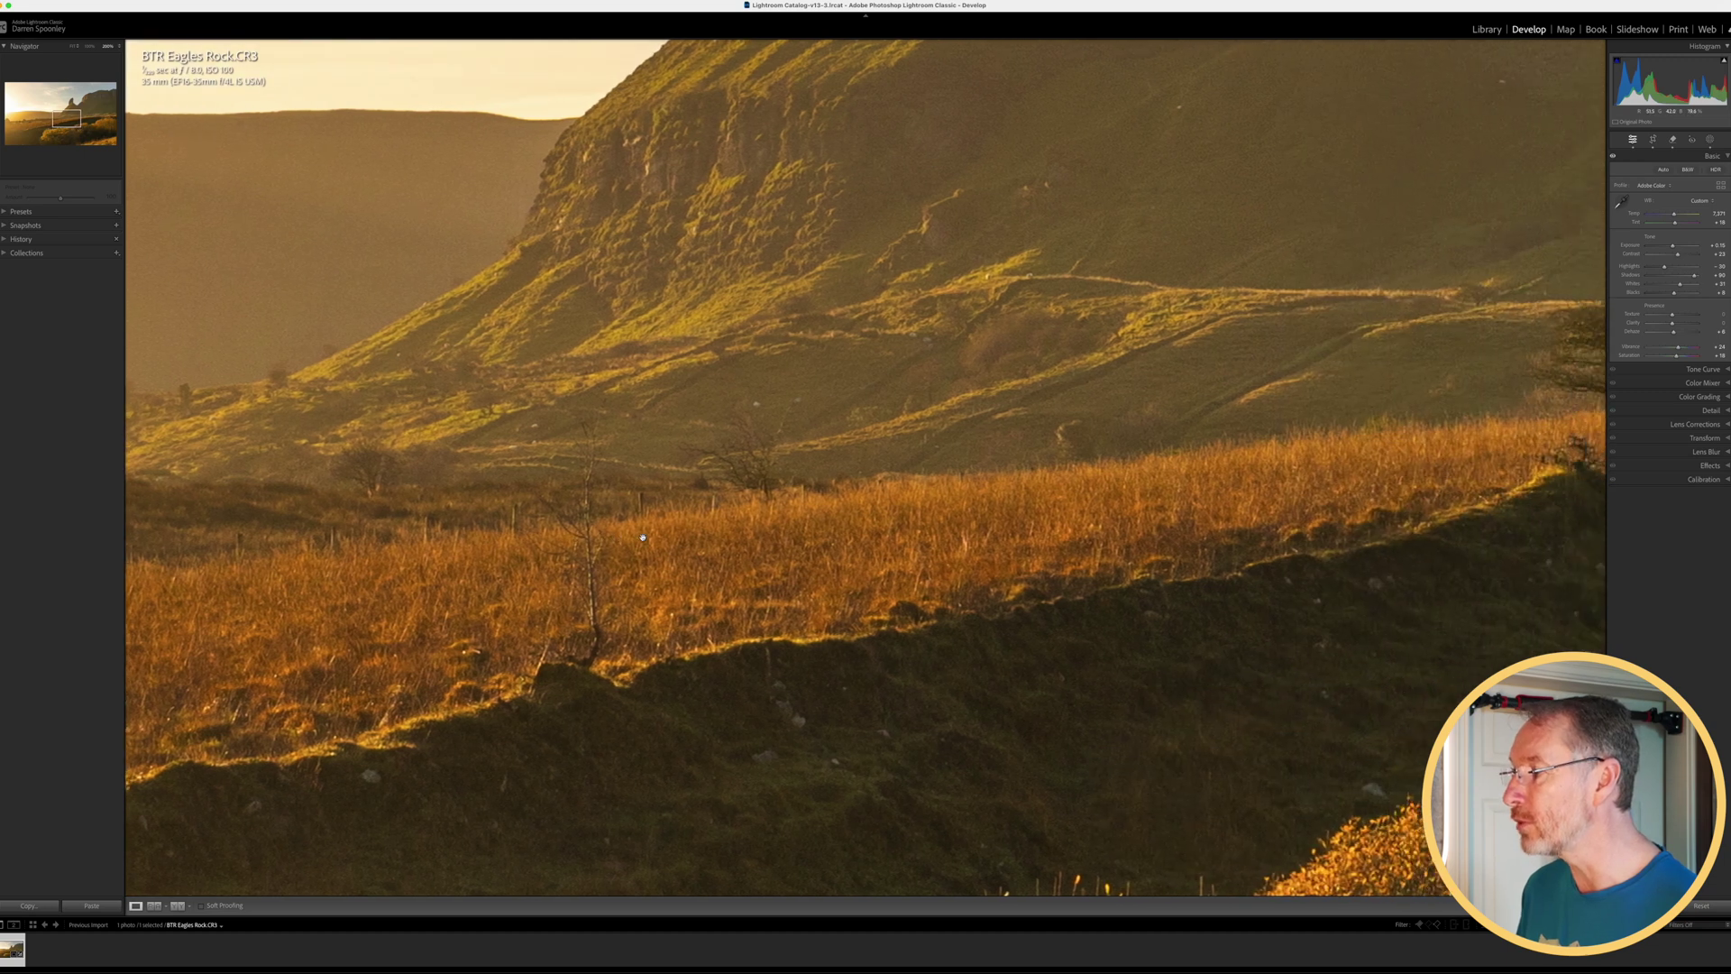
{"action": "scroll", "coordinate": [642, 538], "scroll_direction": "right", "scroll_amount": 5}
{"action": "scroll", "coordinate": [642, 537], "scroll_direction": "down", "scroll_amount": 2}
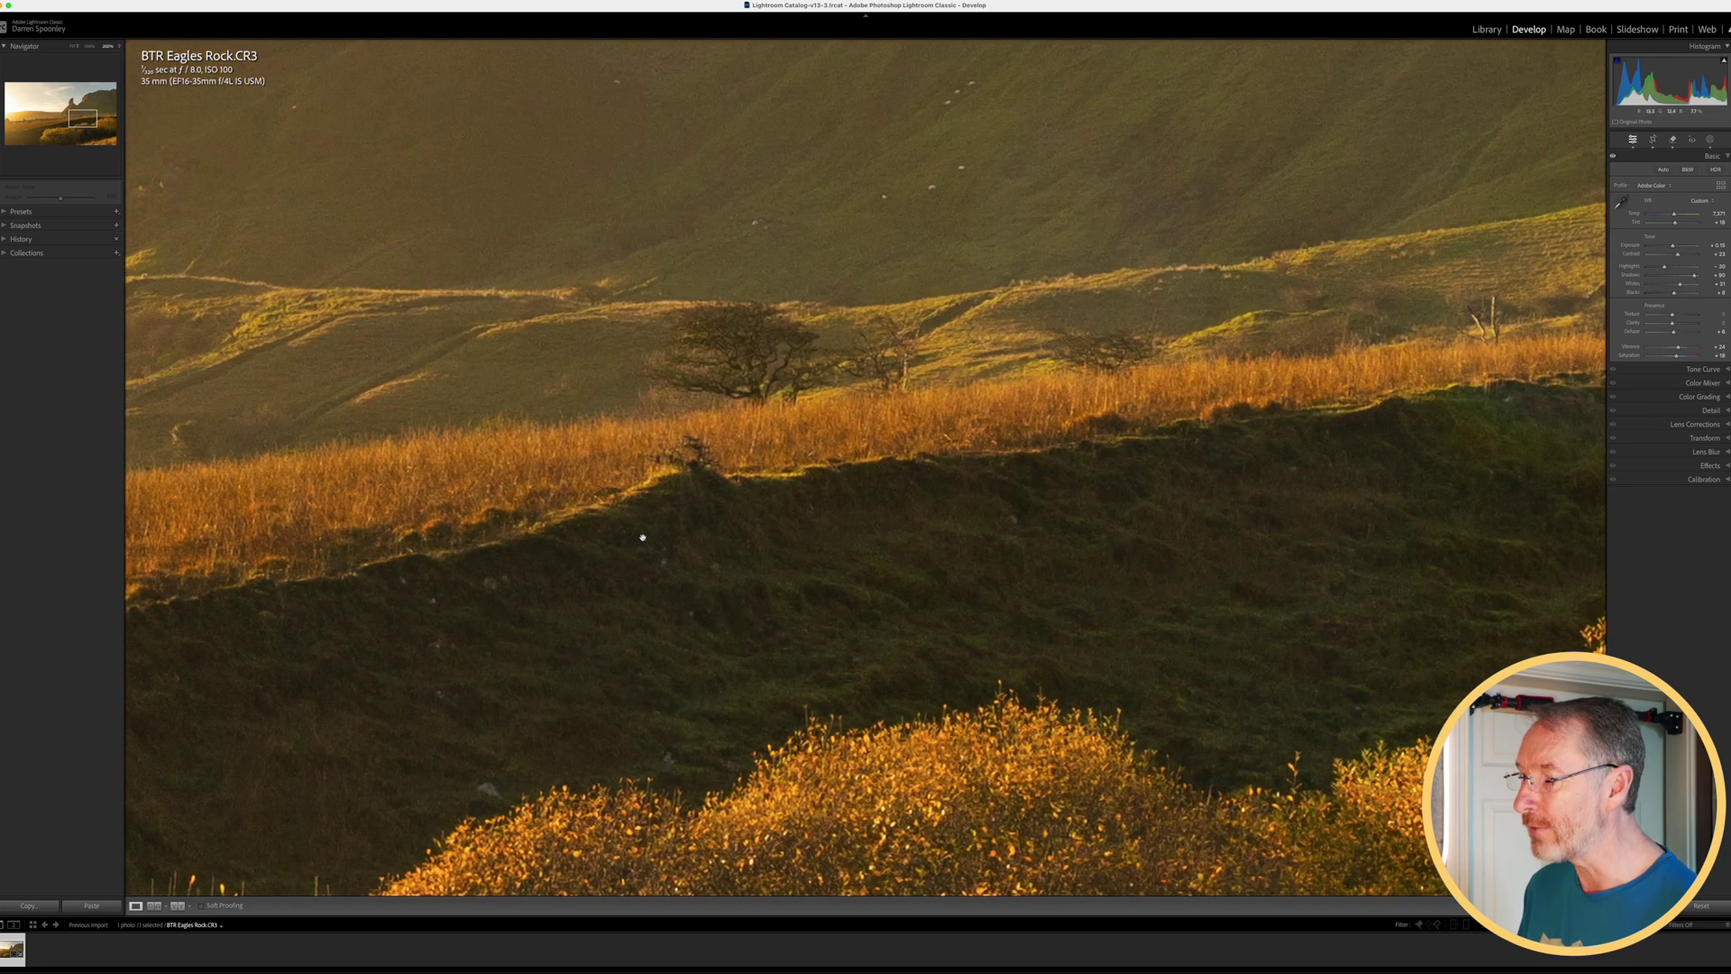
{"action": "scroll", "coordinate": [642, 538], "scroll_direction": "down", "scroll_amount": 5}
{"action": "scroll", "coordinate": [642, 538], "scroll_direction": "right", "scroll_amount": 2}
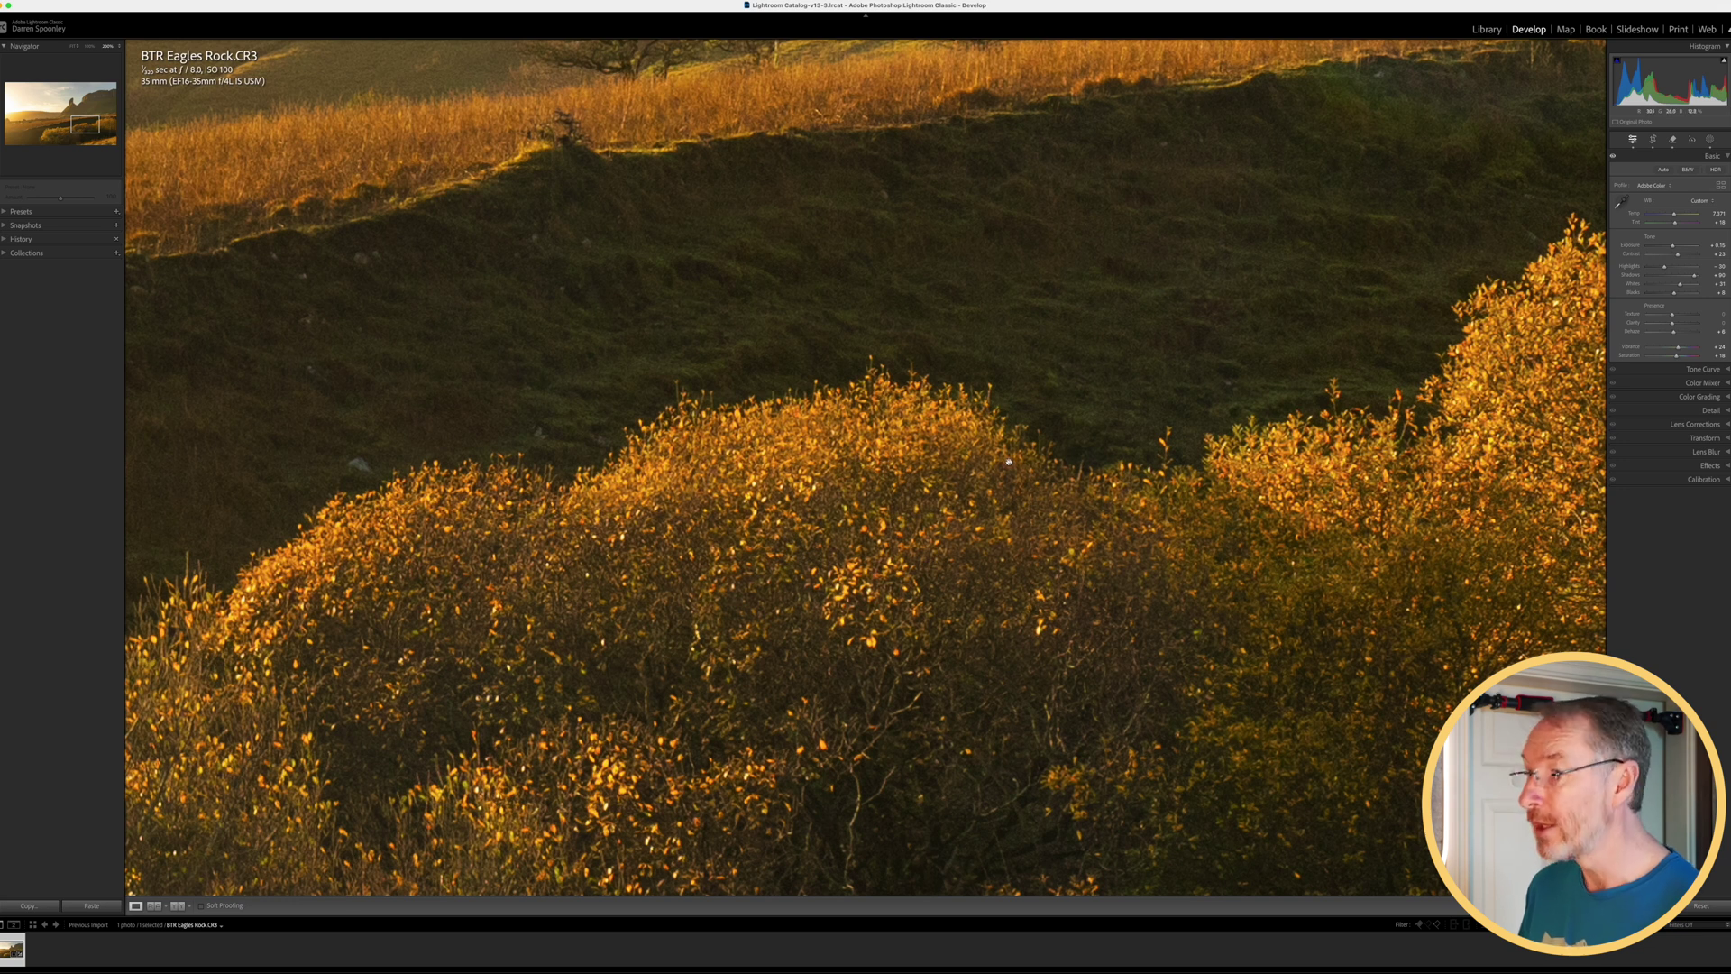
{"action": "key", "text": "super+shift+f"}
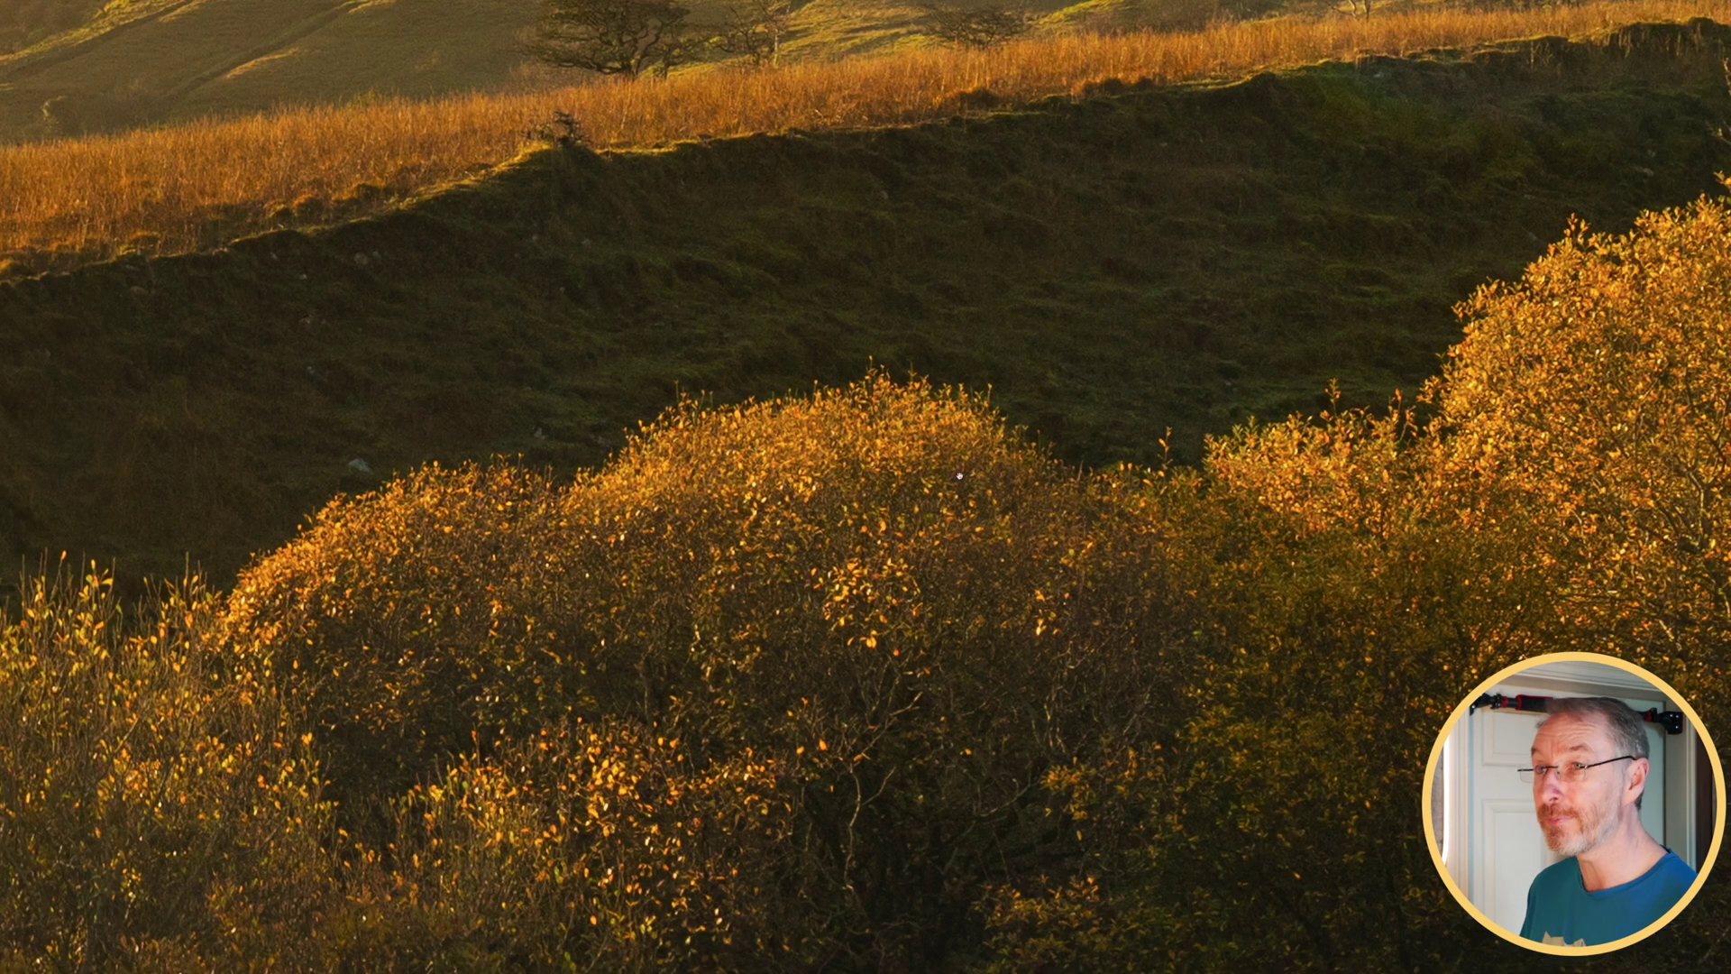
{"action": "key", "text": "super+shift+f"}
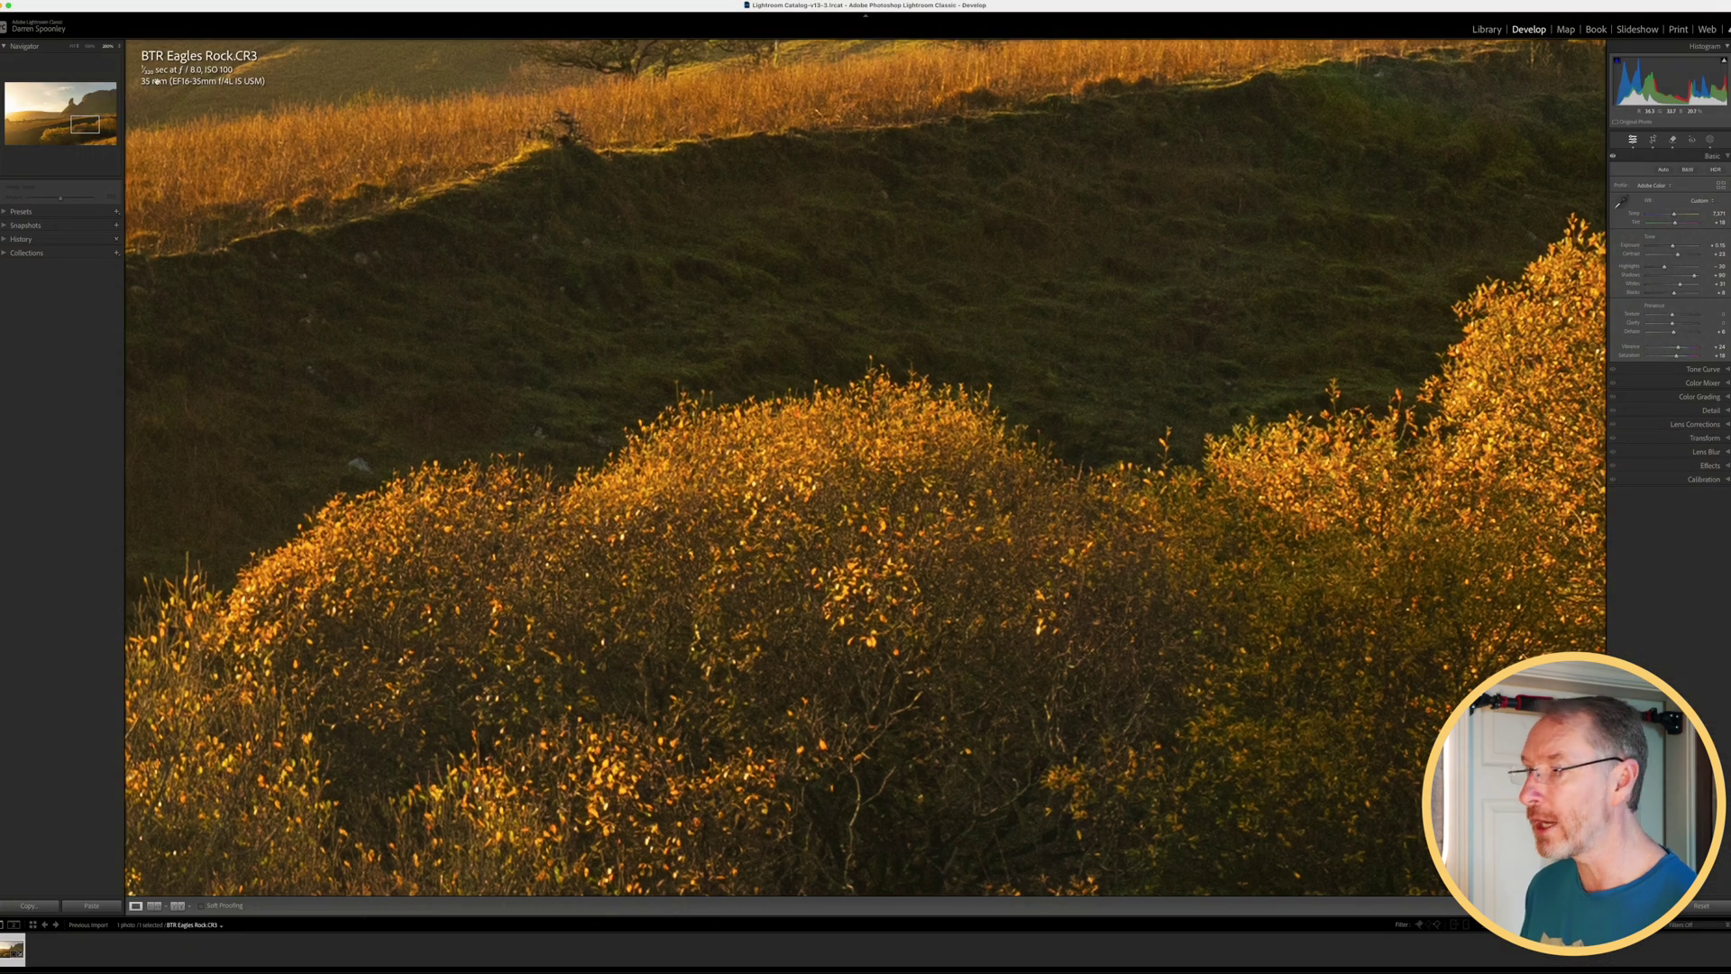
{"action": "left_click", "coordinate": [759, 188]}
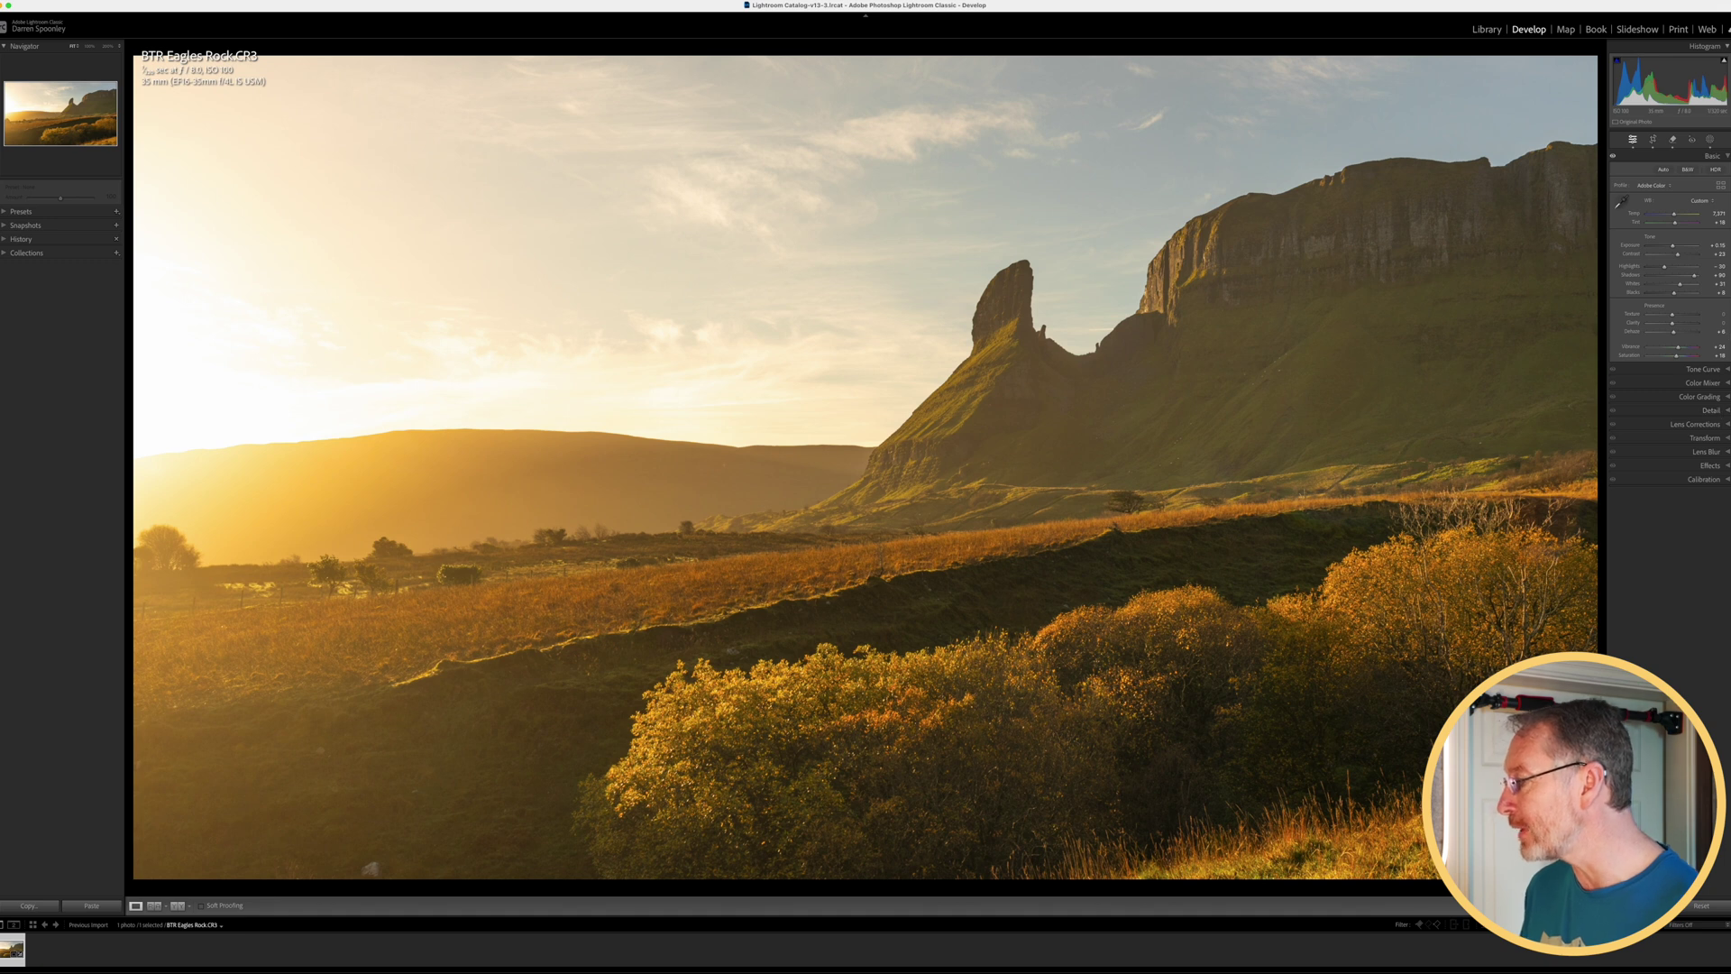
Add a subtle darkening post-crop vignette in the Highlight Priority style
{"action": "left_click", "coordinate": [1710, 465]}
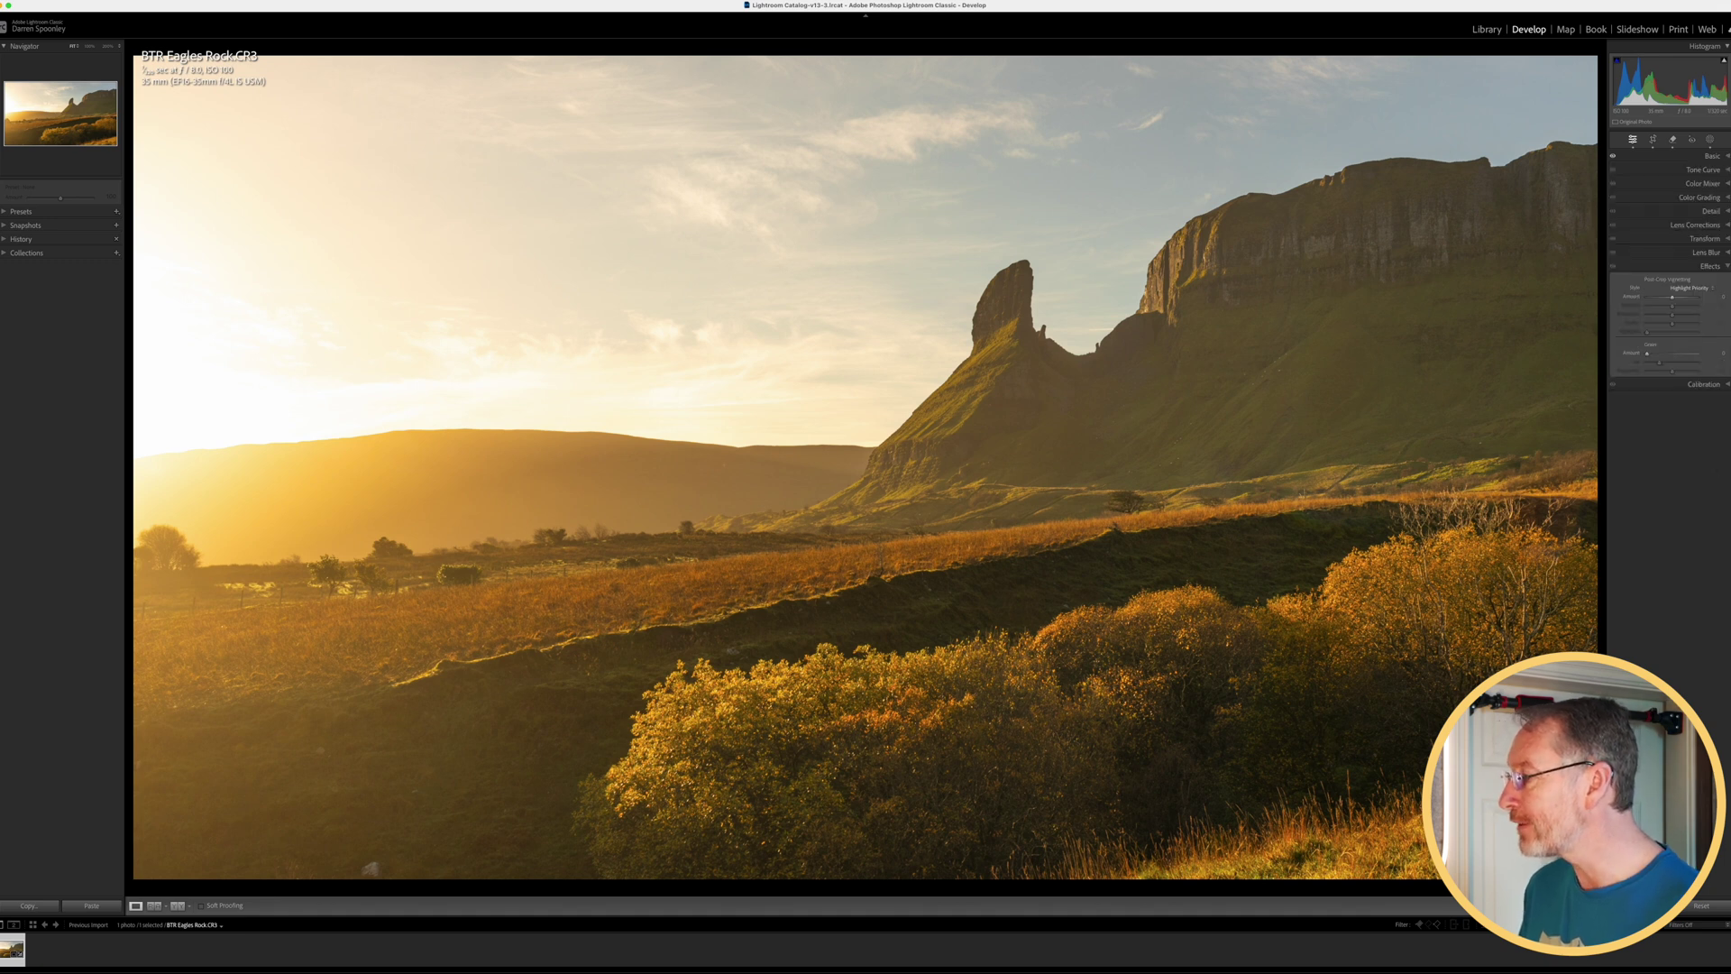
{"action": "left_click", "coordinate": [1673, 298]}
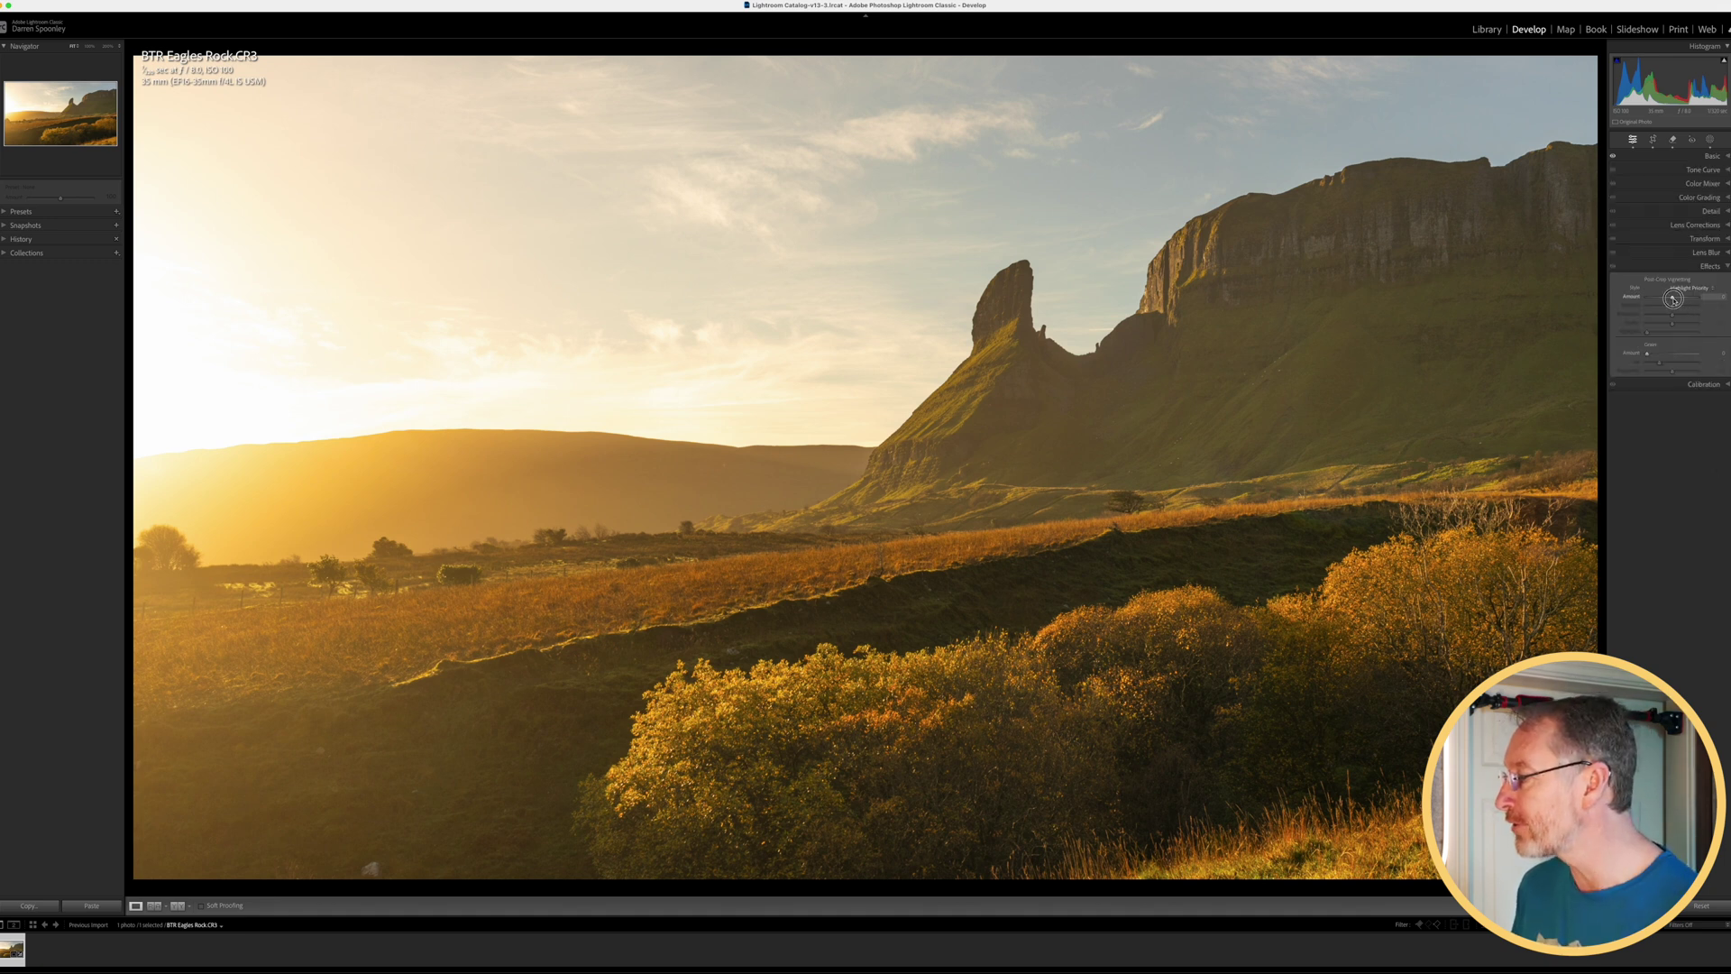
{"action": "left_click_drag", "start_coordinate": [1673, 299], "coordinate": [1672, 298]}
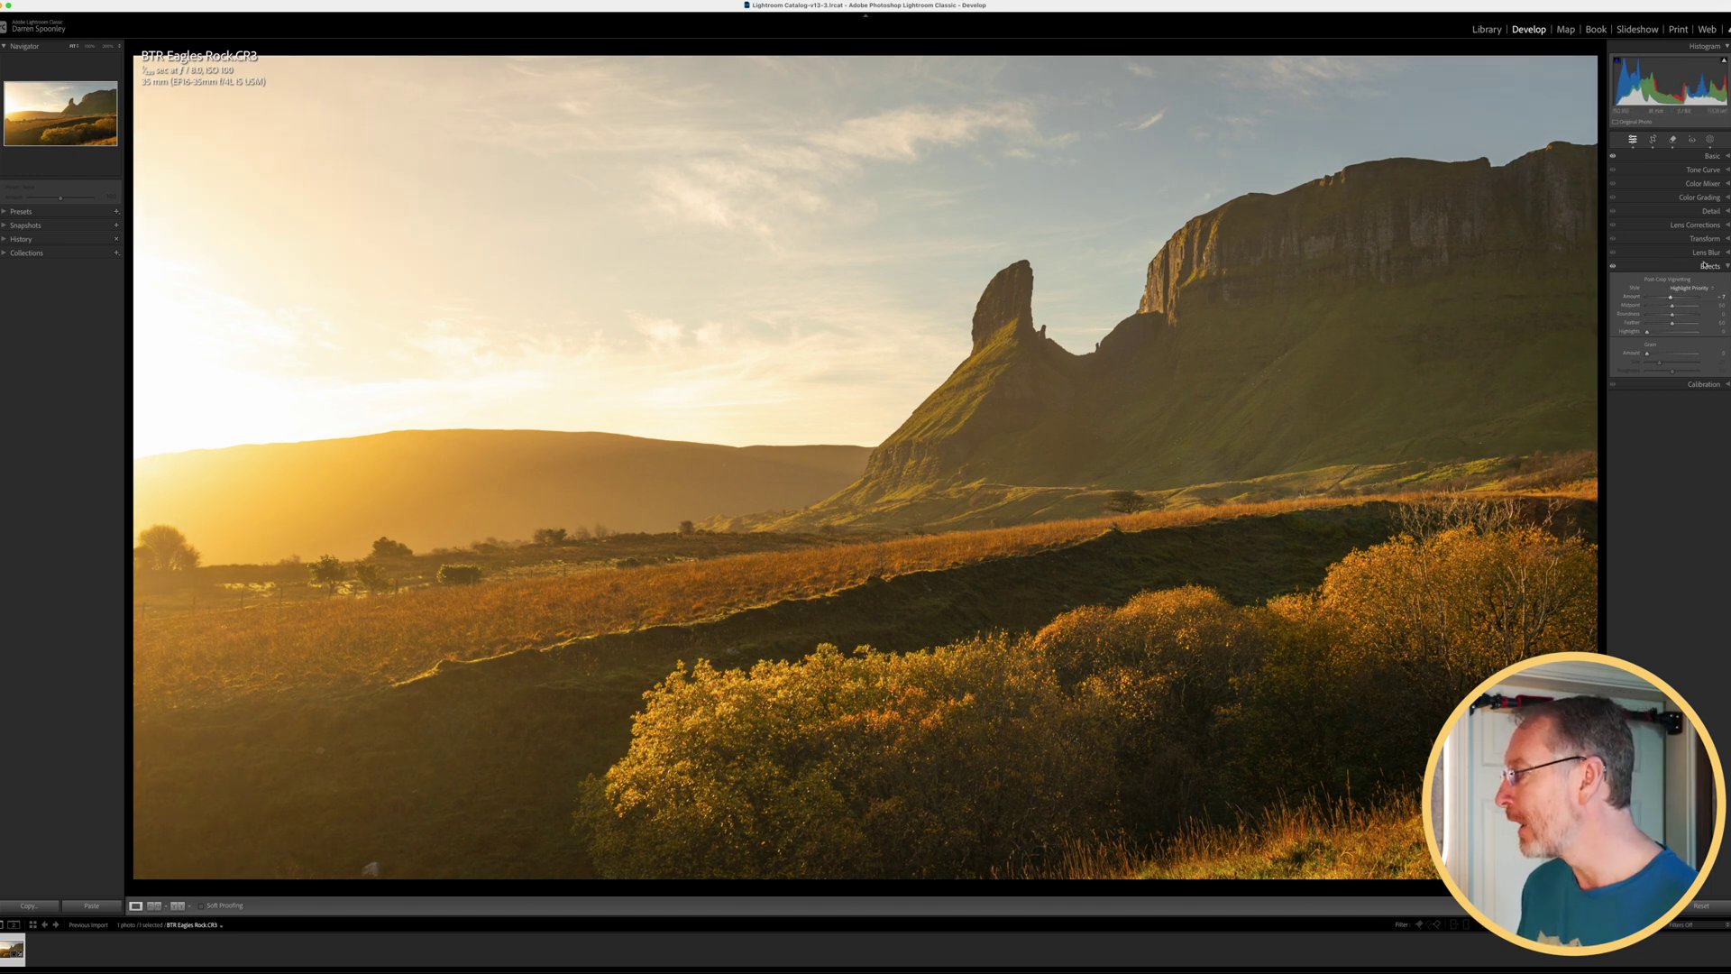
Start AI Denoise and preview its effect on the foreground foliage, the grassy slope and the edge of the hillside
{"action": "left_click", "coordinate": [1709, 211]}
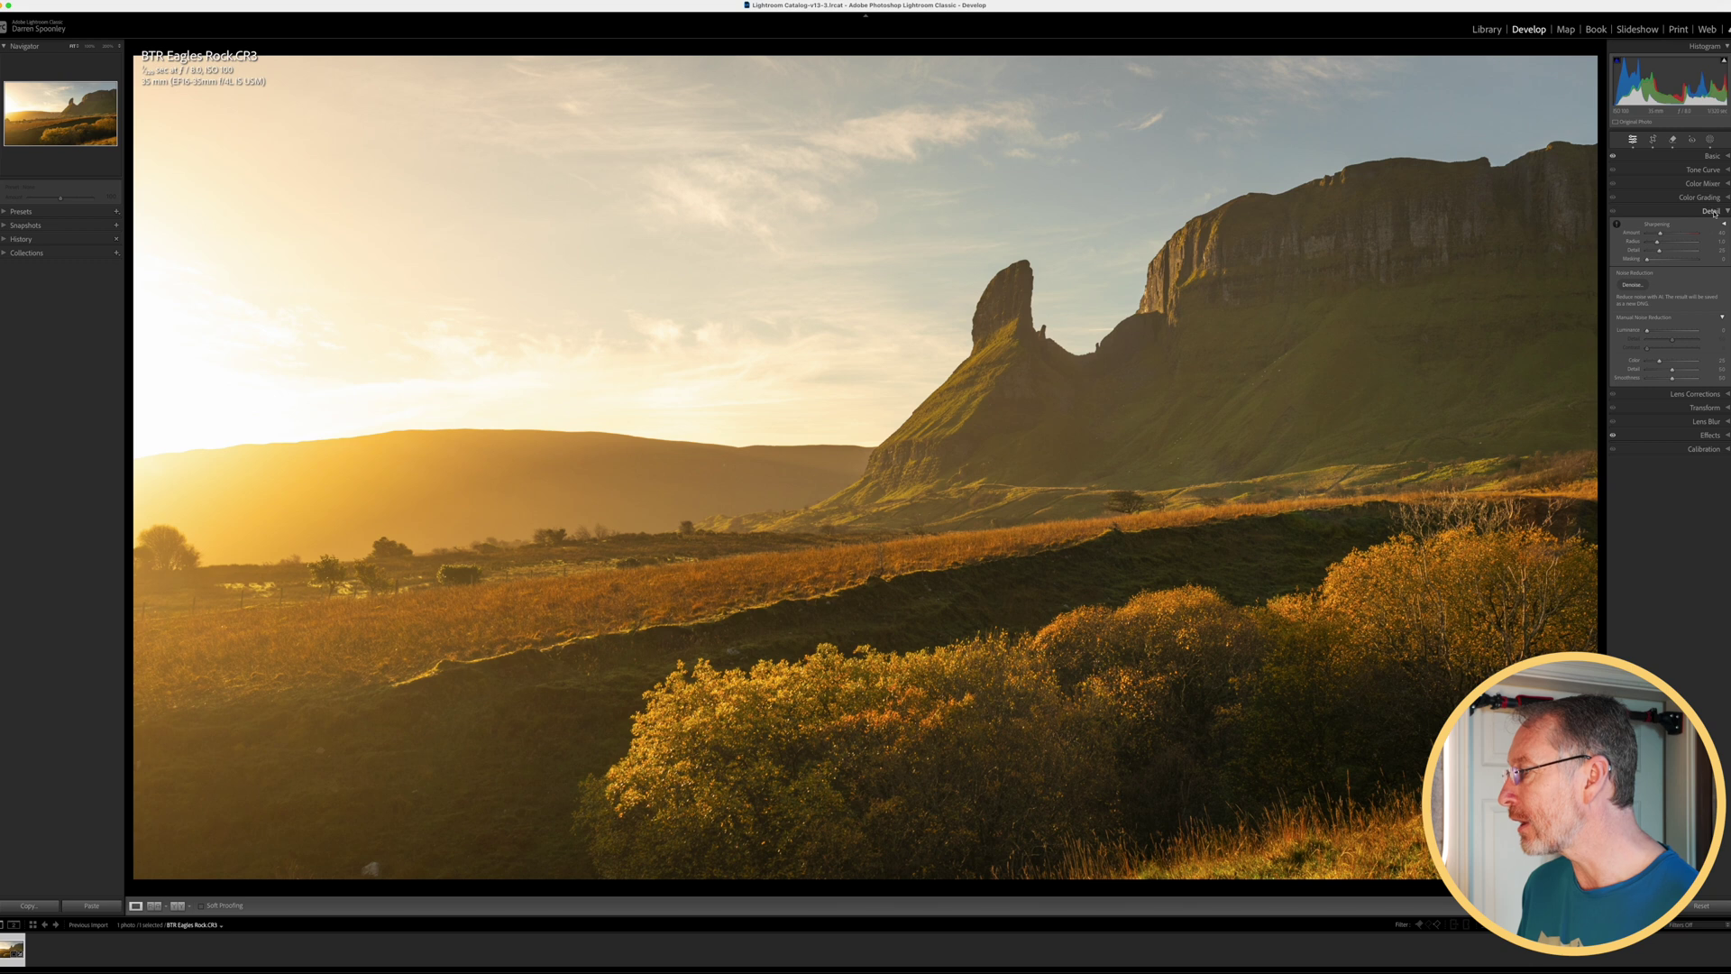
{"action": "left_click", "coordinate": [1634, 286]}
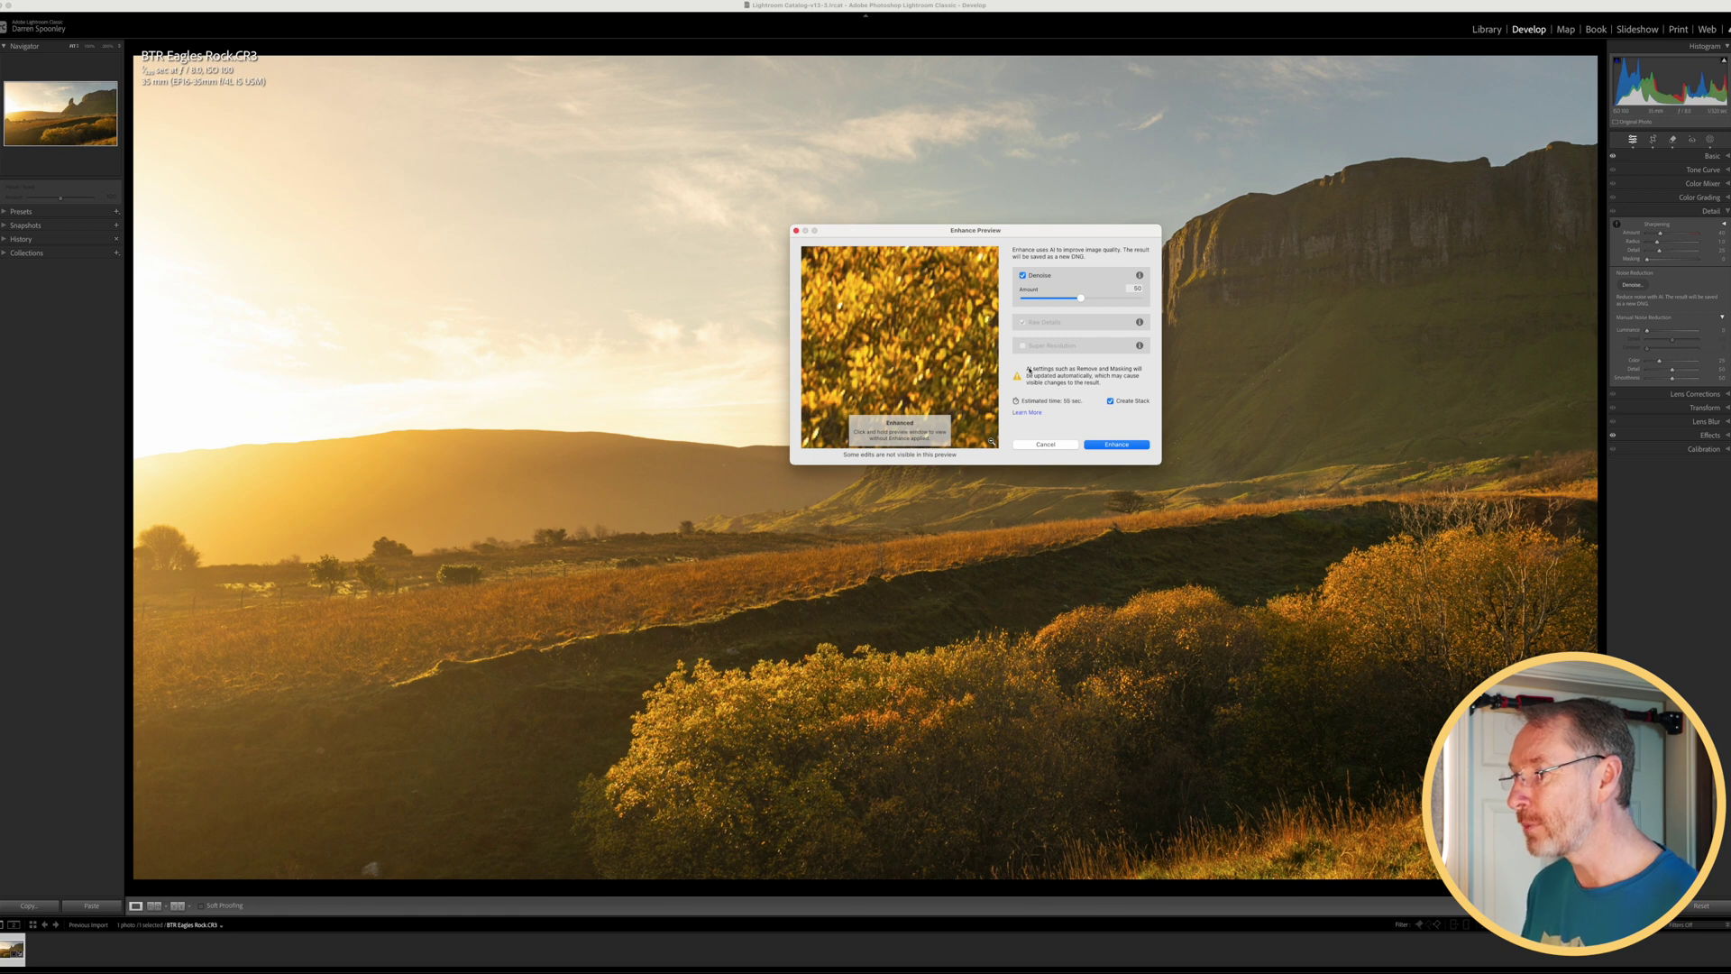
{"action": "left_click_drag", "start_coordinate": [893, 280], "coordinate": [937, 319]}
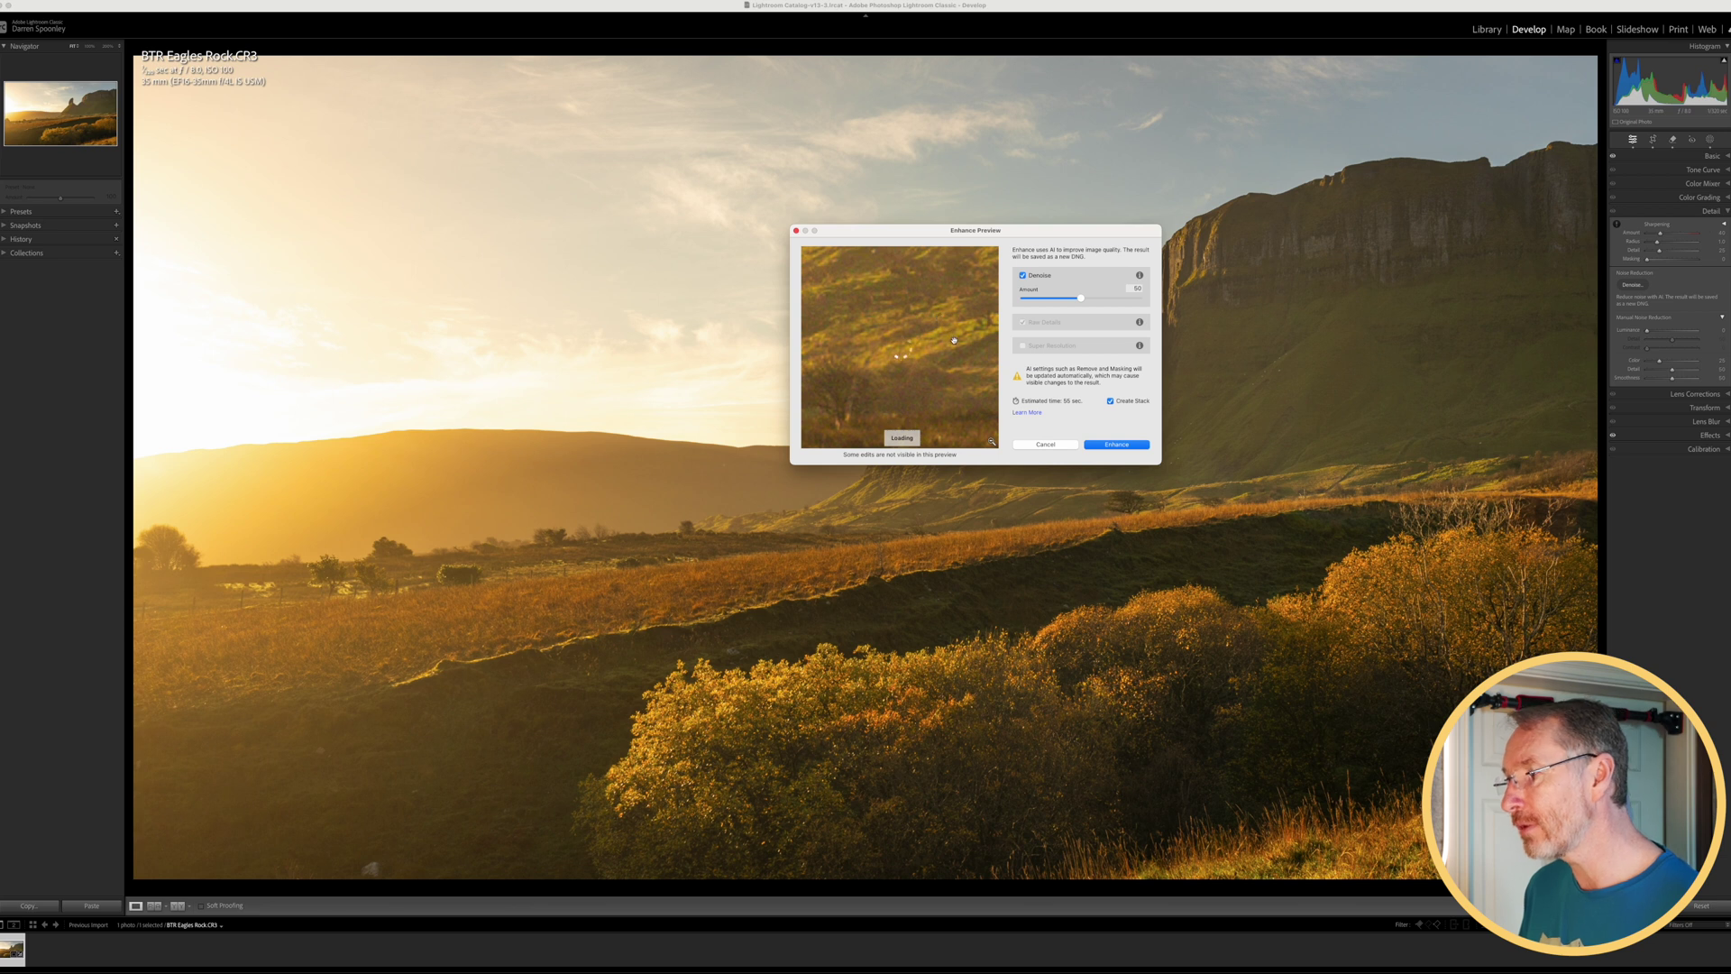
{"action": "left_click_drag", "start_coordinate": [948, 329], "coordinate": [971, 394]}
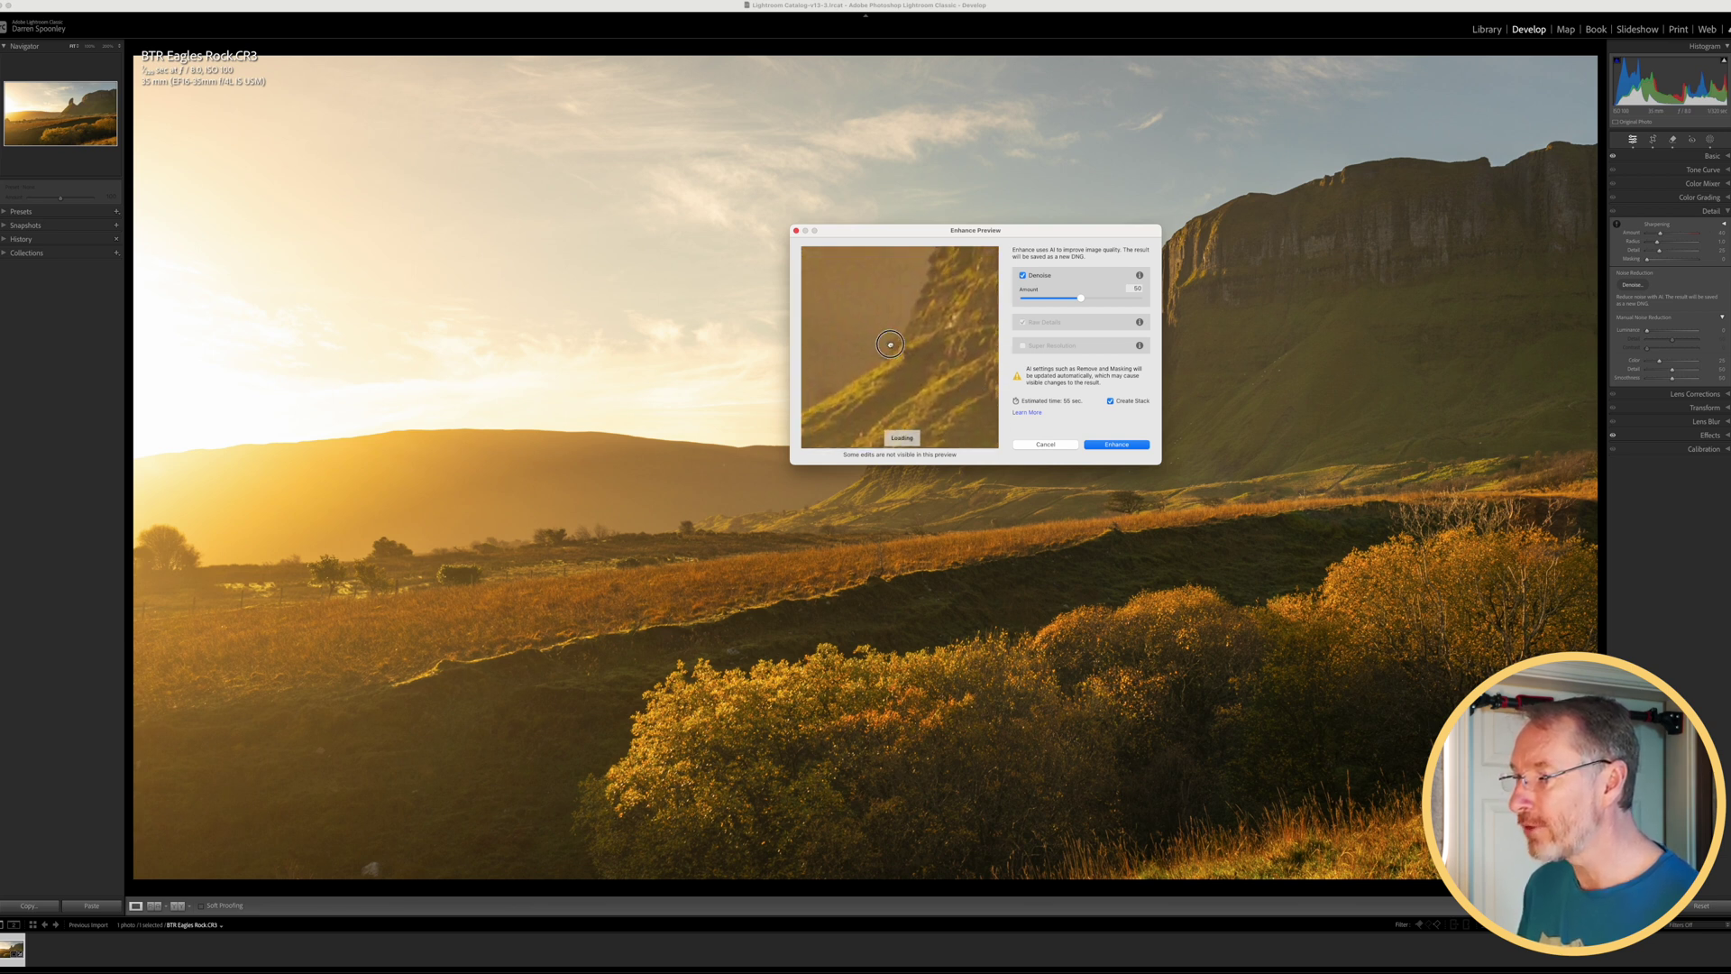
{"action": "left_click_drag", "start_coordinate": [862, 415], "coordinate": [914, 351]}
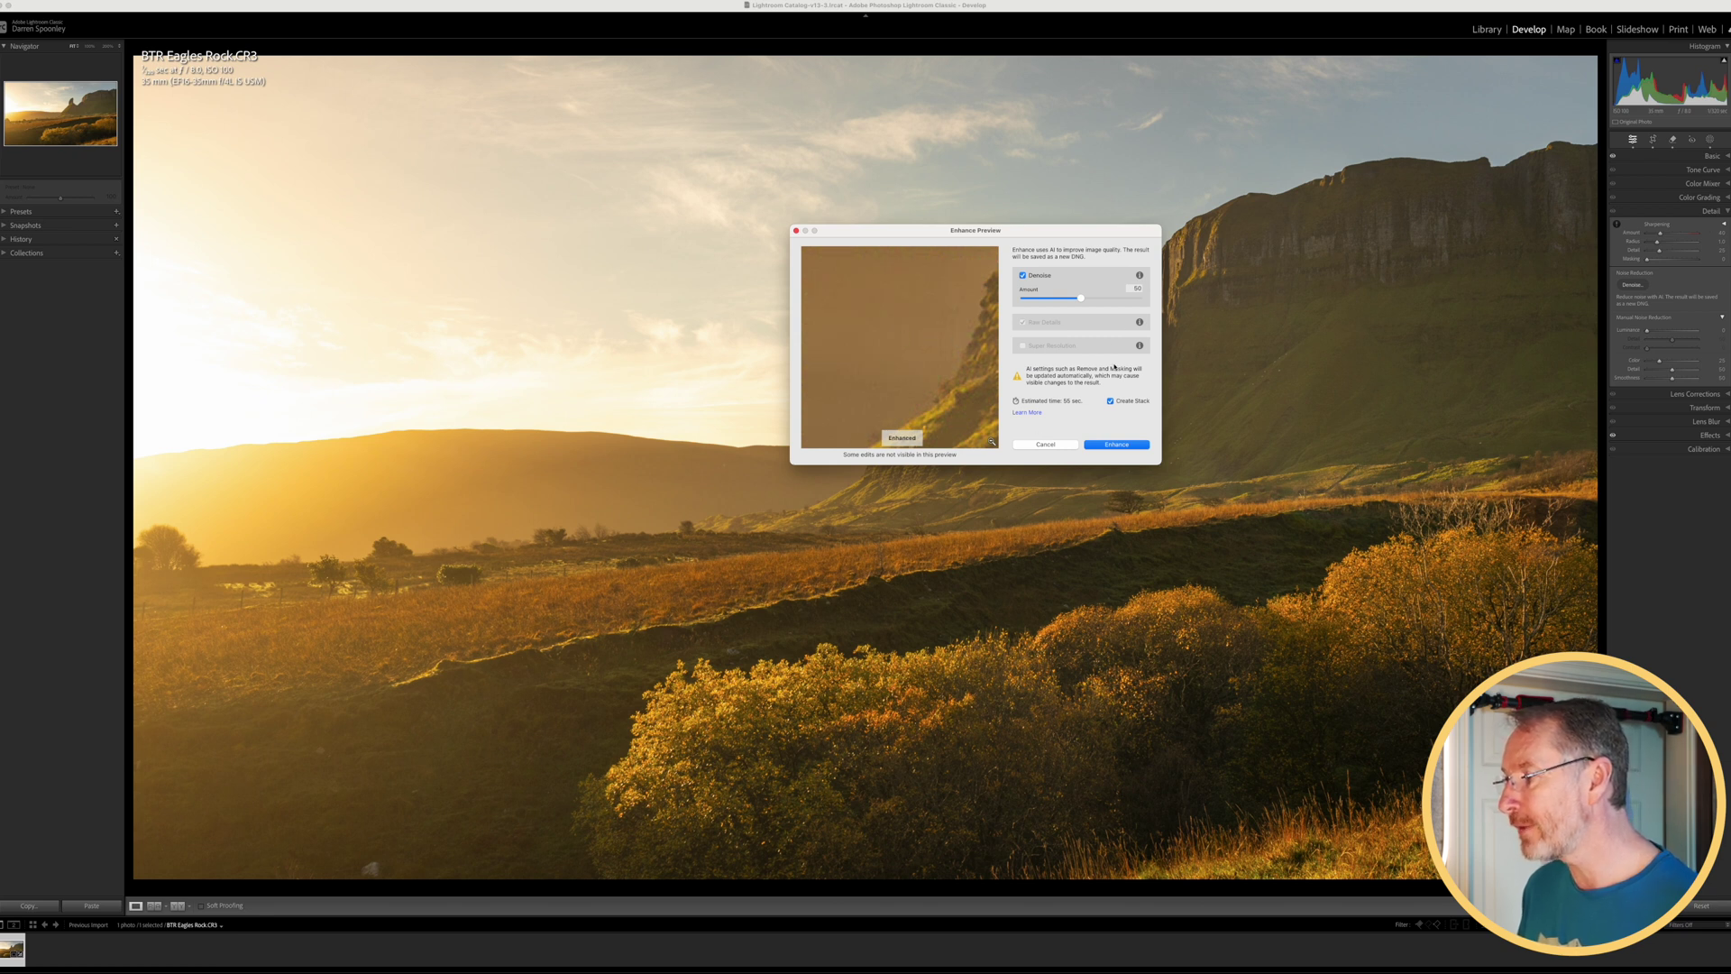
Set the Denoise amount to 40 and create the enhanced DNG
{"action": "left_click", "coordinate": [1137, 288]}
{"action": "type", "text": "30"}
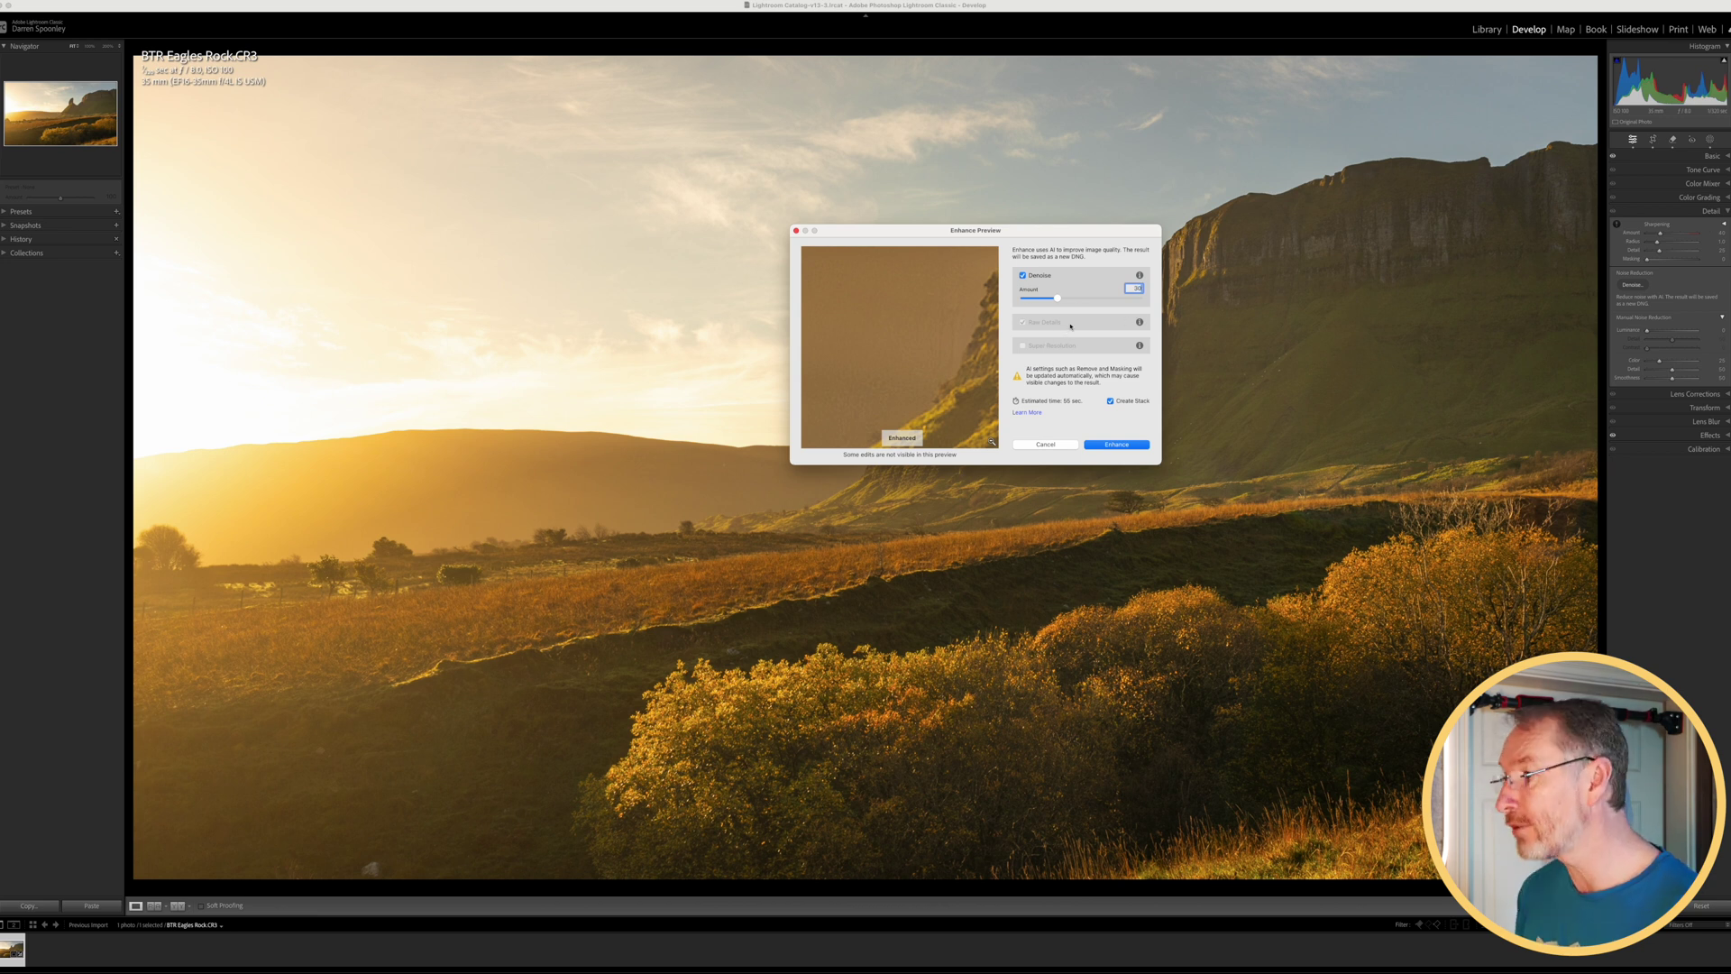
{"action": "type", "text": "40"}
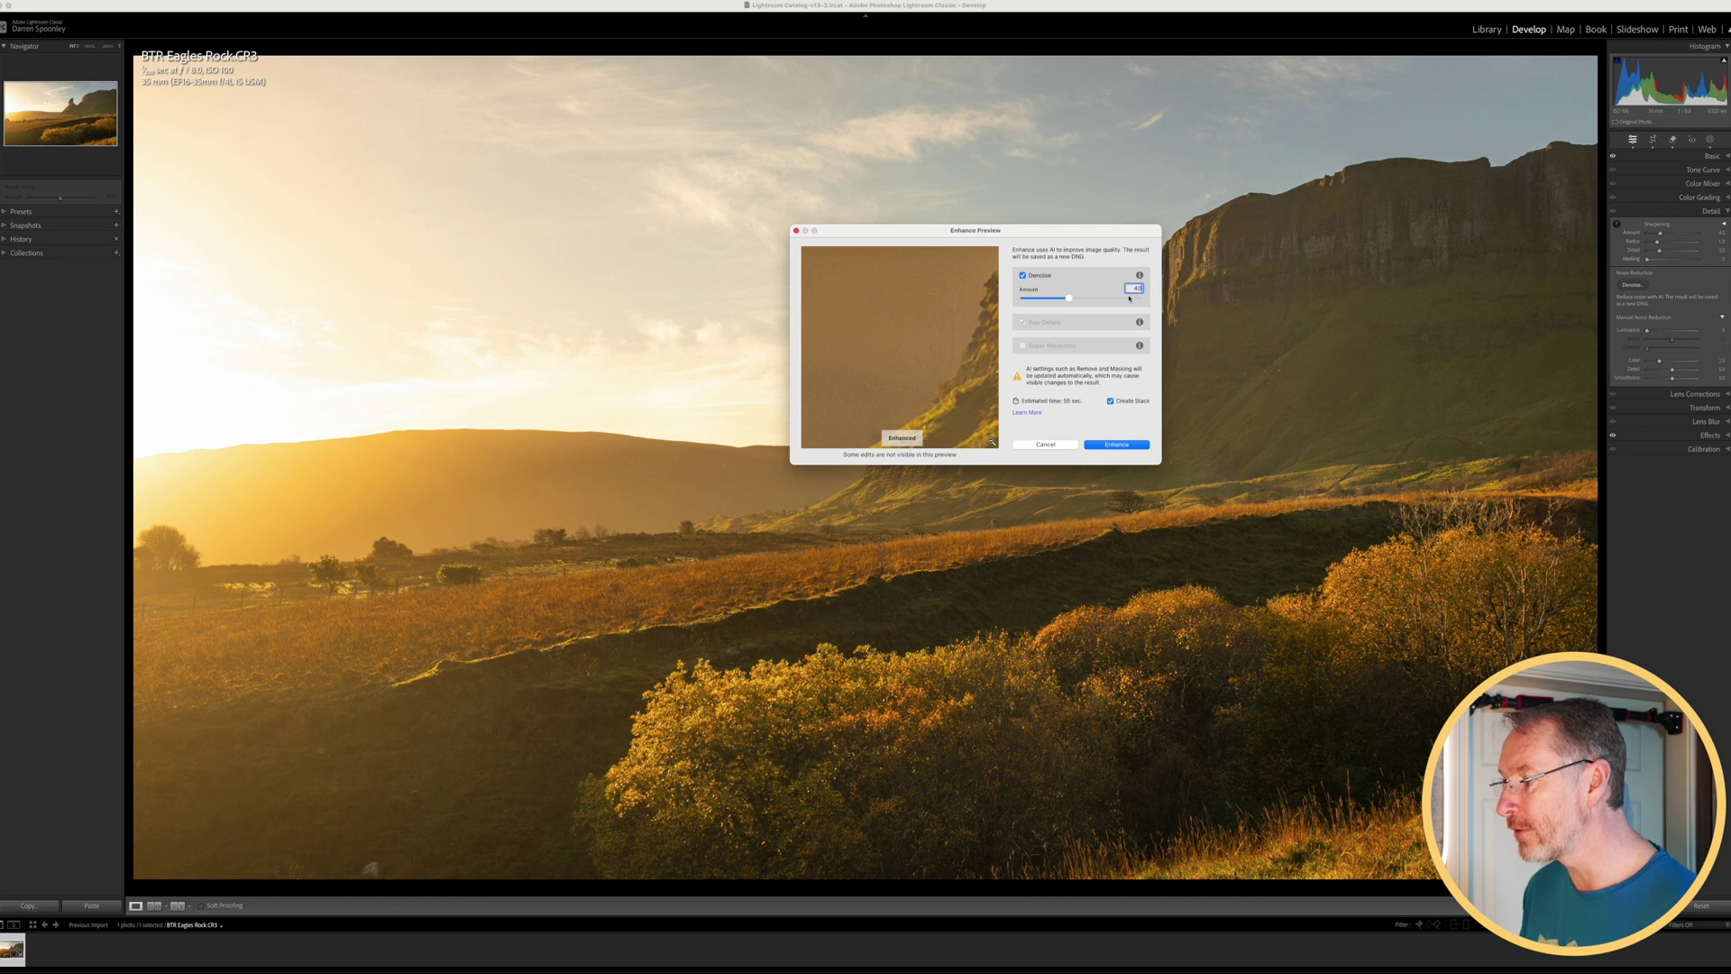
{"action": "left_click", "coordinate": [1116, 444]}
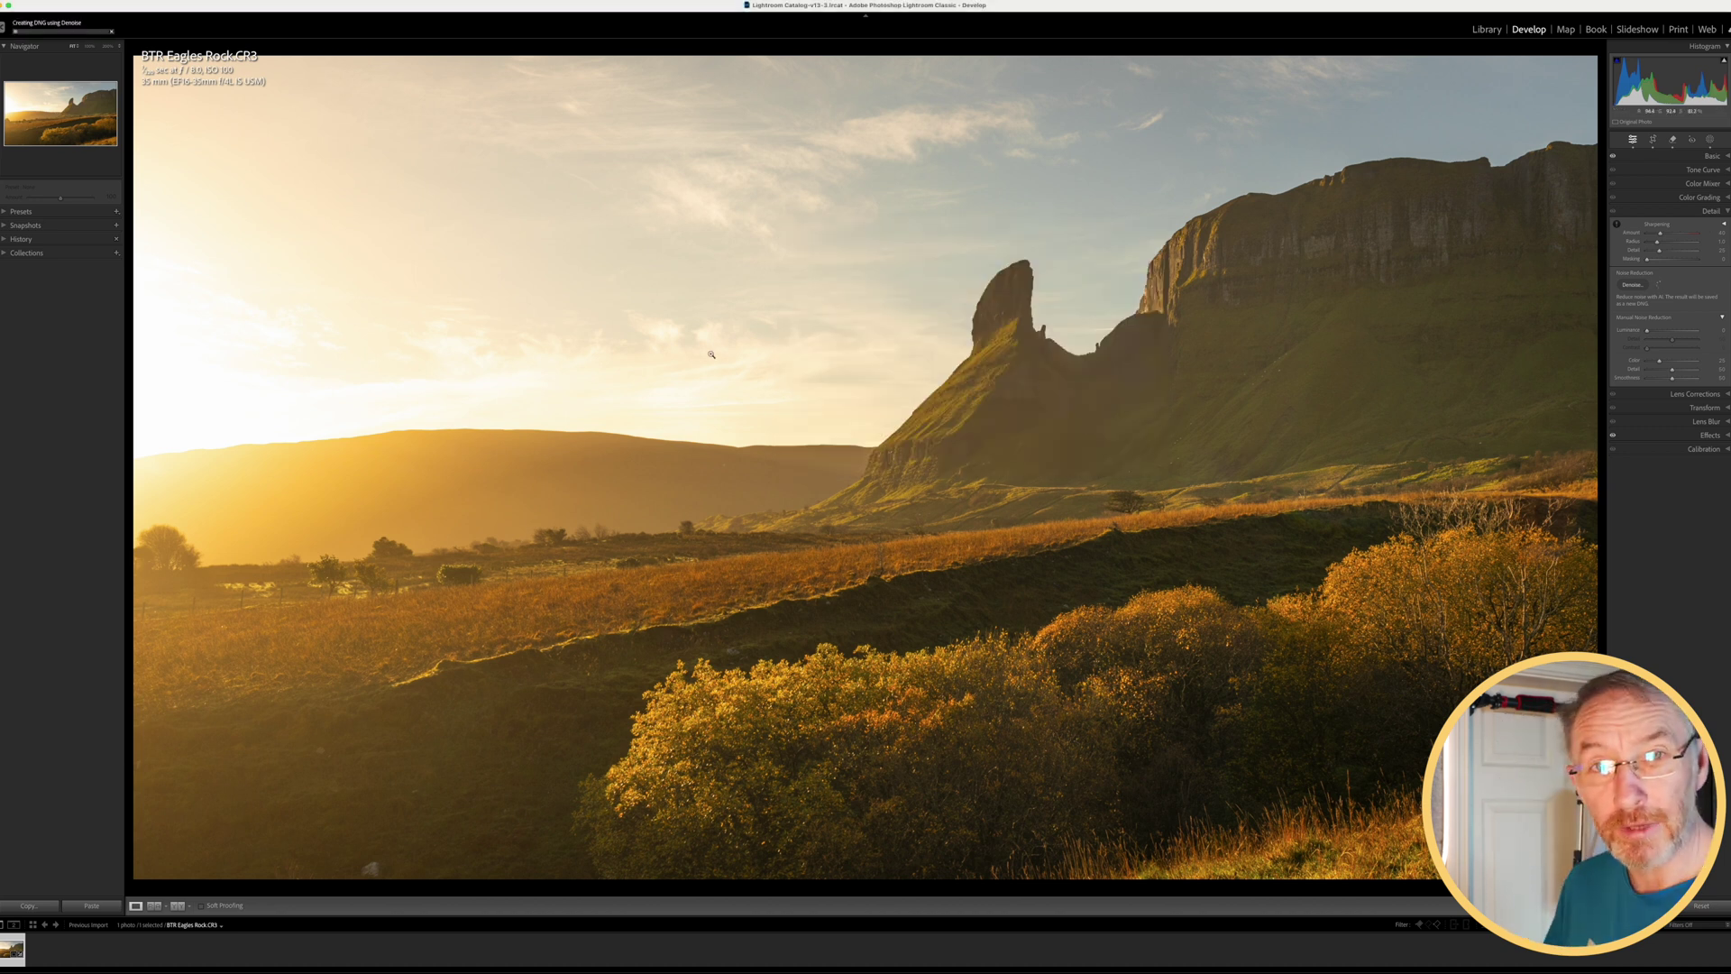